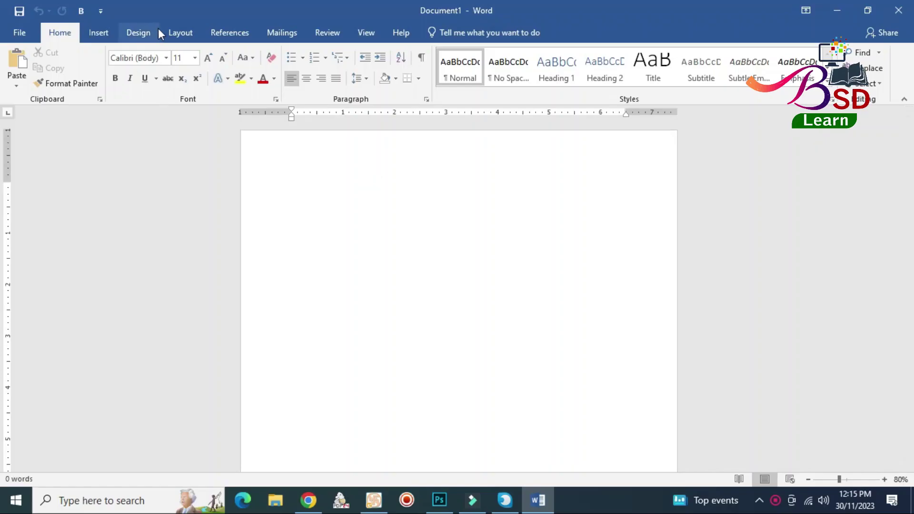
- Set the paper size to A4 and apply the Narrow 0.5-inch margin preset
click(176, 32)
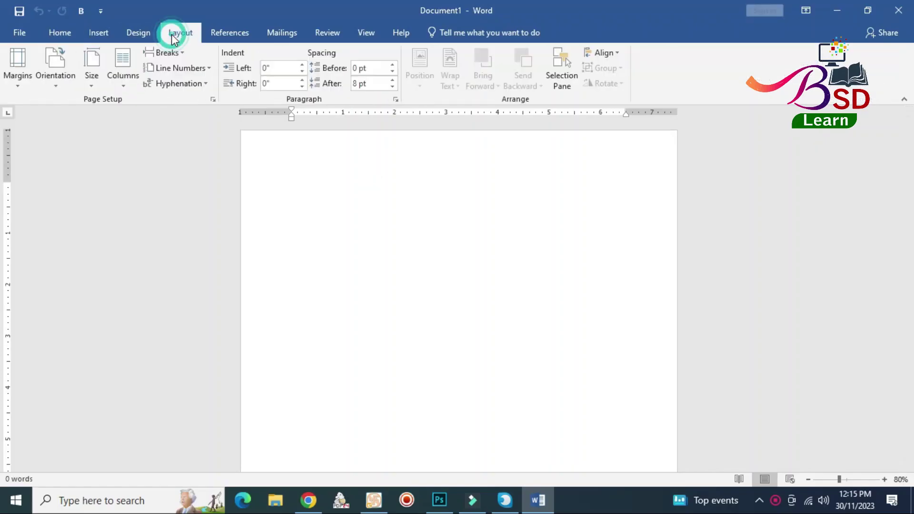
click(95, 82)
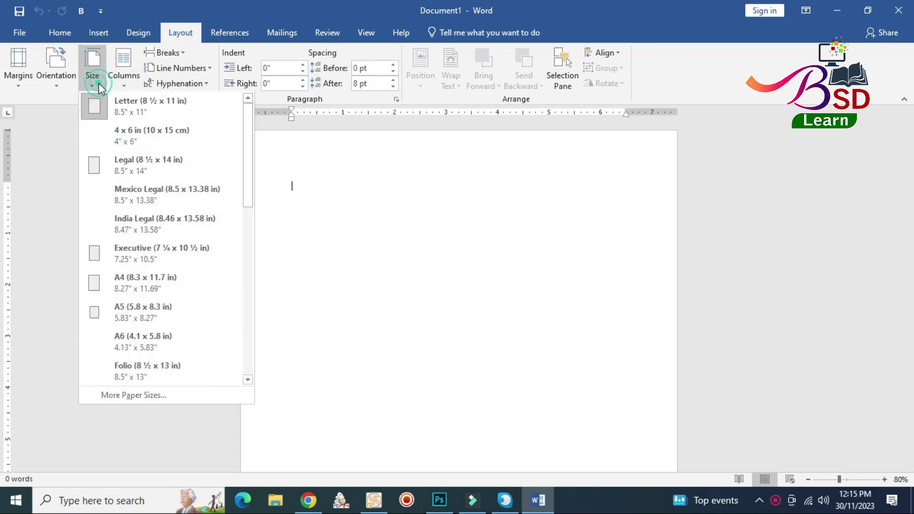
click(121, 292)
click(18, 67)
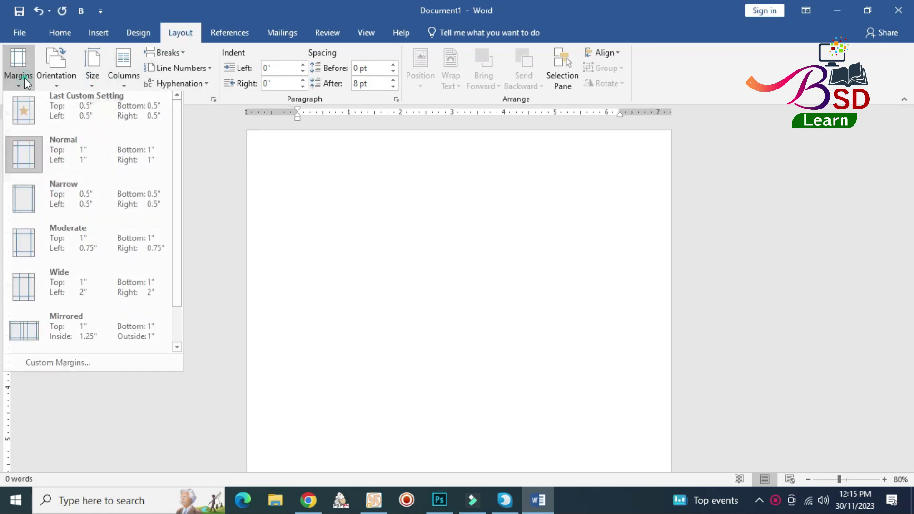
click(56, 213)
- Draw a right triangle, rotate it 90° right, and move it into the top-left corner
click(98, 33)
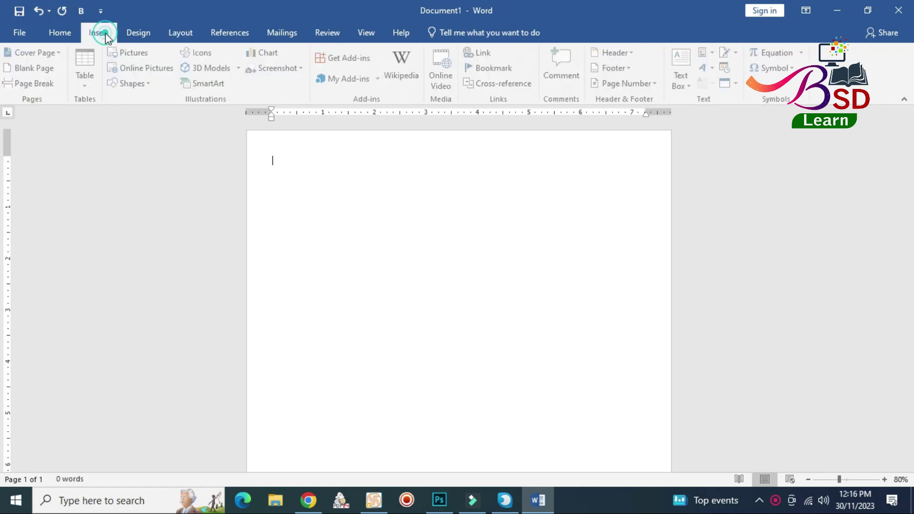
click(118, 81)
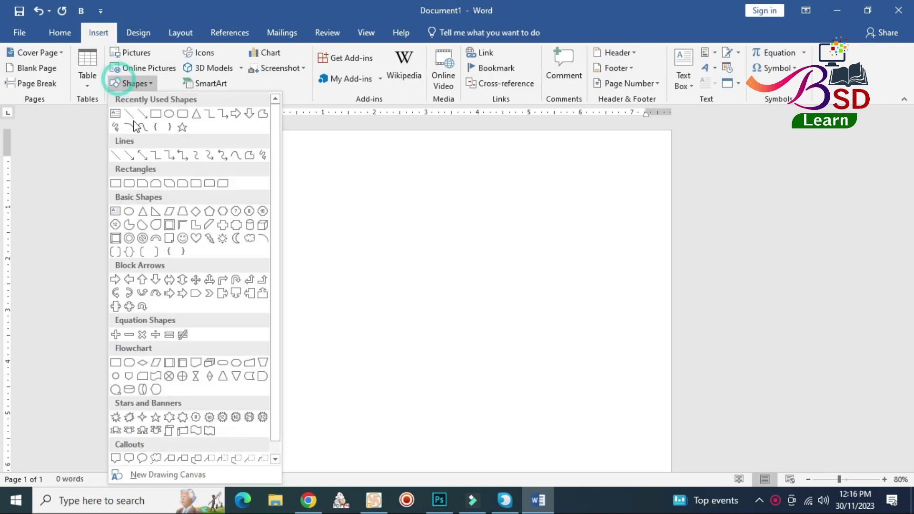
click(152, 215)
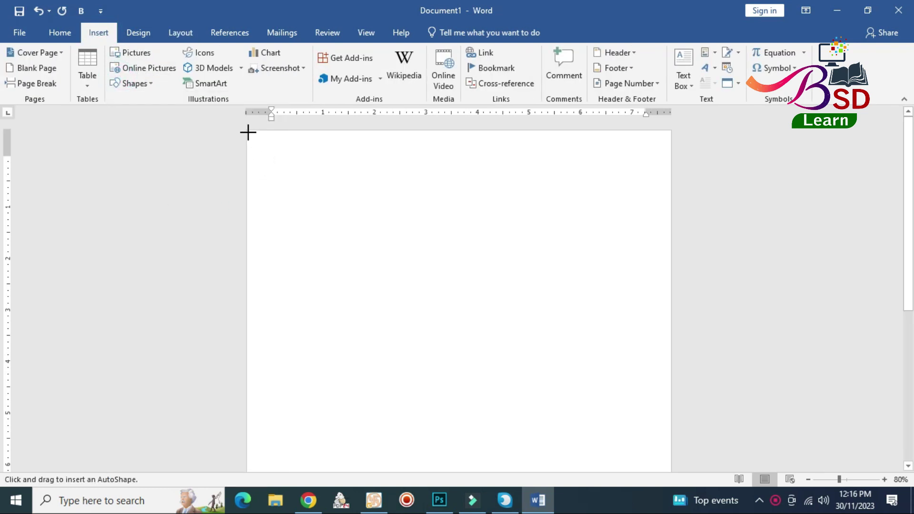
drag(247, 130, 559, 432)
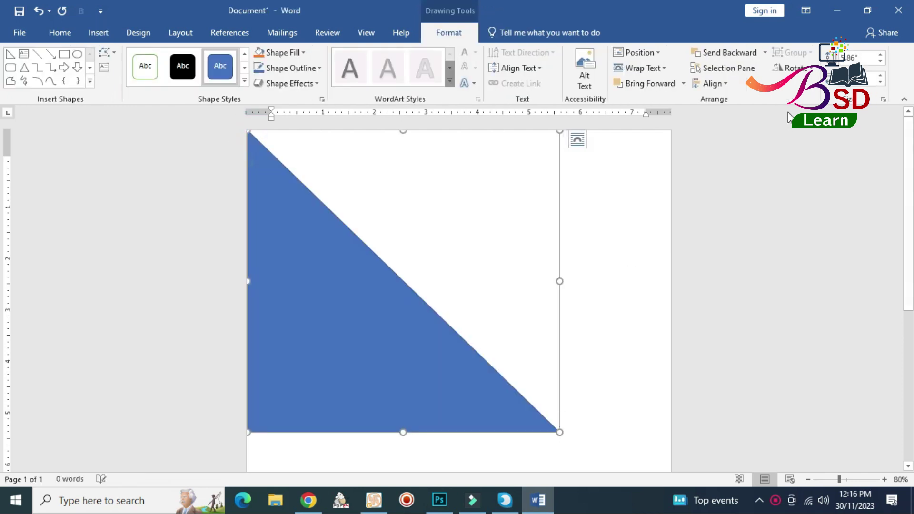
click(790, 68)
click(819, 85)
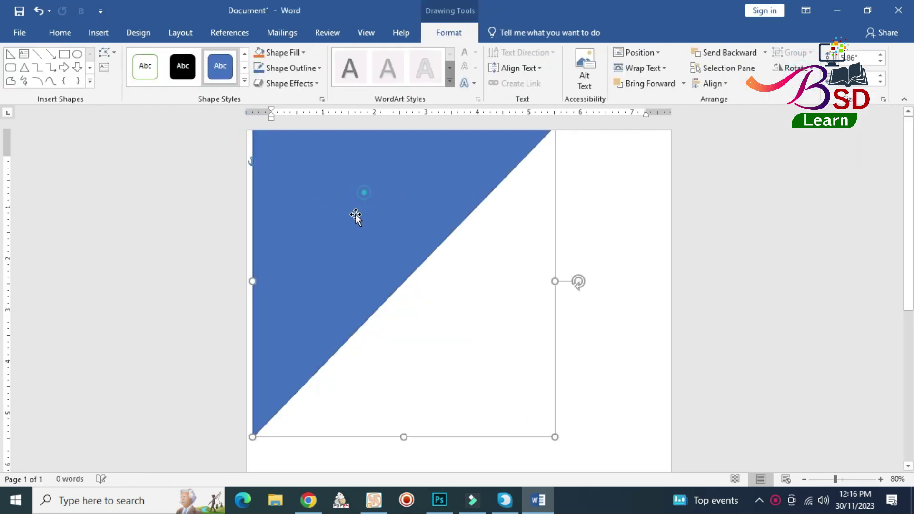
drag(355, 214, 364, 196)
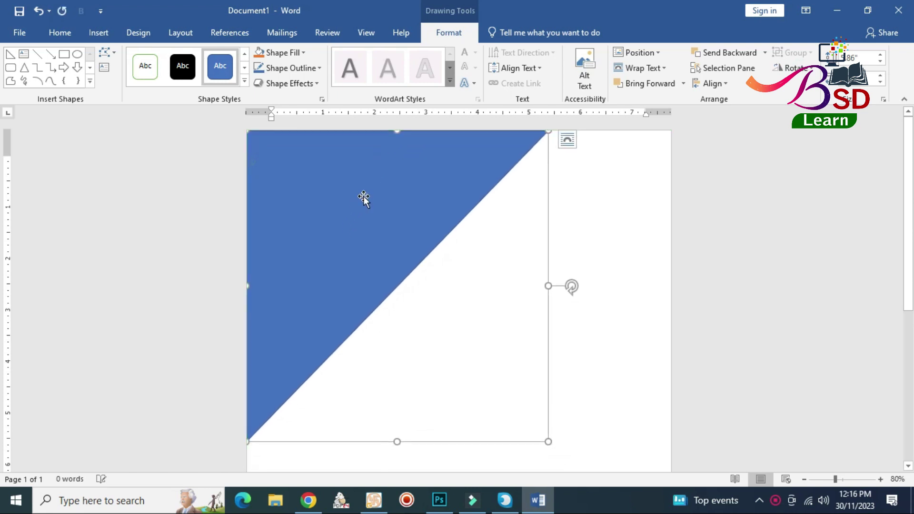
- Remove the triangle's outline and switch it into Edit Points mode
click(284, 68)
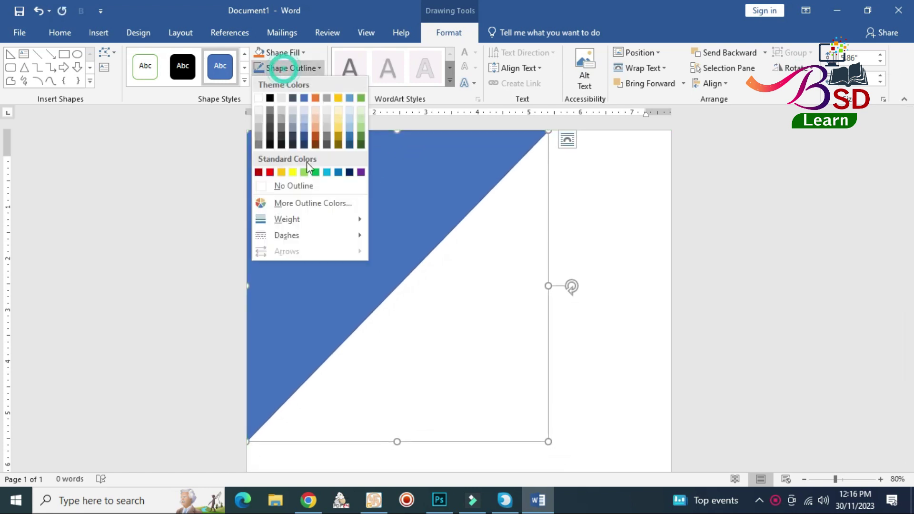
click(317, 186)
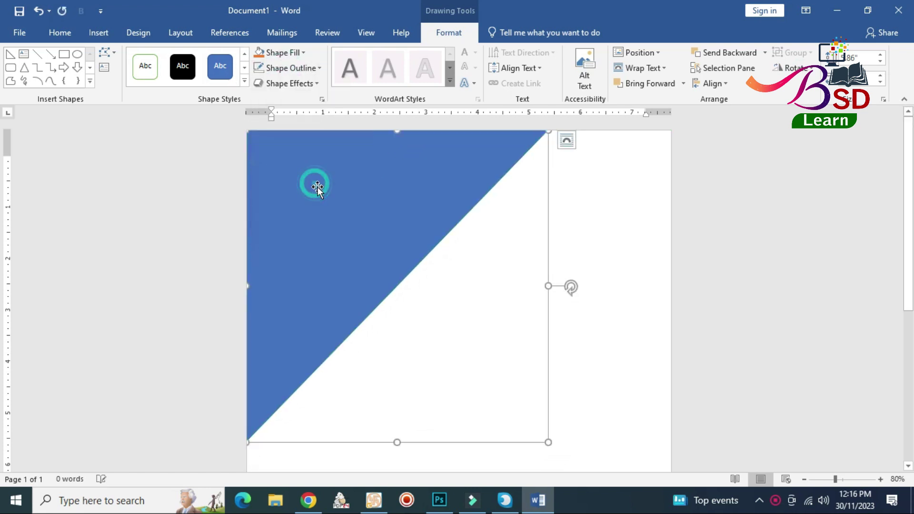
click(110, 53)
click(119, 85)
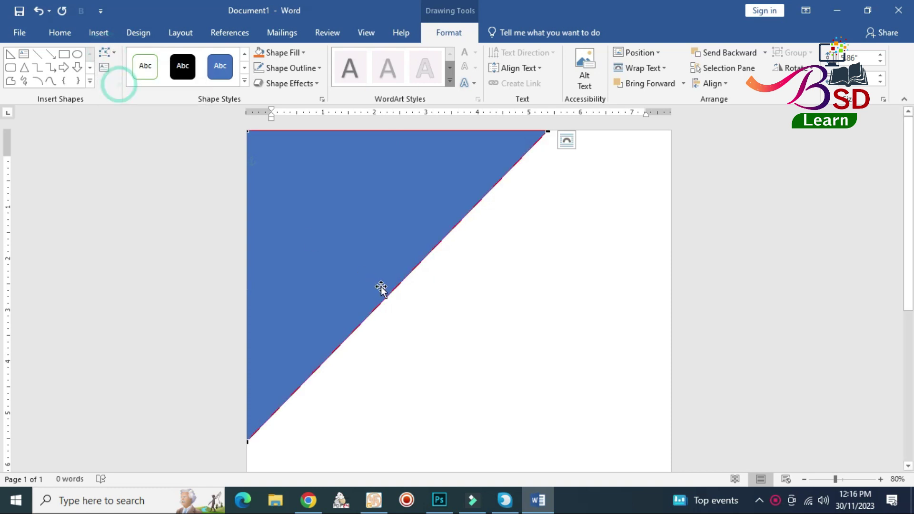
- Add a point on the diagonal edge and drag it and its handles into an S-curve
right_click(406, 277)
click(426, 286)
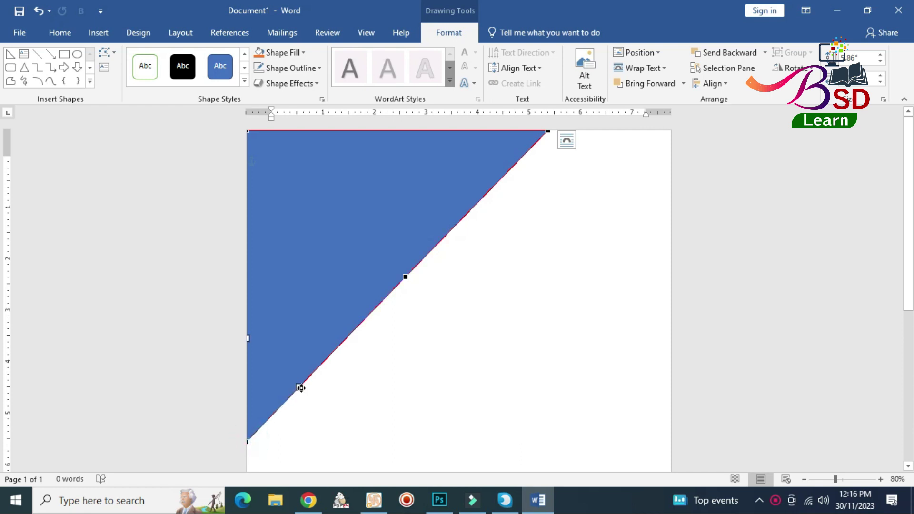
drag(301, 388, 361, 440)
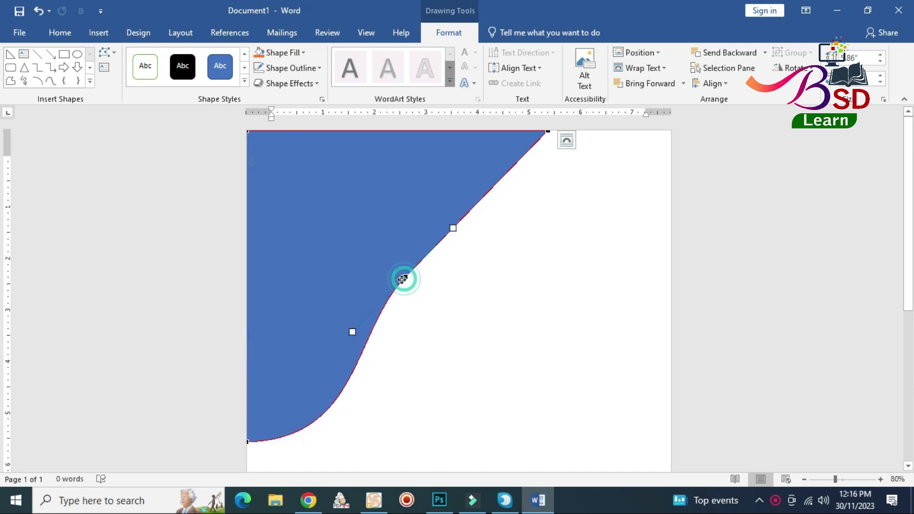
drag(354, 334, 334, 306)
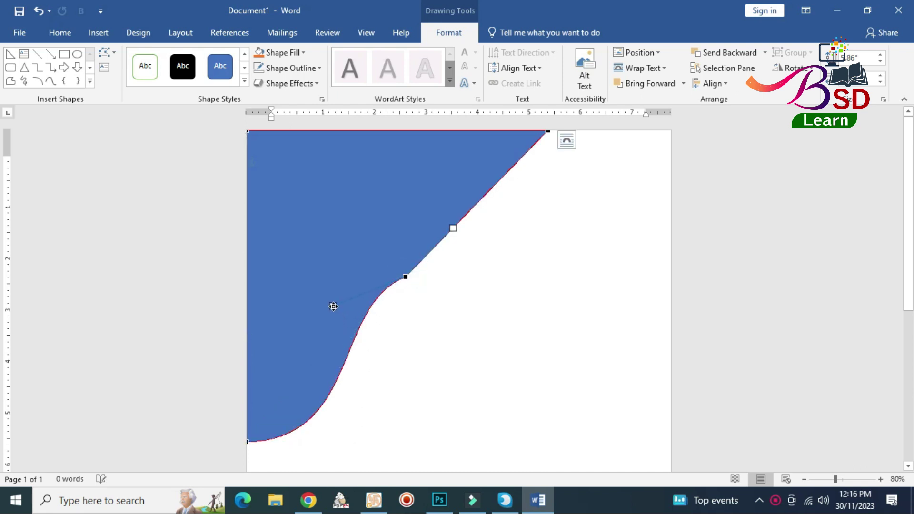
mouse_move(453, 229)
mouse_down()
mouse_move(495, 272)
mouse_move(507, 251)
mouse_up()
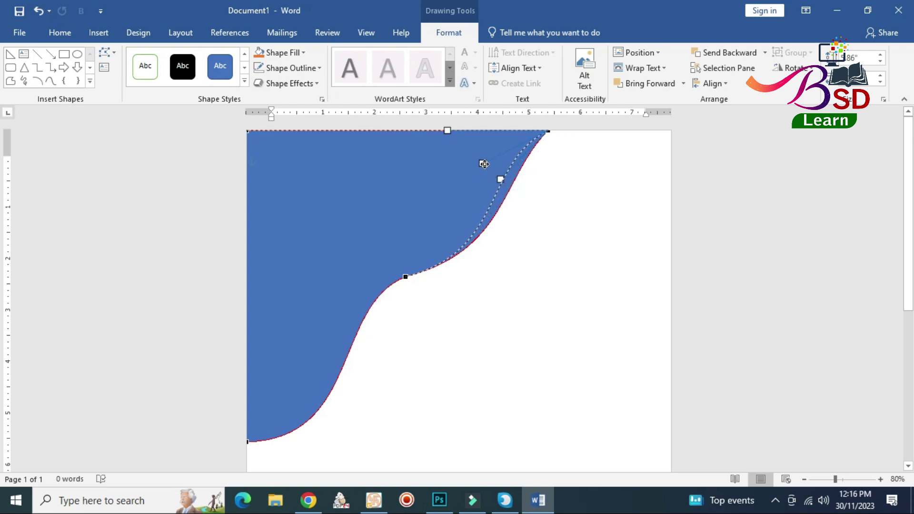
drag(484, 164, 478, 161)
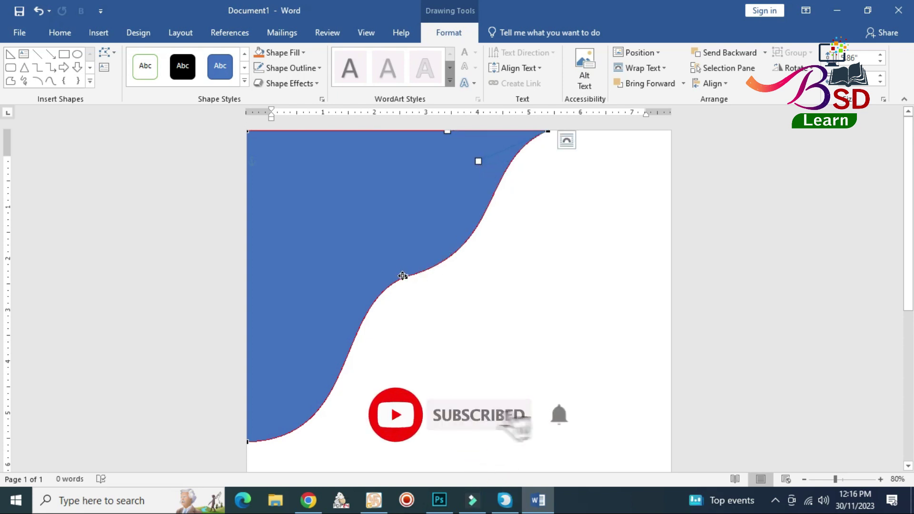
- Remove the wave's outline and fill it dark red
click(406, 243)
click(288, 68)
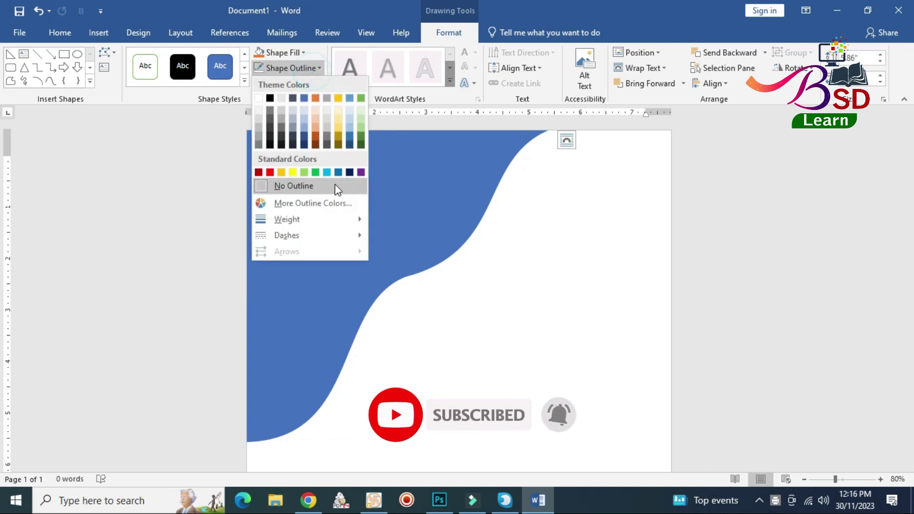
click(336, 186)
click(291, 52)
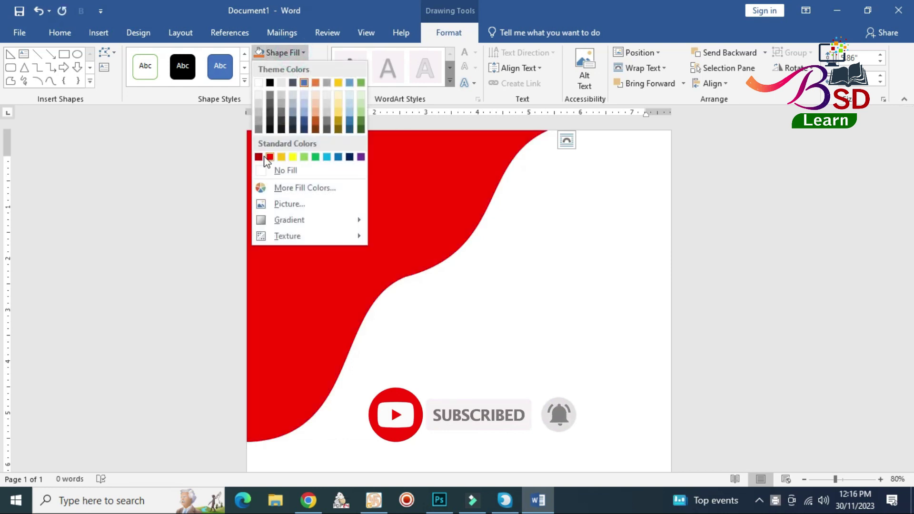
click(259, 157)
- Paste a copy of the wave, fill it gold, and offset it so a red stripe shows
right_click(372, 216)
click(398, 238)
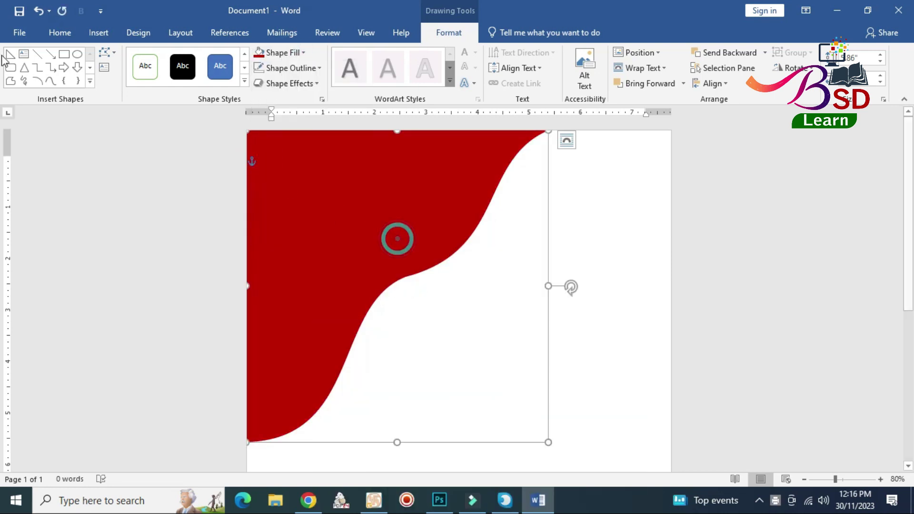
click(60, 32)
click(15, 65)
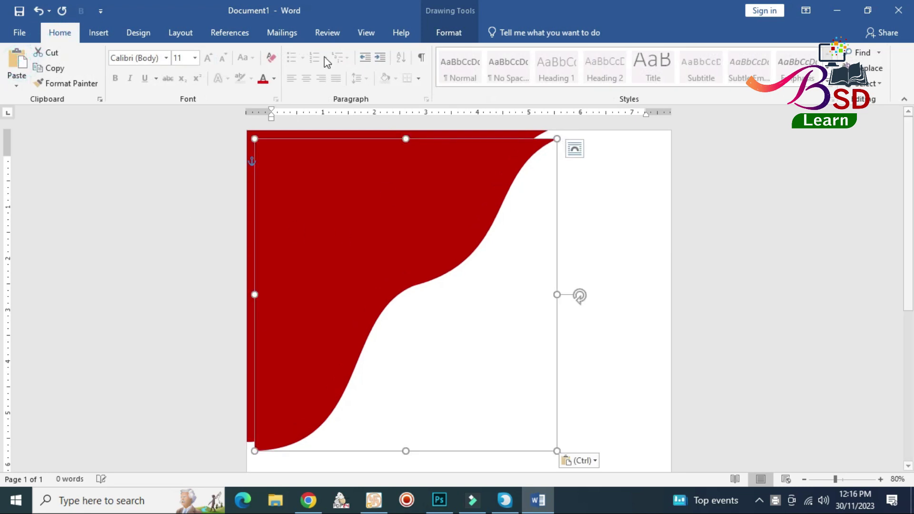
click(455, 32)
click(293, 56)
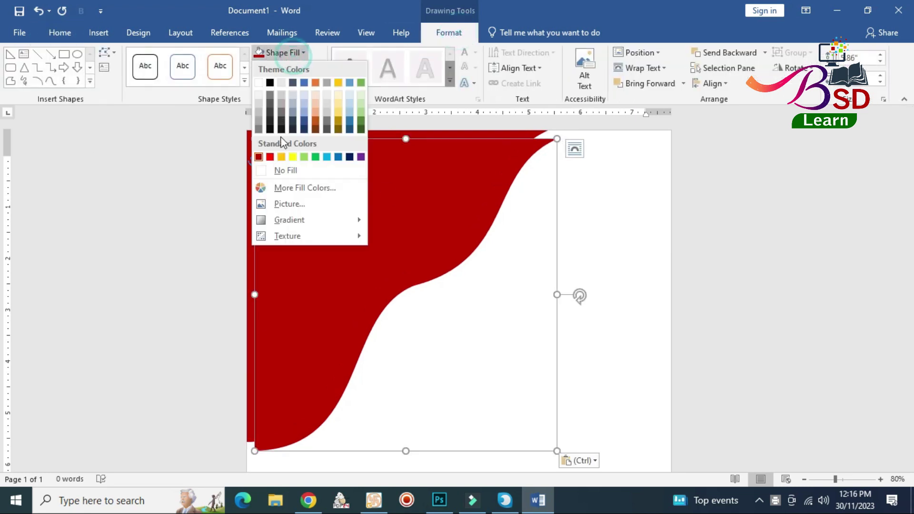
click(282, 157)
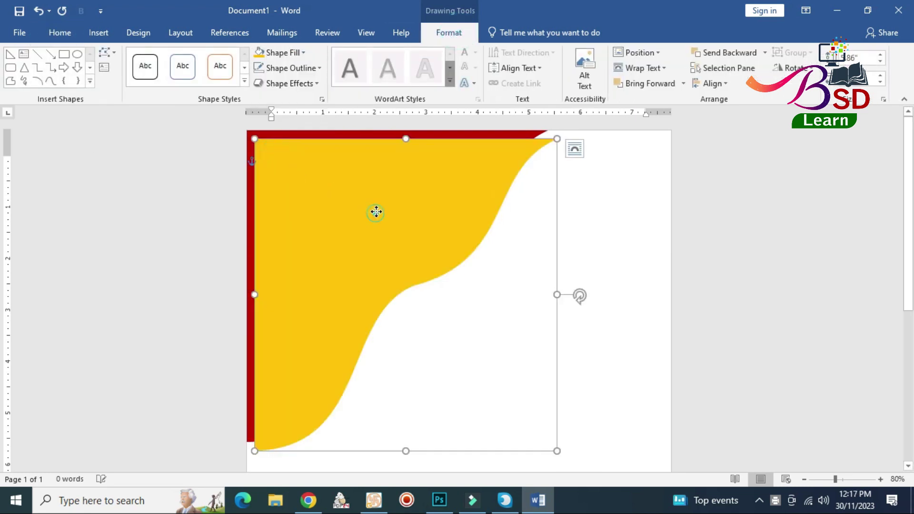
drag(377, 213, 351, 198)
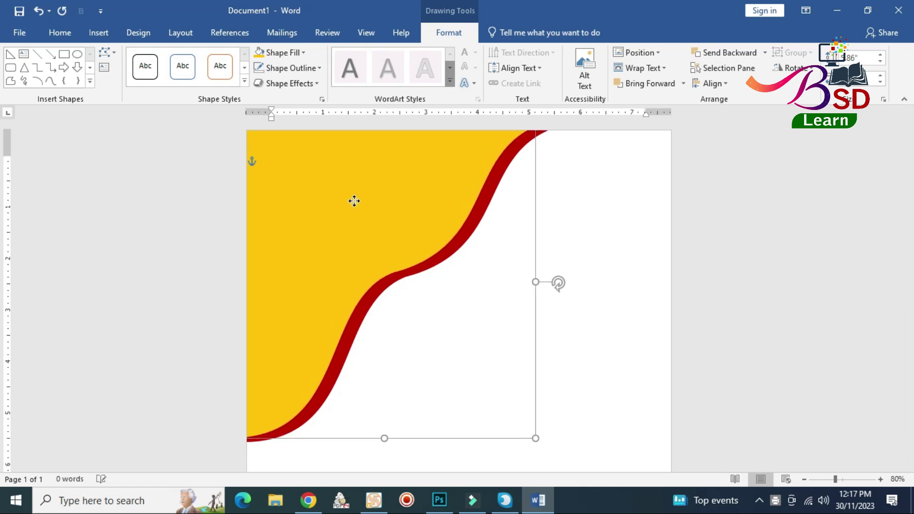
drag(351, 197, 356, 201)
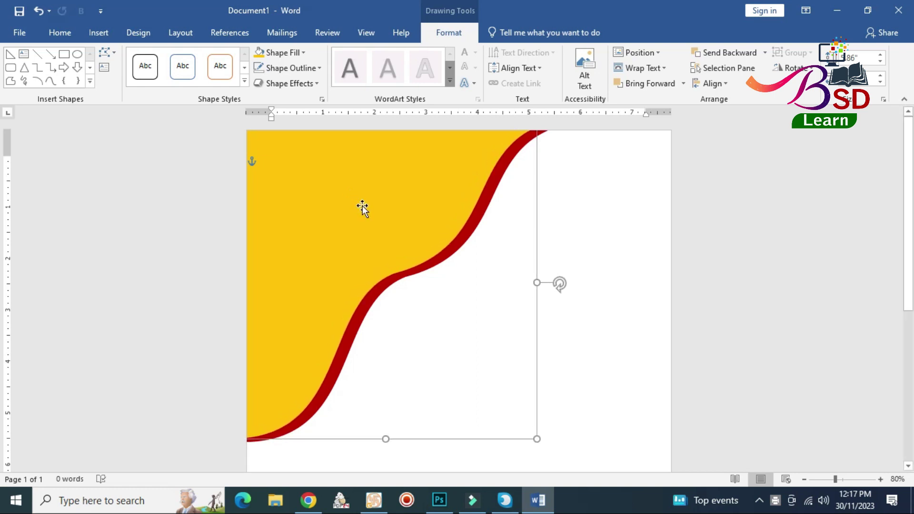
- Insert a WordArt box in the first plain style
click(587, 226)
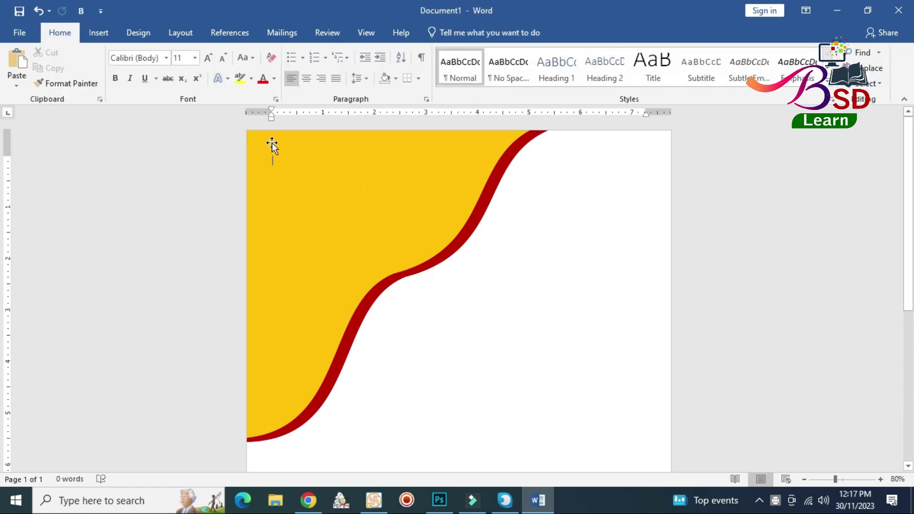
click(138, 32)
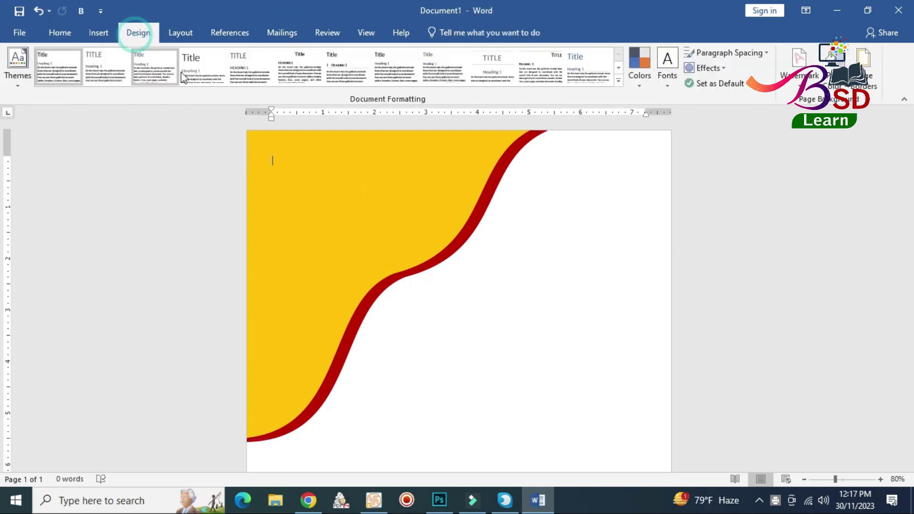
click(98, 32)
click(704, 67)
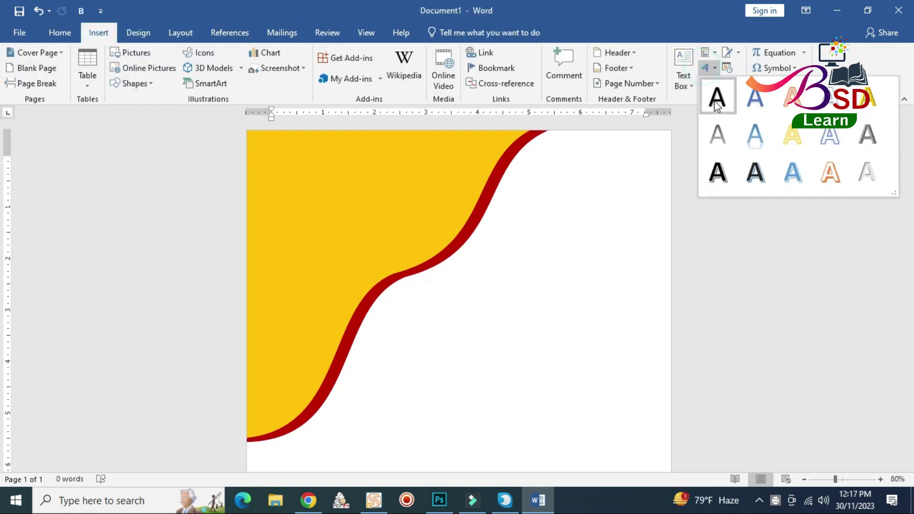
click(717, 100)
- Enter 'Welcome to' as the WordArt text and select the whole box
text(we)
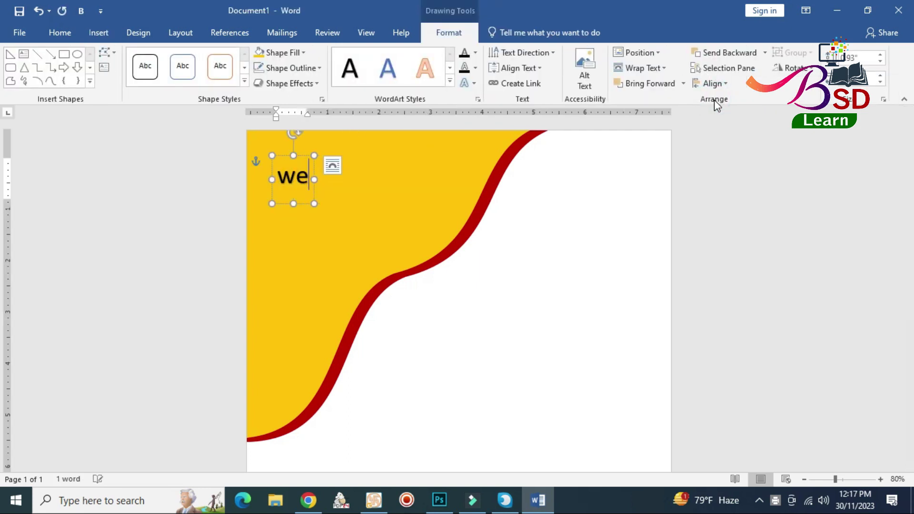
key(BackSpace)
key(BackSpace)
text(W)
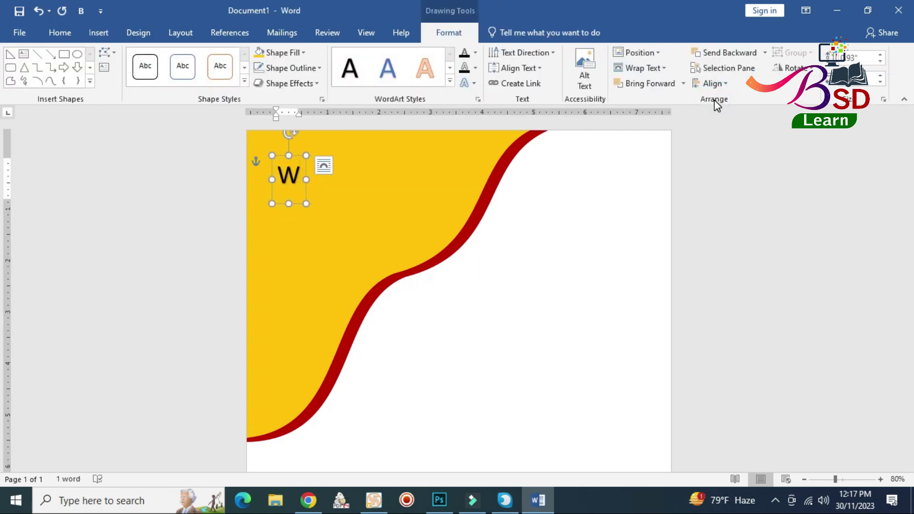
text(elcome to)
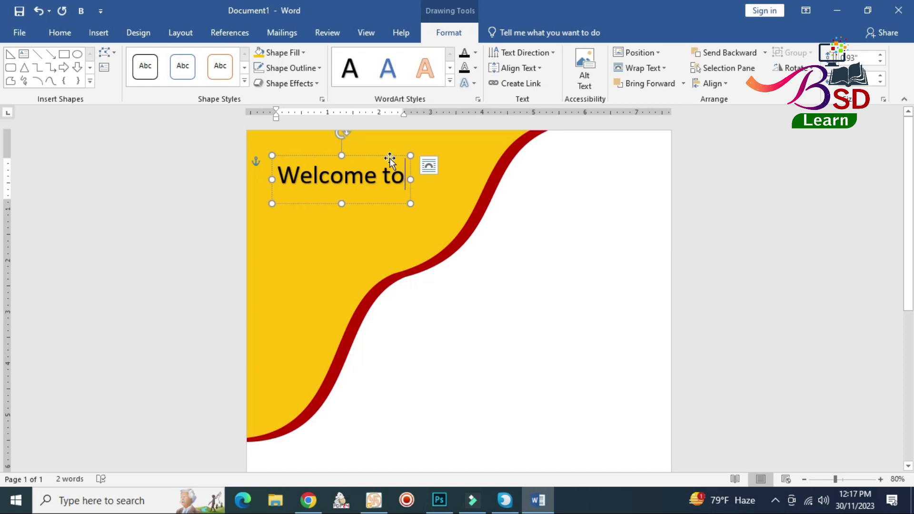
click(389, 157)
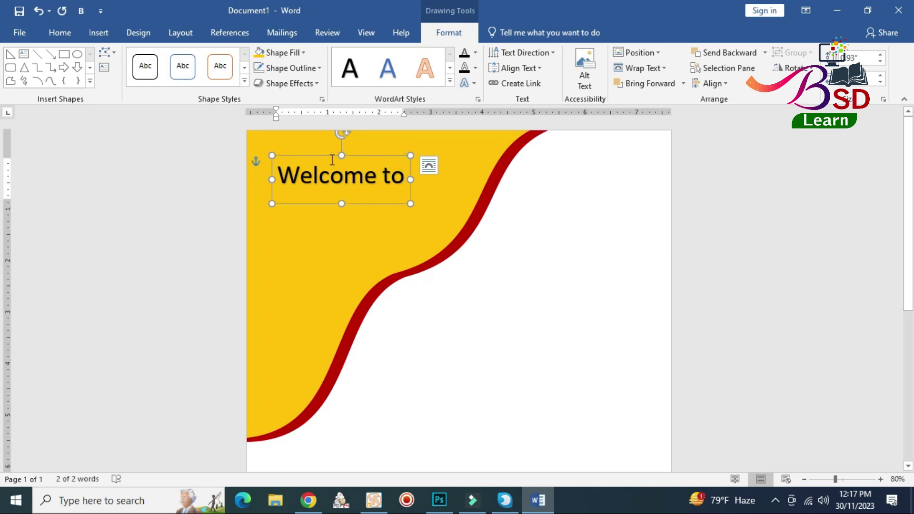
click(59, 34)
- Set 'Welcome to' to the Authentic Ratatouille script font at 72 pt and move it into the corner
click(168, 58)
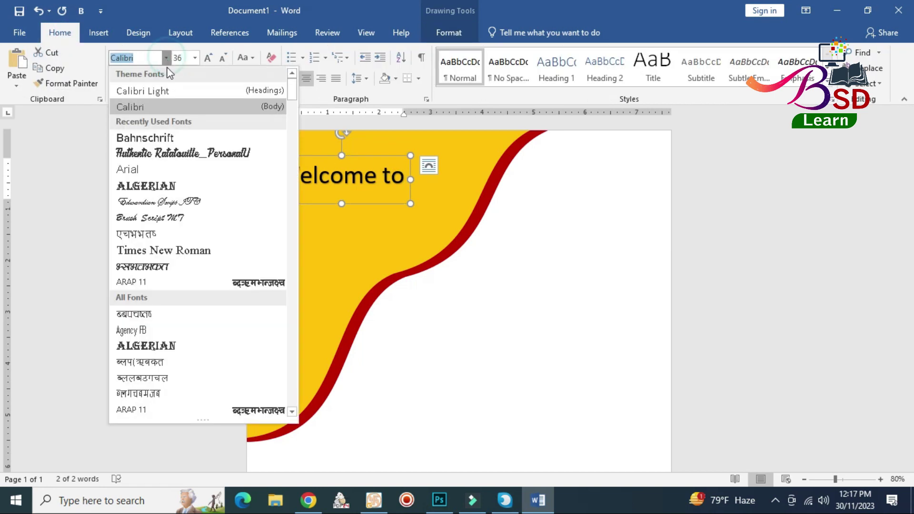
click(158, 146)
click(208, 58)
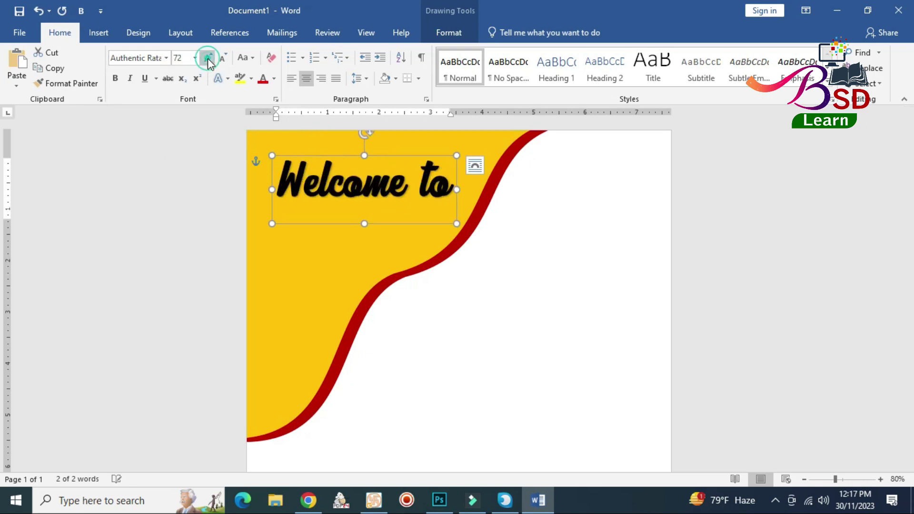
drag(392, 155, 373, 144)
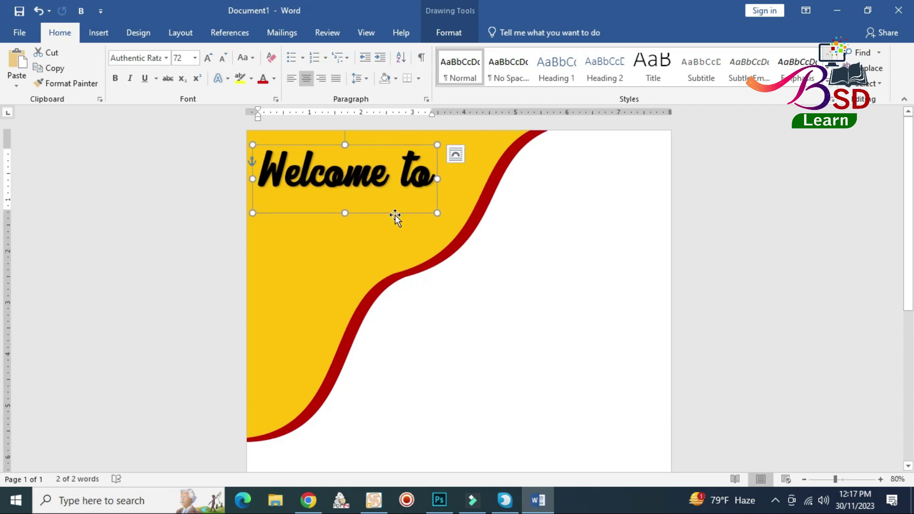
- Duplicate the 'Welcome to' WordArt and drag the copy below the original
key(ctrl+c)
key(ctrl+v)
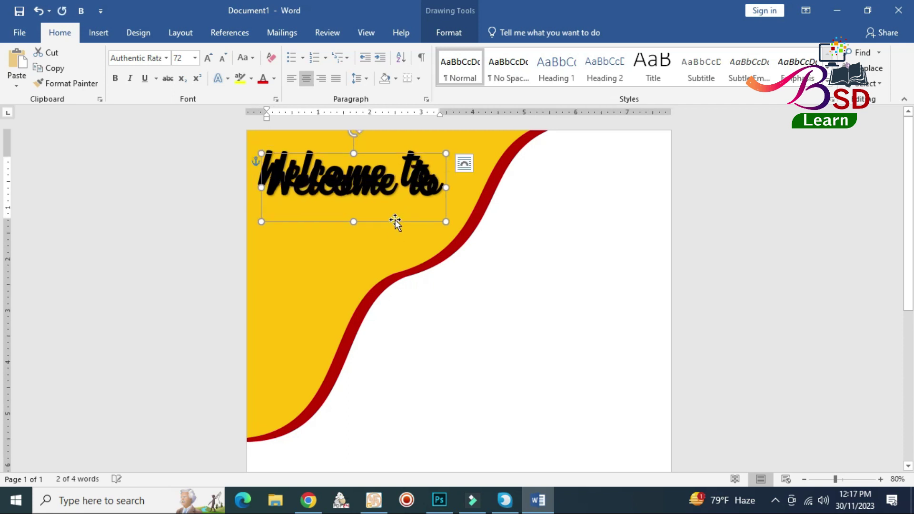
mouse_move(393, 227)
mouse_down()
mouse_move(376, 255)
mouse_move(356, 365)
mouse_up()
- Replace the copy's text with 'Sjual' and a second line 'Fast Food'
key(ctrl+a)
text(Sj)
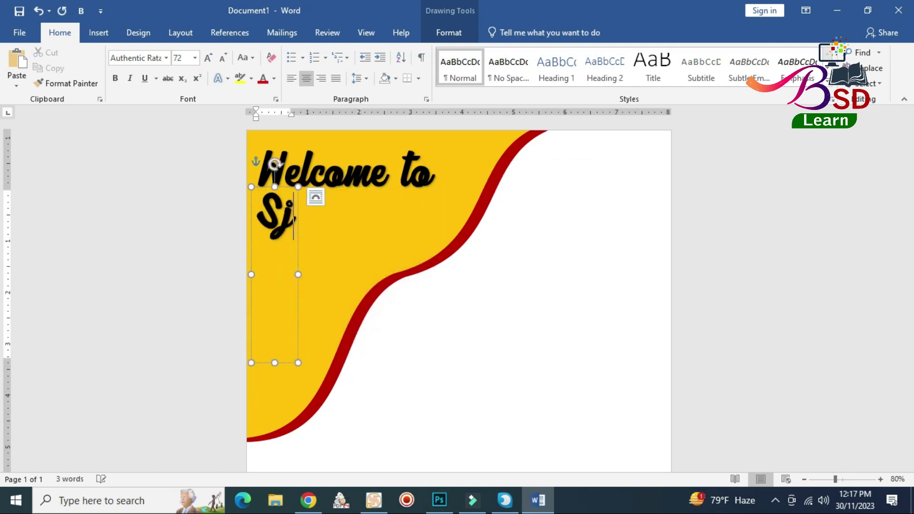
text(ual)
key(Return)
text(Fa)
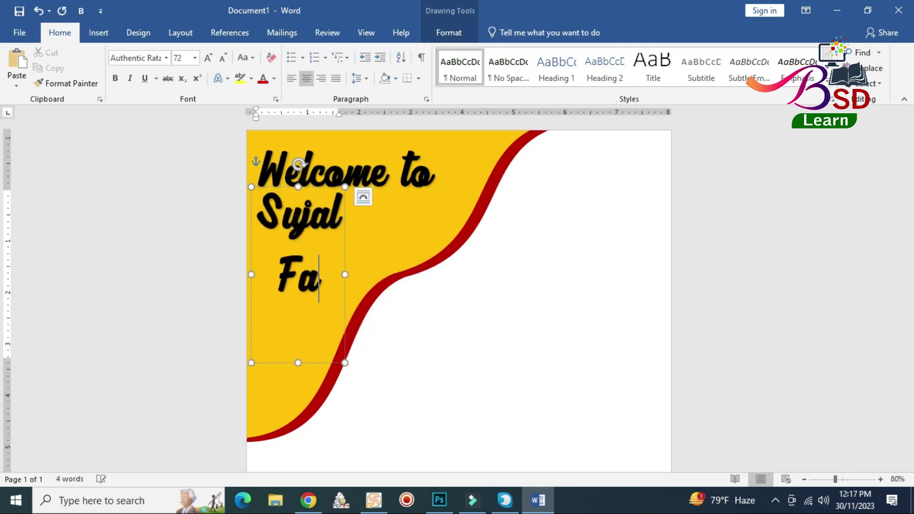
text(st food)
double_click(340, 281)
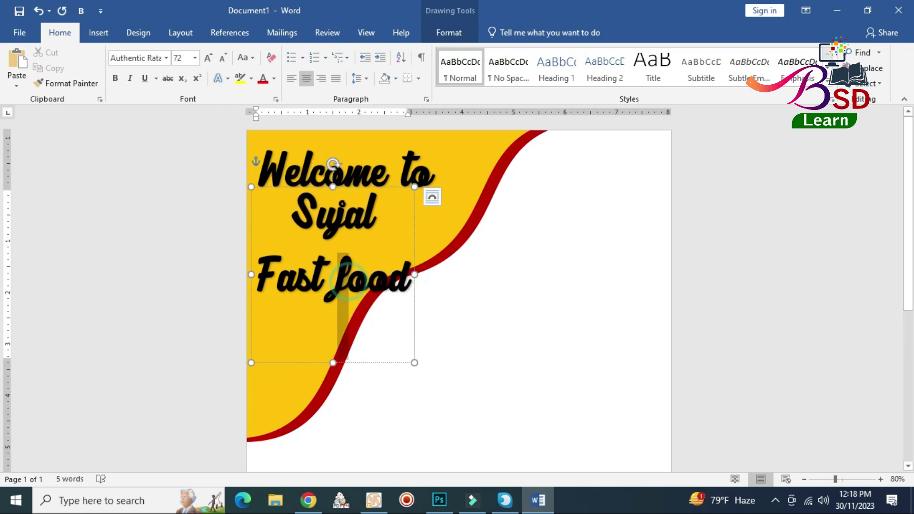
text(F)
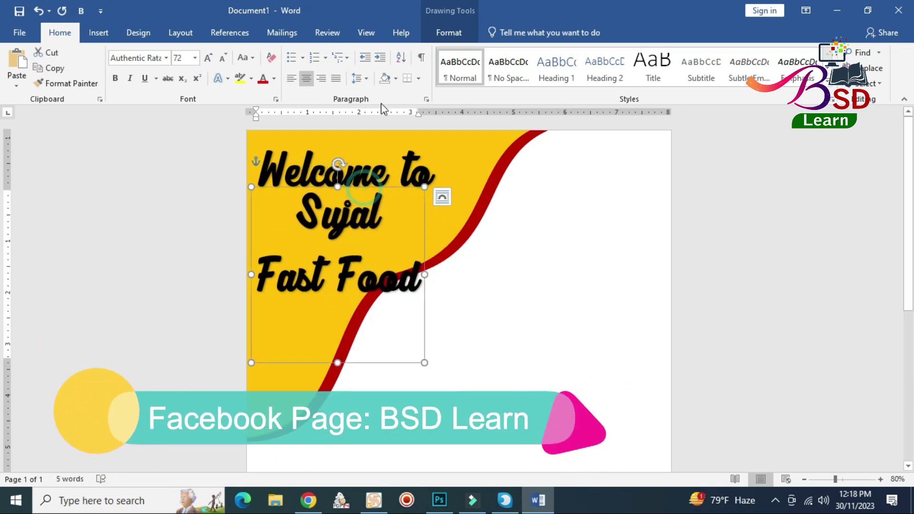
- Left-align 'Sjual' with no space after, set 'Fast Food' to 48 pt, and shorten the box
triple_click(364, 188)
click(367, 79)
click(386, 224)
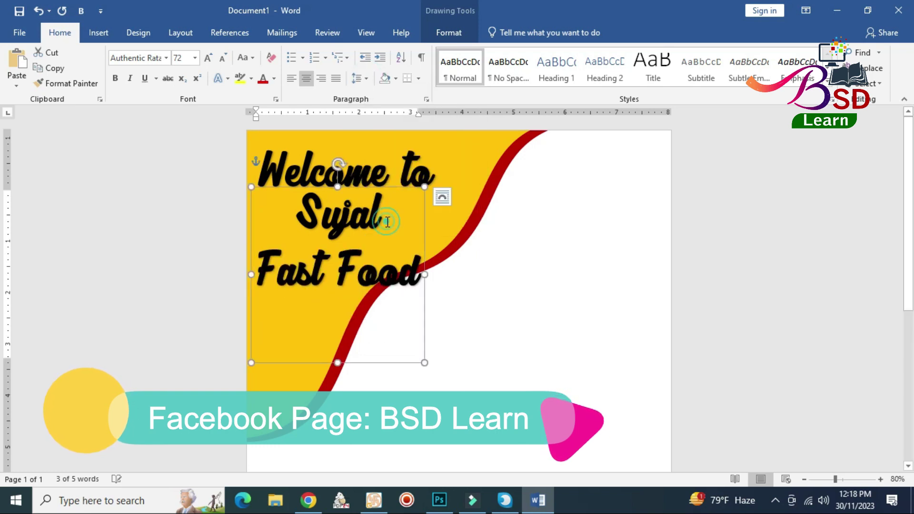
click(289, 81)
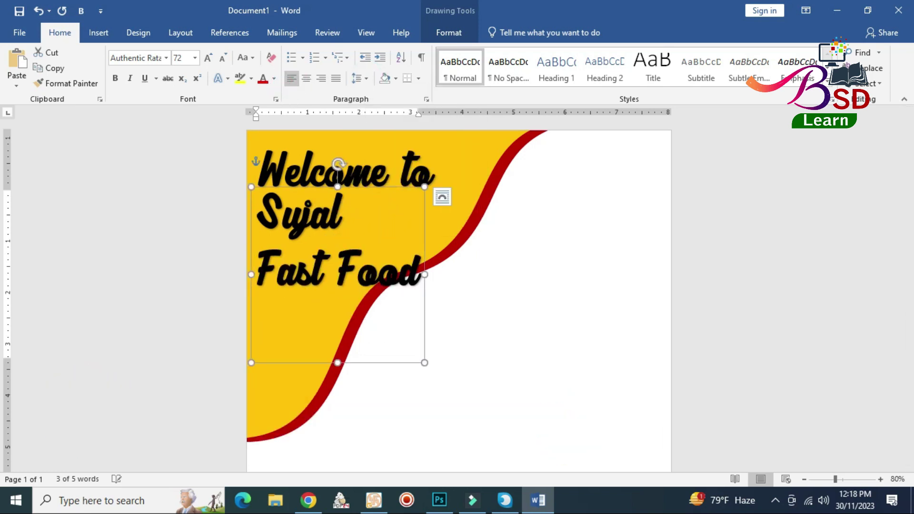
drag(260, 264, 419, 355)
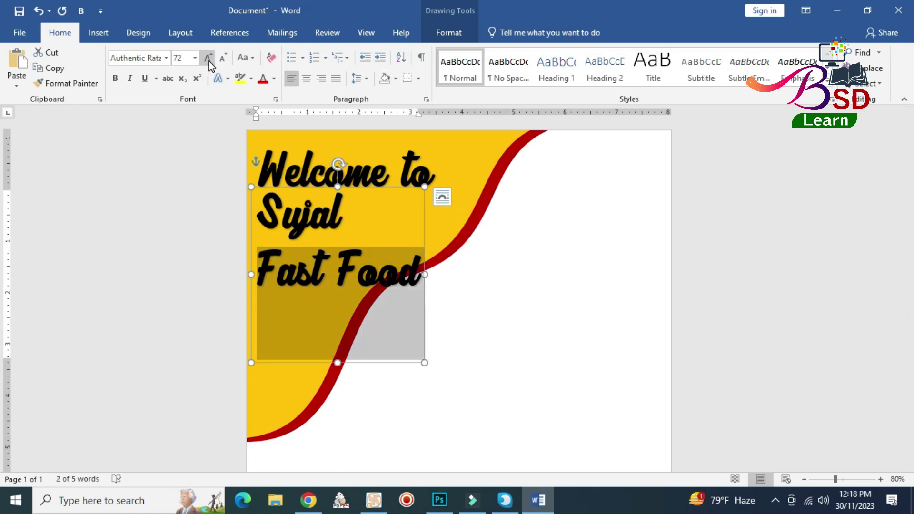
click(222, 58)
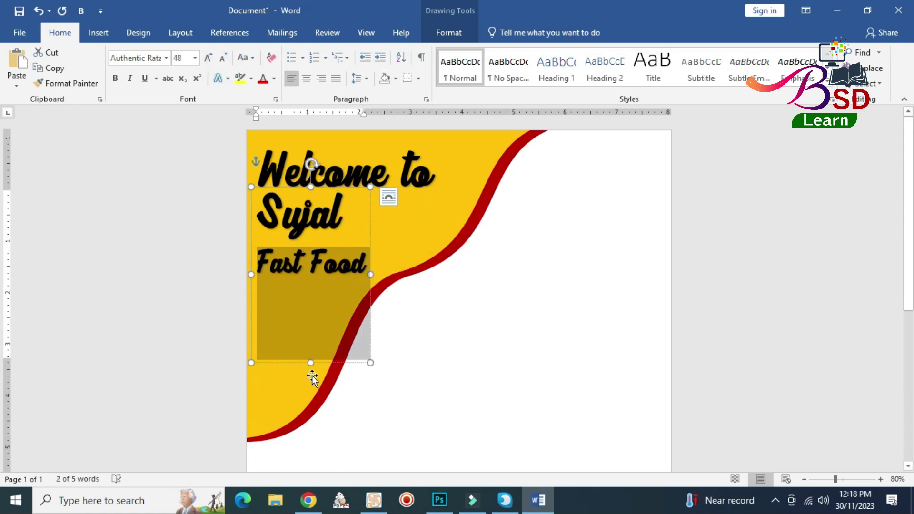
drag(312, 365, 314, 284)
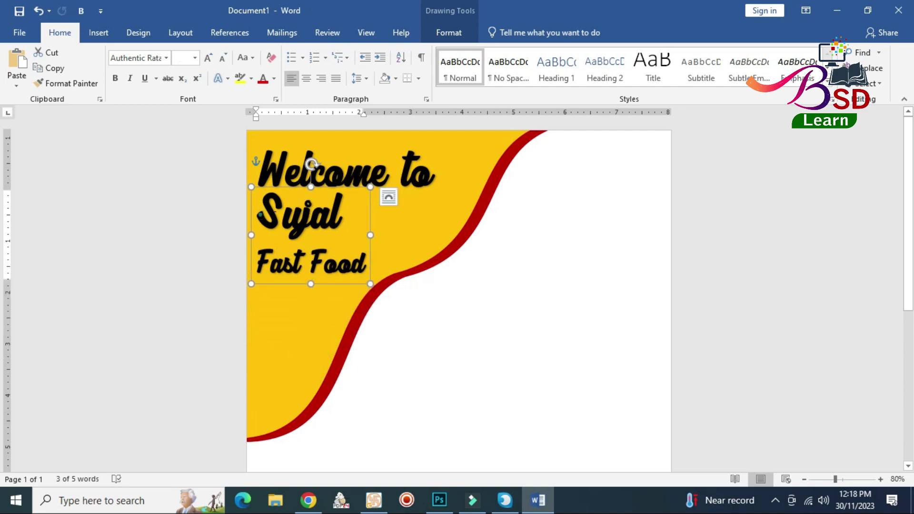
- Apply Bahnschrift SemiBold to 'Sjual' and lengthen the box so 'Fast Food' fits
drag(257, 200, 369, 241)
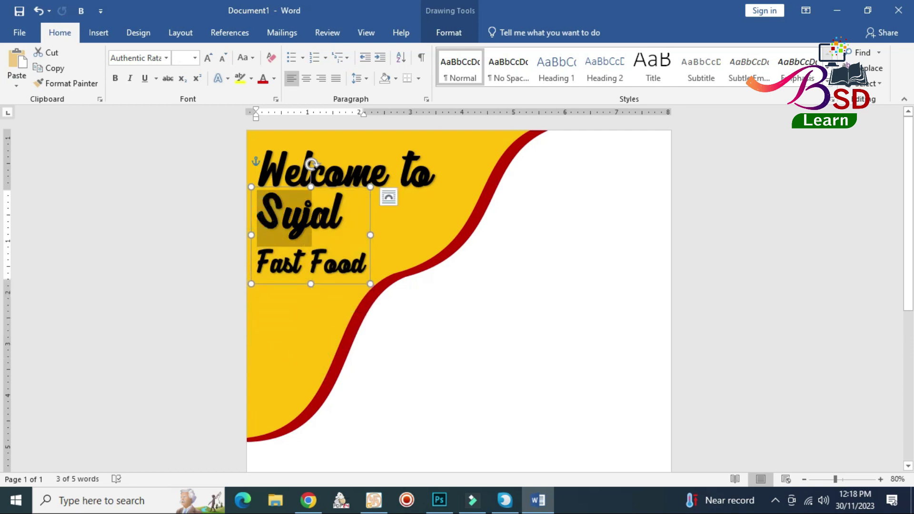
click(166, 58)
scroll(164, 333, down, 5)
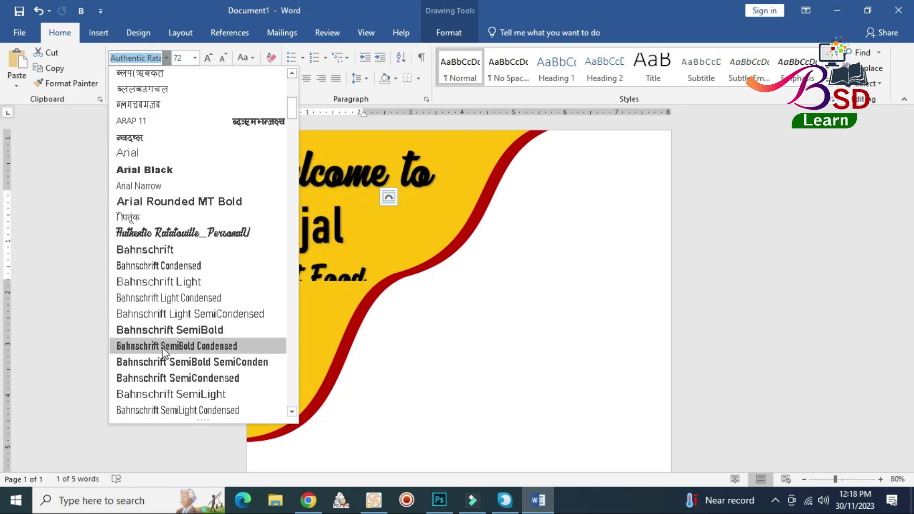
click(161, 336)
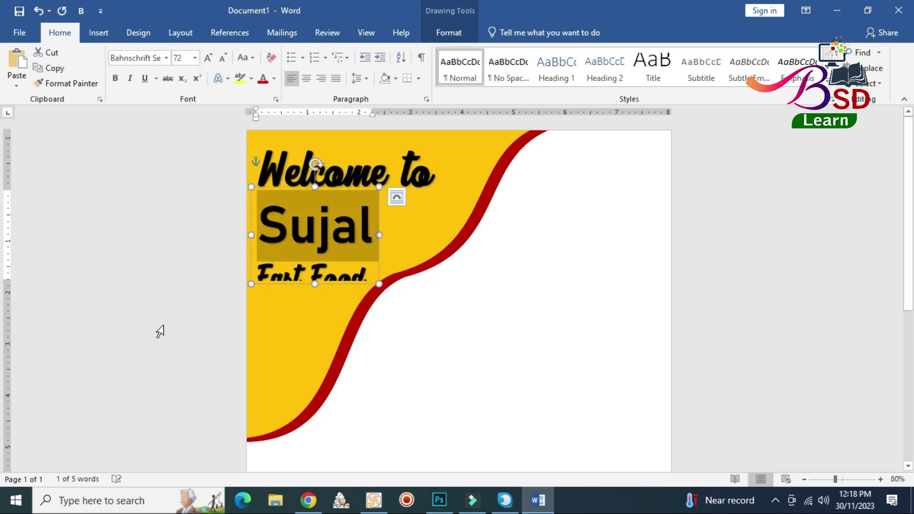
drag(315, 284, 316, 303)
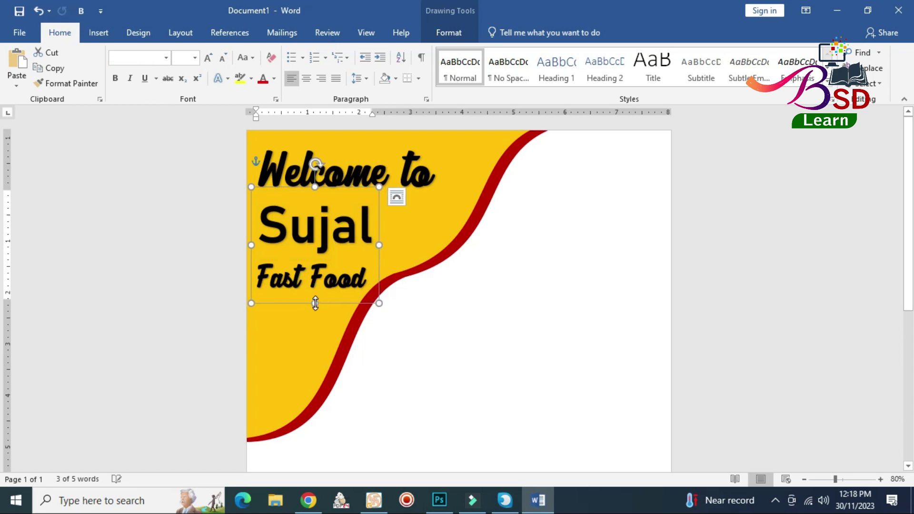
click(489, 307)
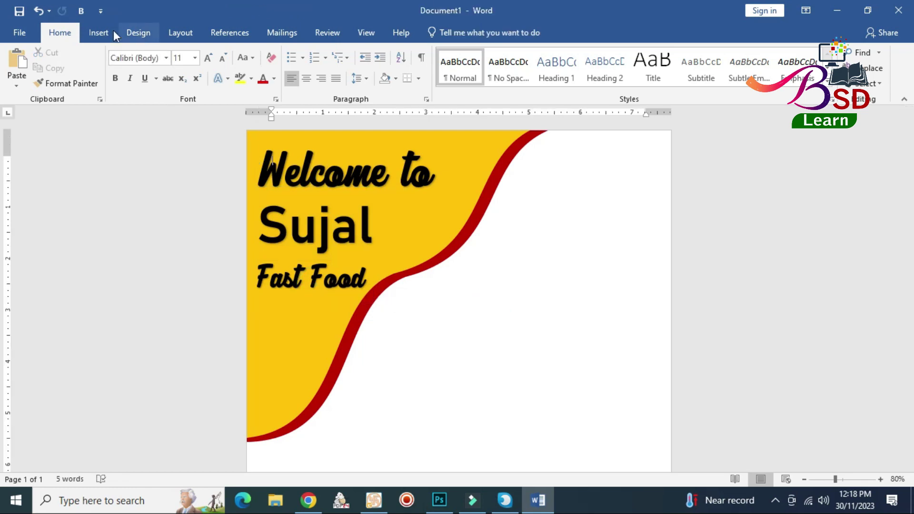
- Insert the woman-eating-a-burger photo from Desktop > Design, wrapped In Front of Text
click(99, 32)
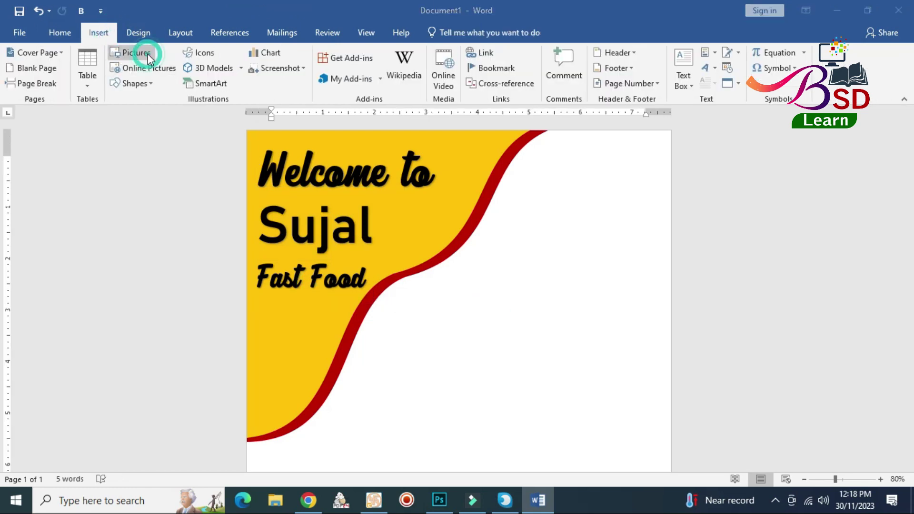
click(136, 54)
click(59, 136)
double_click(236, 107)
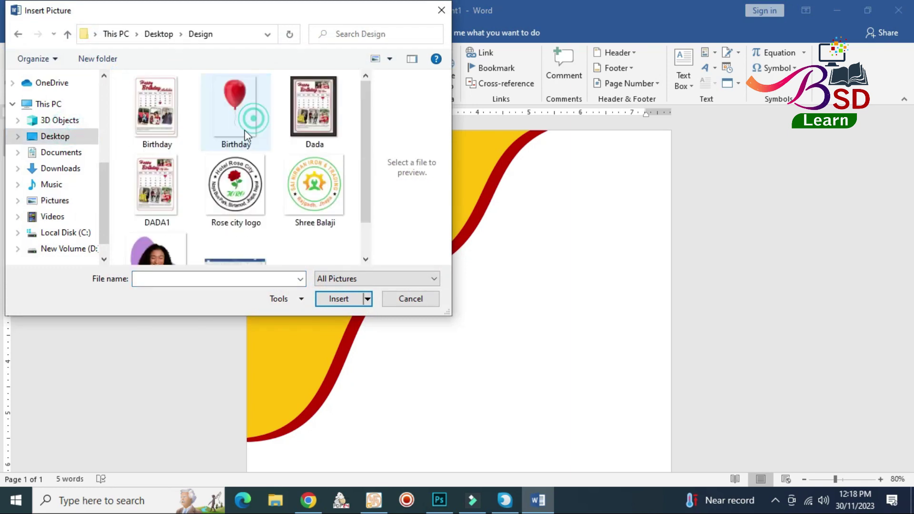
click(174, 235)
click(339, 299)
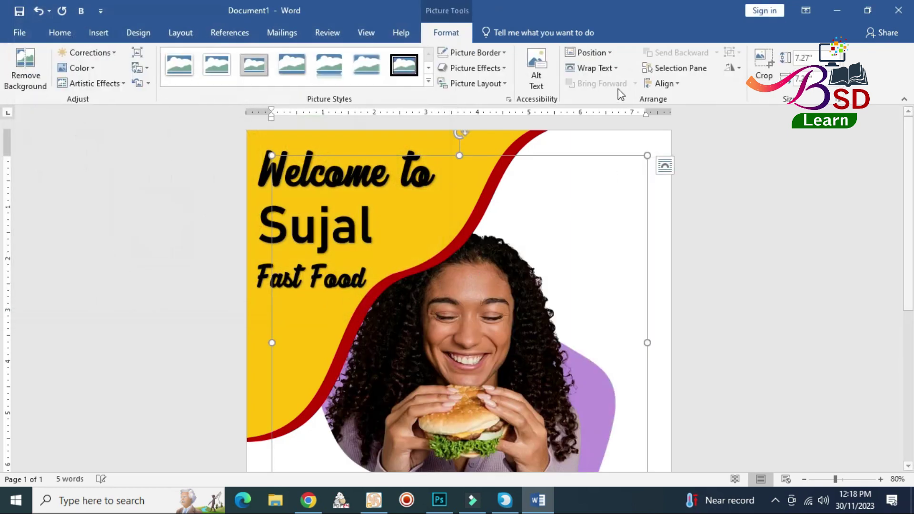
click(586, 69)
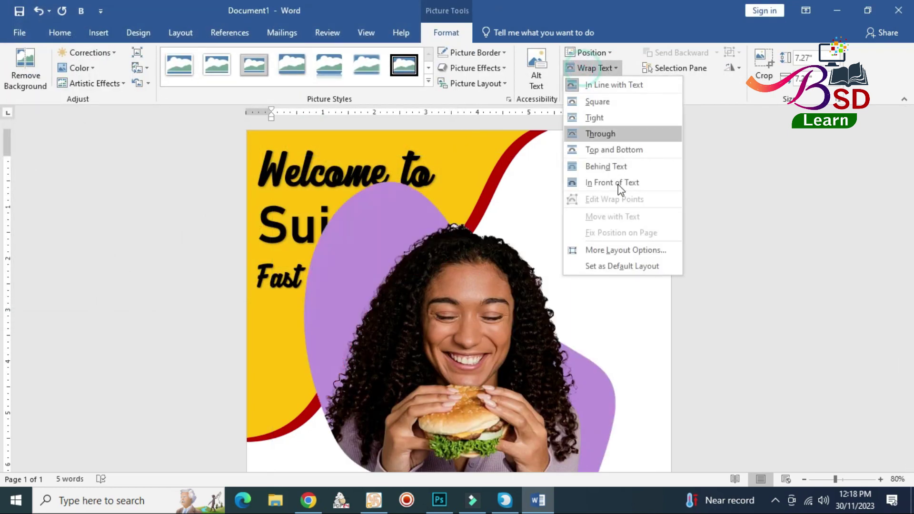
click(616, 182)
- Resize the burger photo and move it up beside the yellow wave
drag(646, 156, 437, 351)
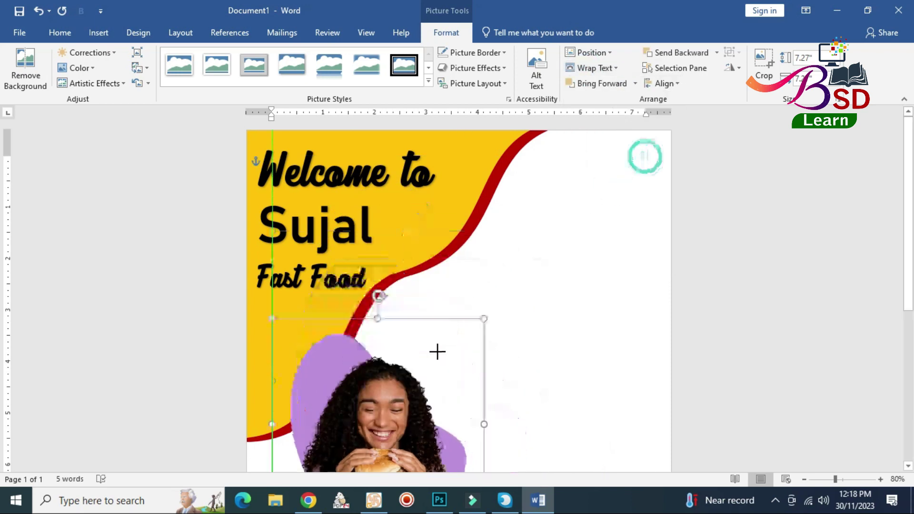
mouse_move(368, 265)
mouse_down()
mouse_move(368, 338)
mouse_move(503, 243)
mouse_up()
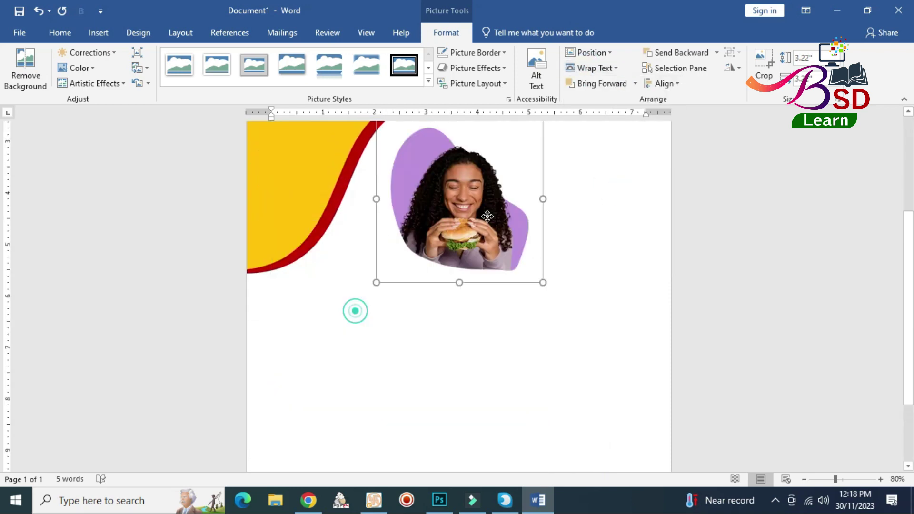
scroll(487, 316, up, 3)
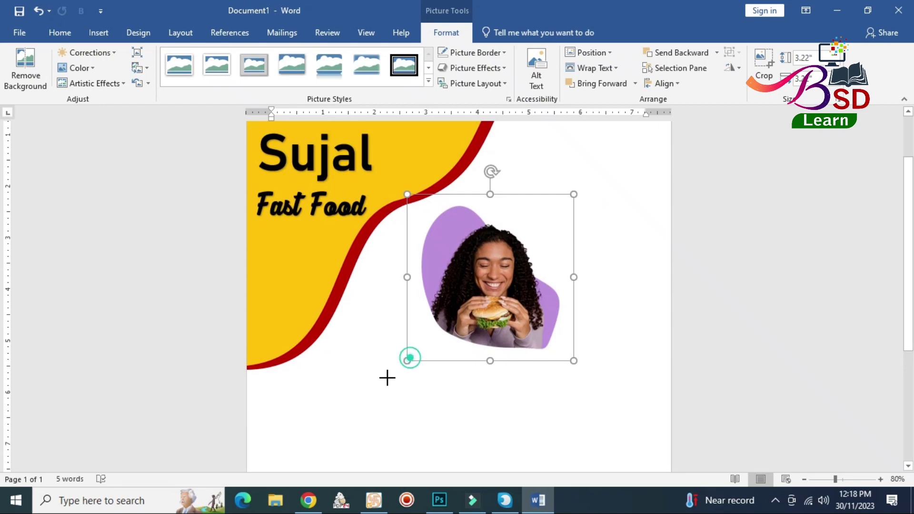
drag(387, 377, 368, 399)
drag(467, 333, 561, 279)
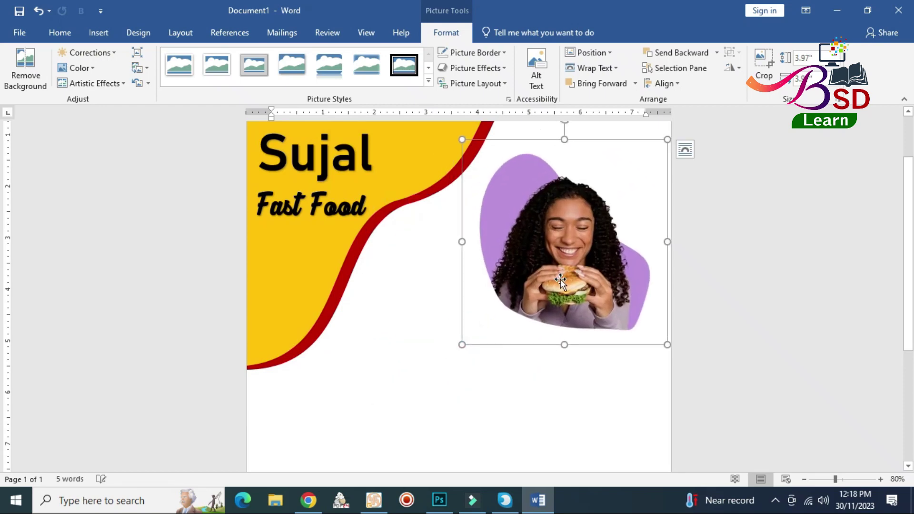
right_click(561, 279)
key(Escape)
click(764, 76)
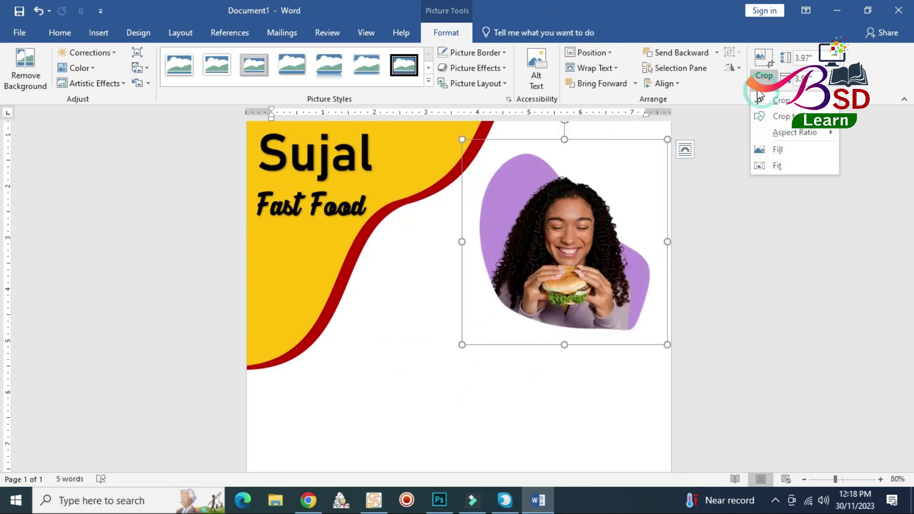
click(764, 91)
- Flip the photo horizontally, then enlarge it to fill the header's top-right corner
click(732, 67)
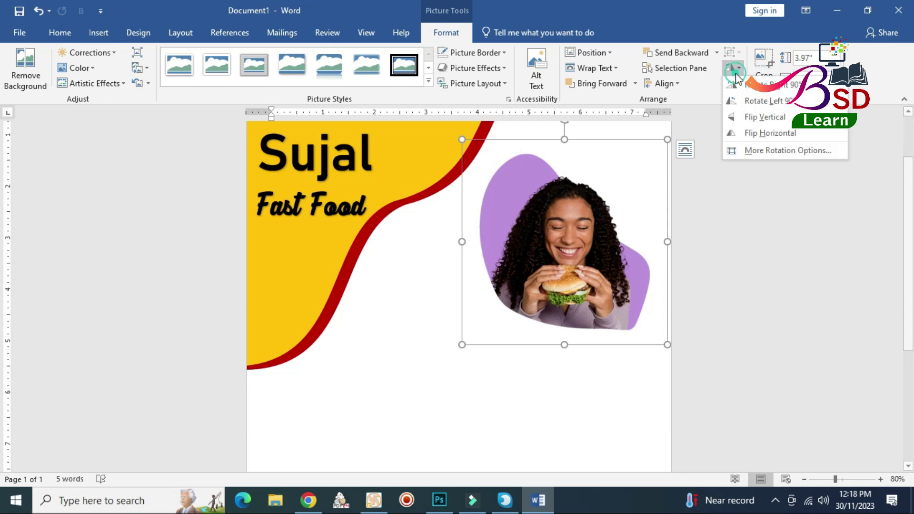
click(750, 127)
scroll(568, 344, up, 3)
drag(567, 343, 590, 265)
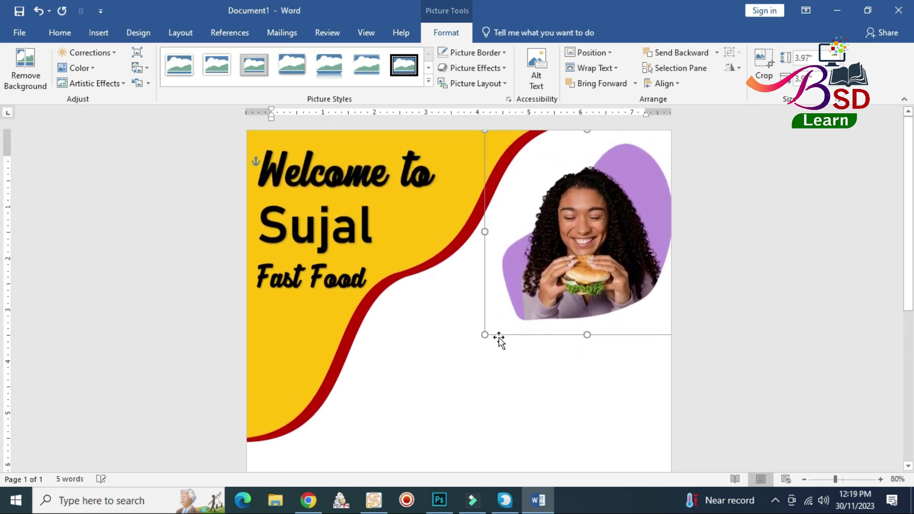
drag(486, 335, 459, 380)
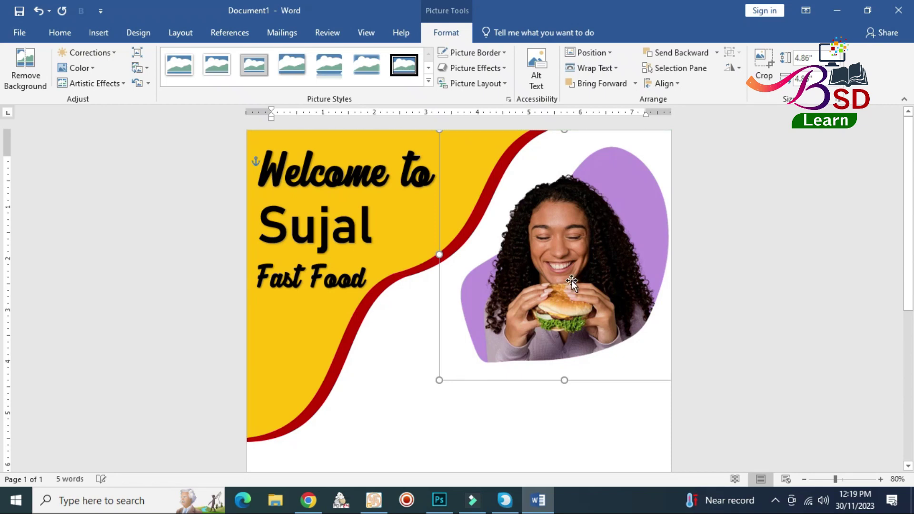
mouse_move(572, 282)
mouse_down()
mouse_move(590, 257)
mouse_move(602, 258)
mouse_up()
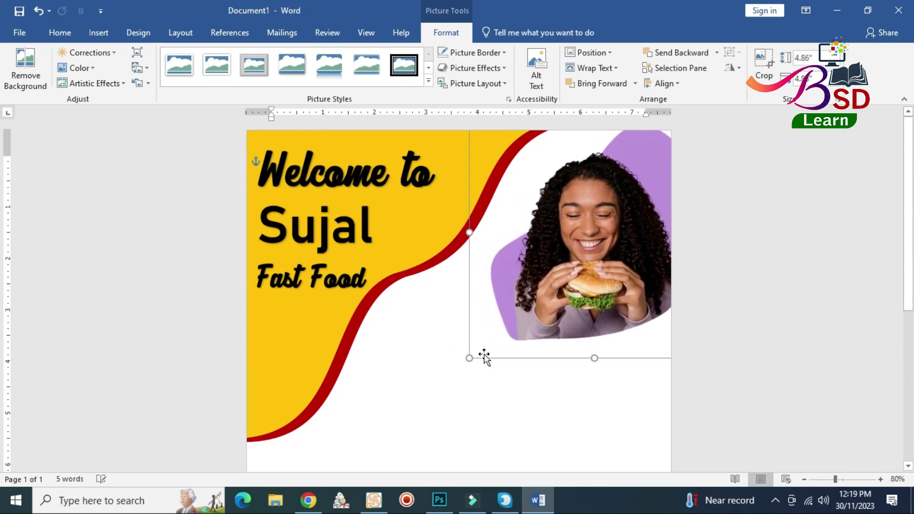
drag(469, 358, 422, 405)
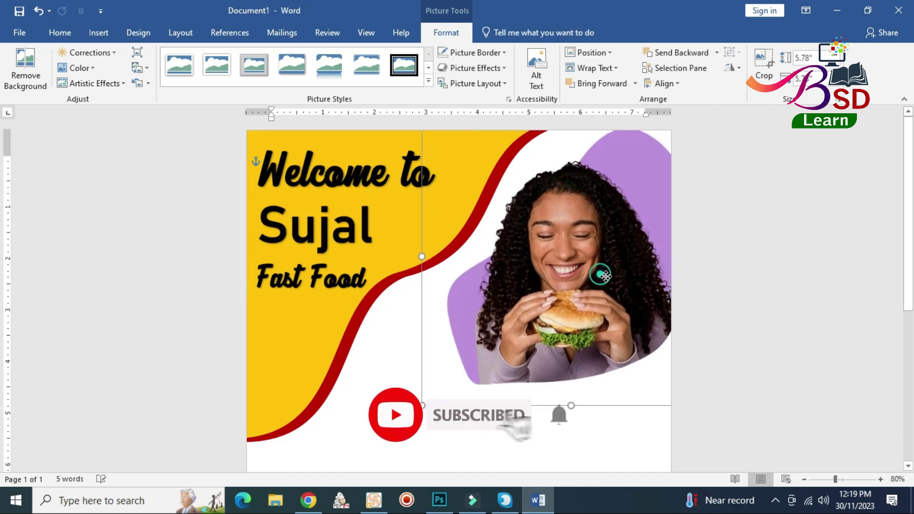
drag(605, 275, 608, 282)
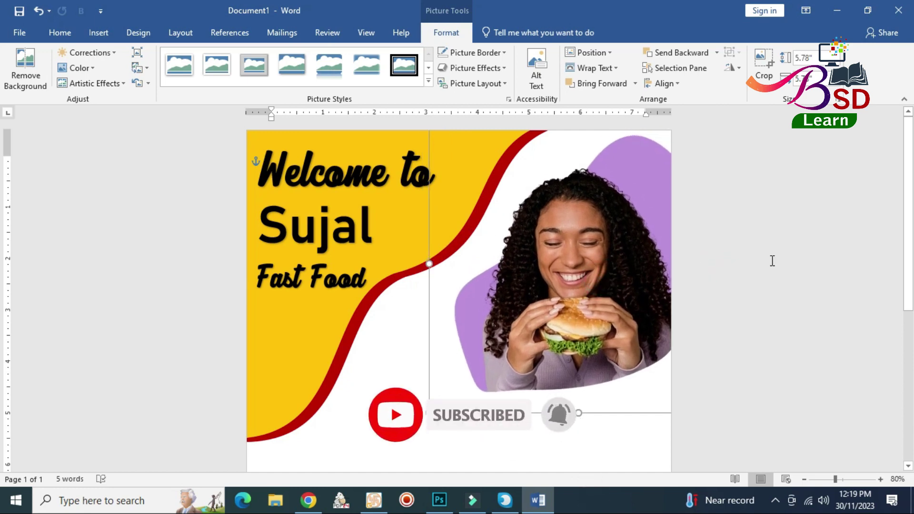
click(420, 431)
scroll(459, 356, down, 3)
- Draw a circle on the left below the header and fill it grey
scroll(459, 355, down, 4)
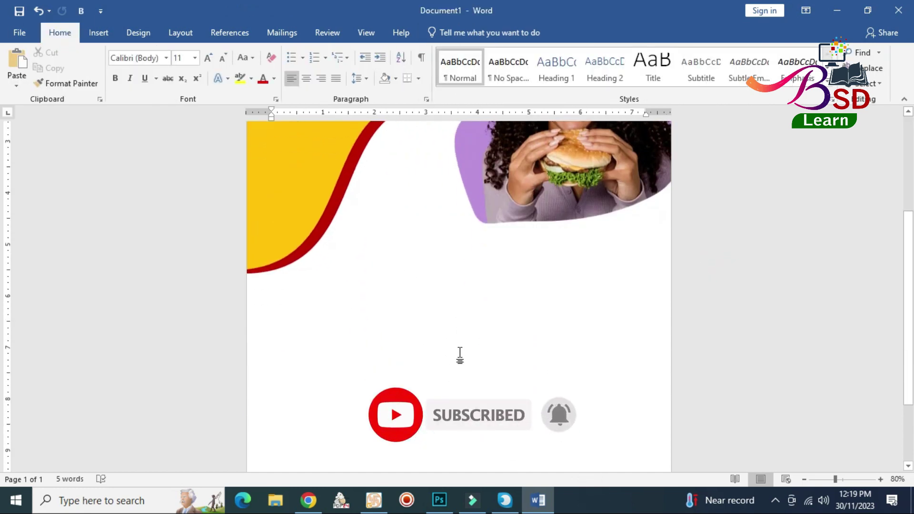
scroll(460, 356, down, 2)
click(139, 33)
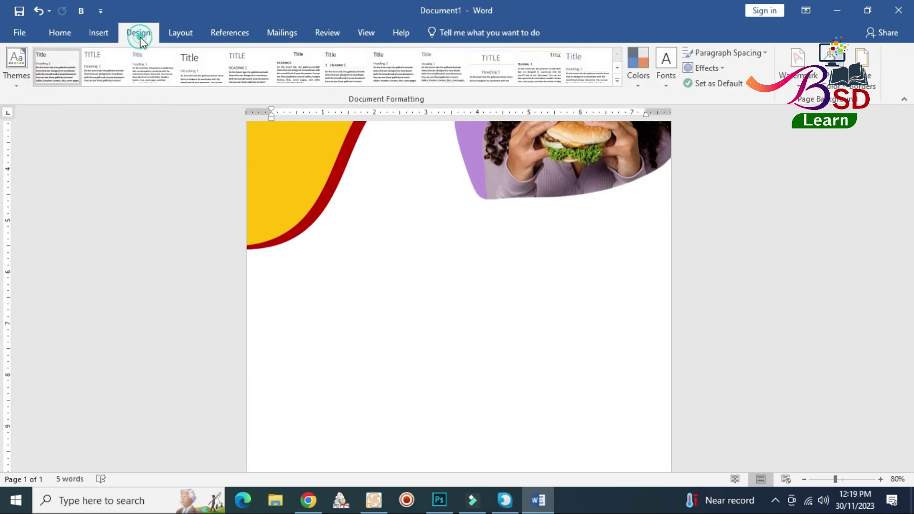
click(99, 34)
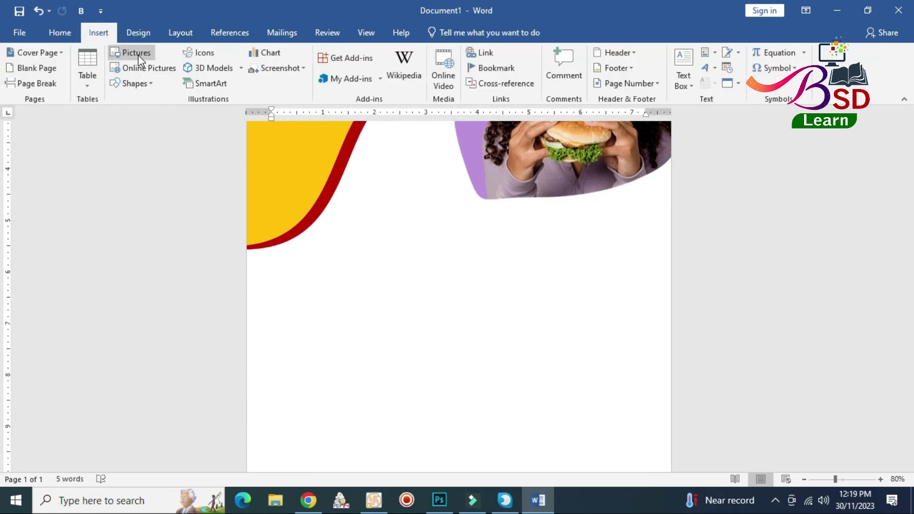
click(131, 83)
click(131, 214)
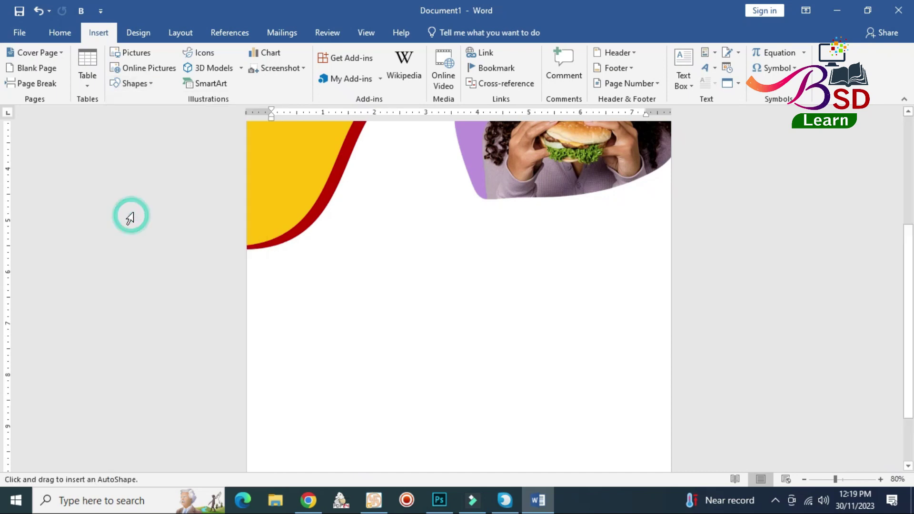
drag(273, 270, 323, 320)
click(296, 67)
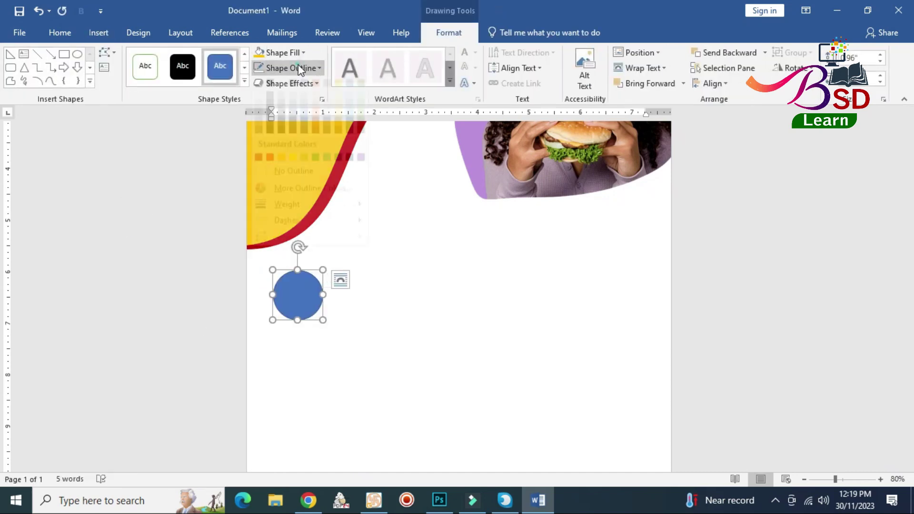
click(296, 163)
click(282, 56)
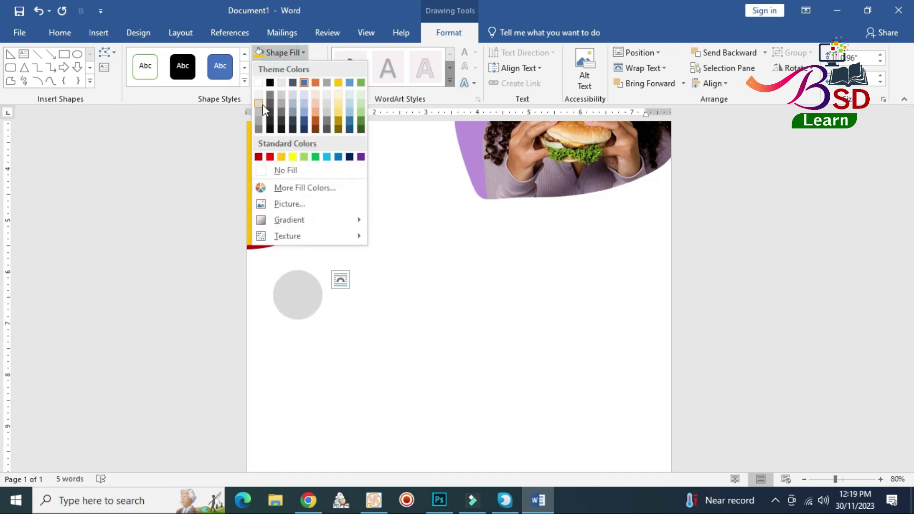
click(260, 109)
- Paste a copy of the circle, fill it gold, offset it, and send it behind the grey one
right_click(312, 285)
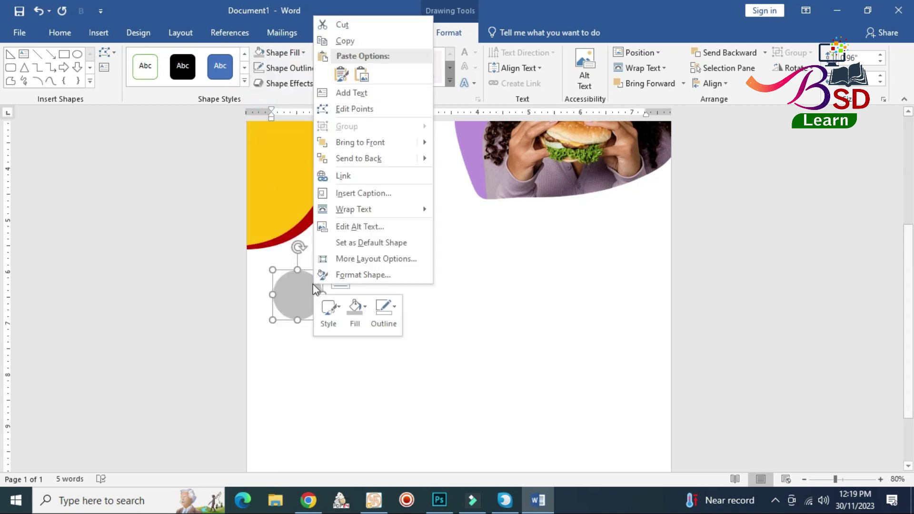
click(342, 40)
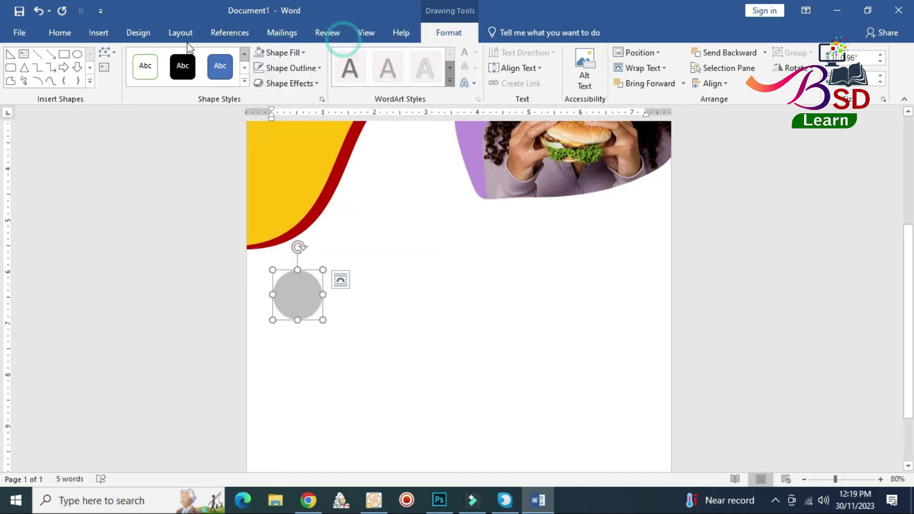
click(59, 33)
click(17, 61)
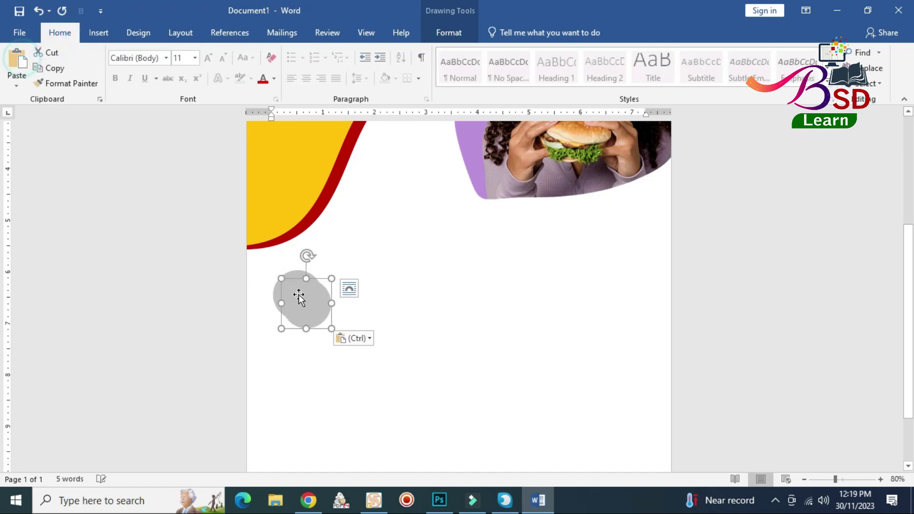
click(443, 32)
click(283, 53)
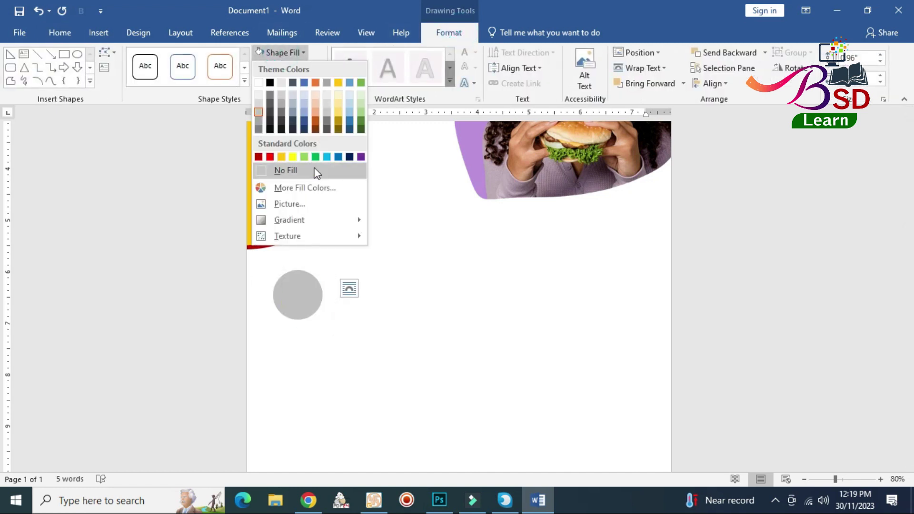
click(282, 157)
drag(309, 301, 307, 293)
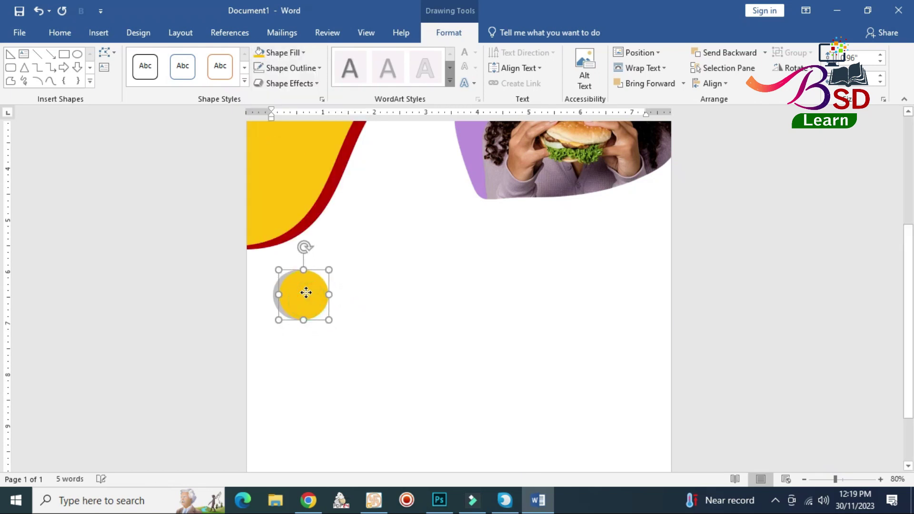
click(724, 56)
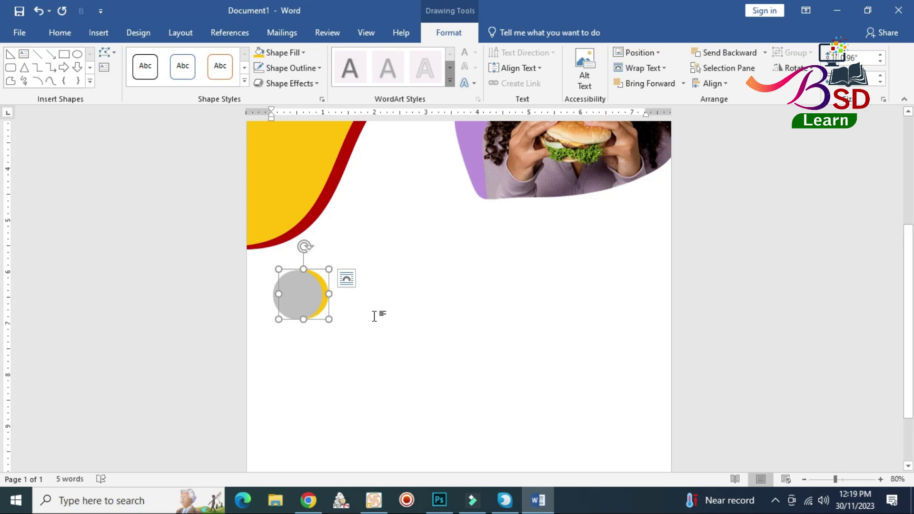
- Give the front circle an outer shadow and a white fill
ctrl+scroll(375, 316, up, 4)
ctrl+scroll(351, 320, up, 4)
ctrl+scroll(208, 340, up, 1)
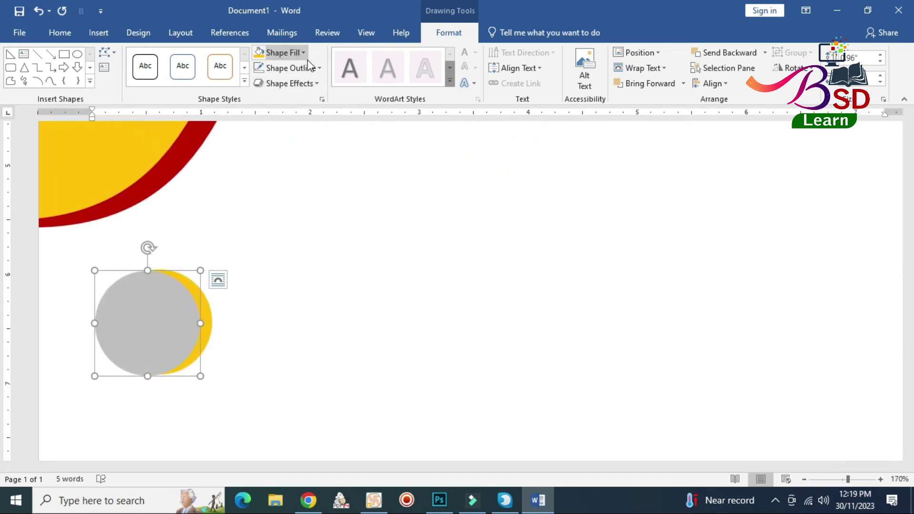
click(314, 83)
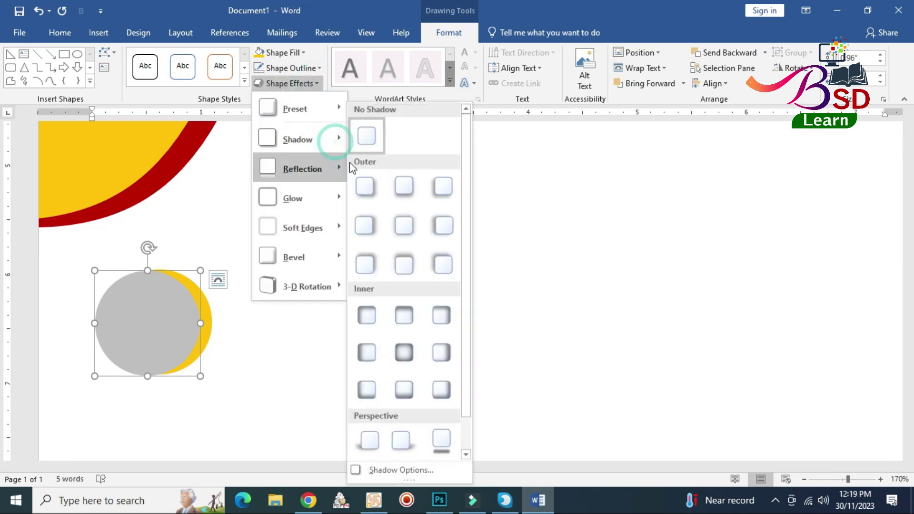
mouse_move(298, 139)
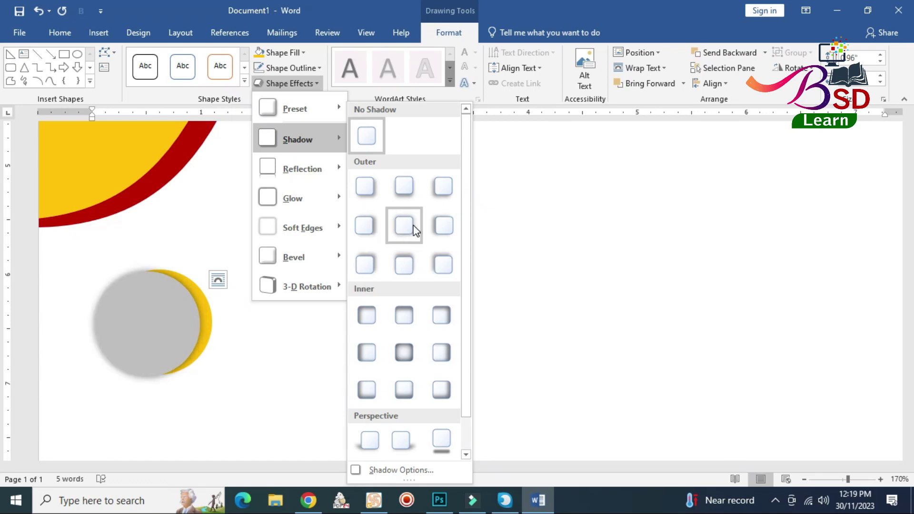
click(437, 227)
click(171, 332)
click(272, 52)
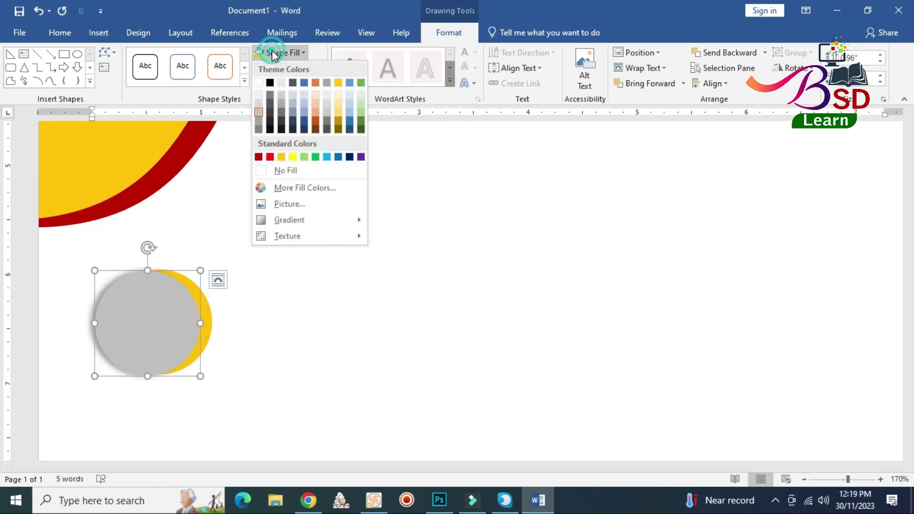
click(258, 83)
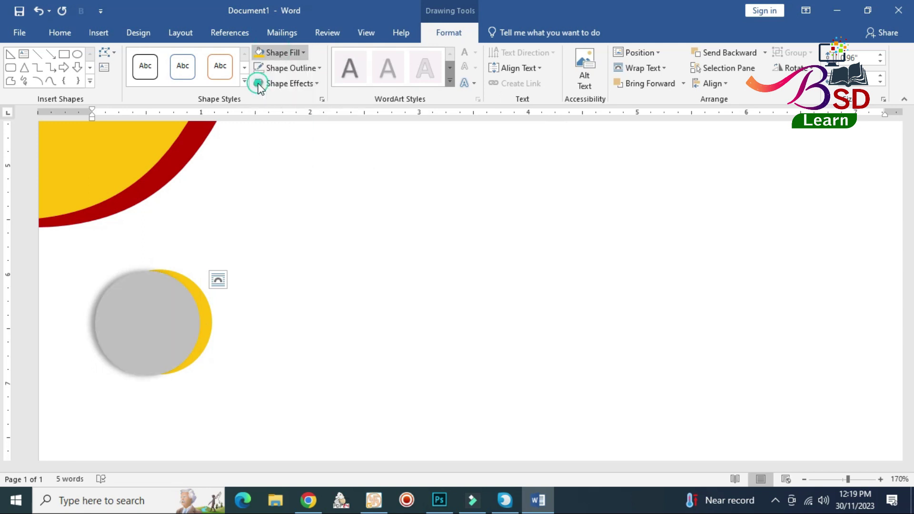
- Group the white circle with the gold circle behind it
shift+click(207, 312)
right_click(206, 310)
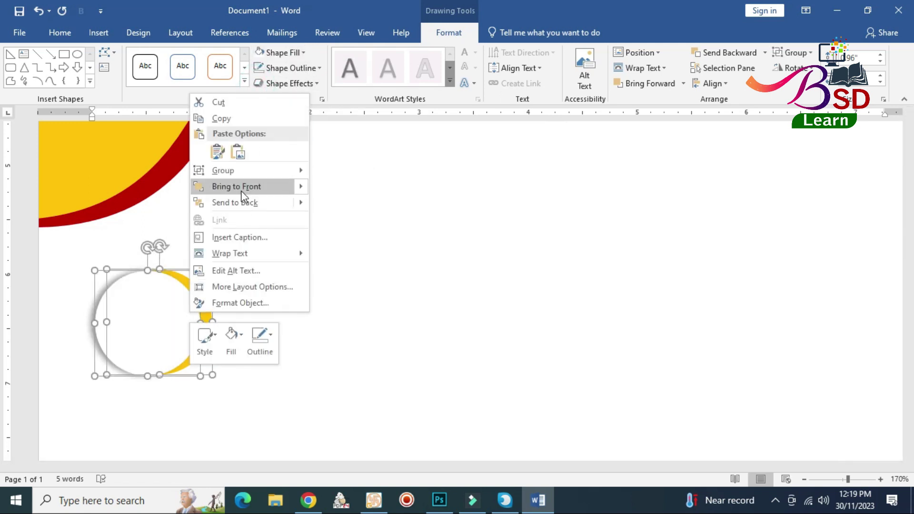
click(341, 171)
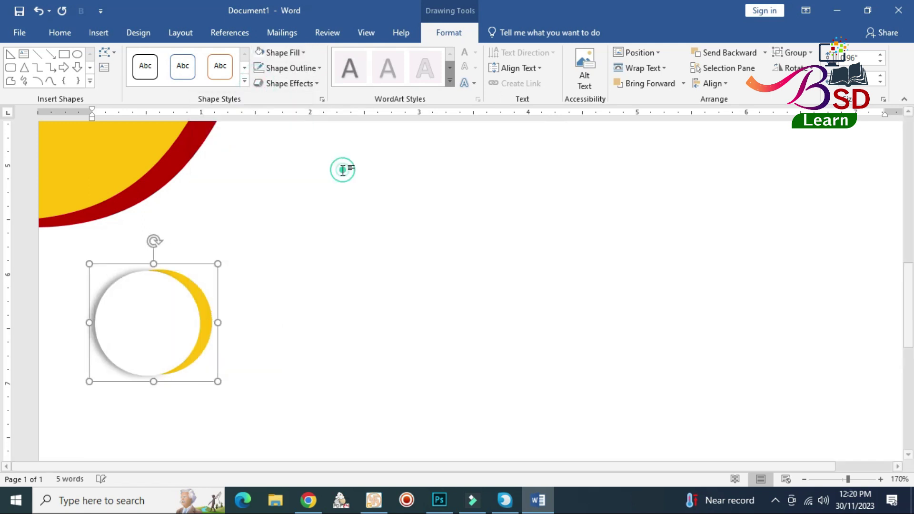
click(70, 56)
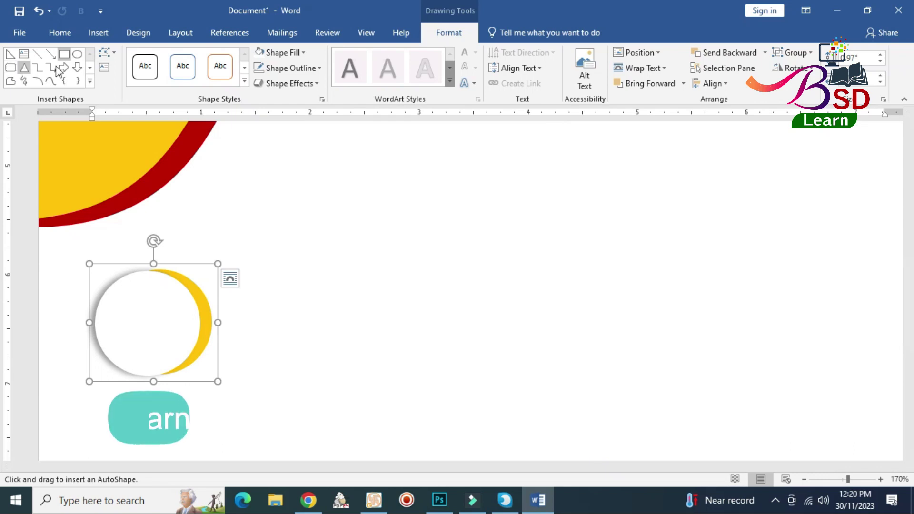
- Draw a rounded rectangle level with the circle and round its ends into a pill shape
click(98, 32)
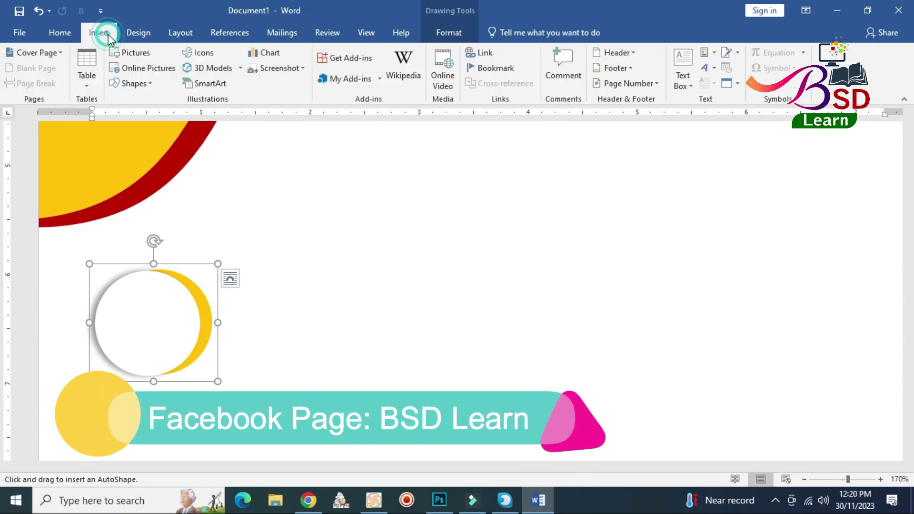
click(143, 82)
click(129, 183)
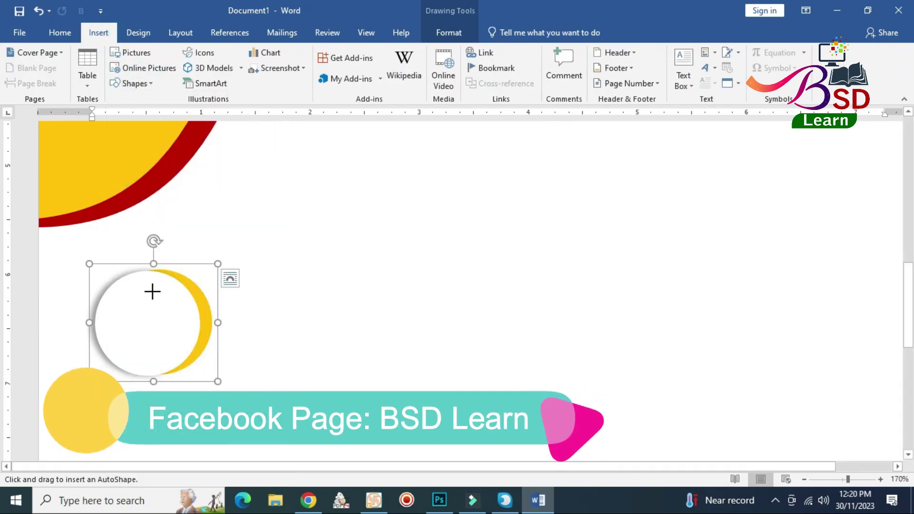
mouse_move(151, 291)
mouse_down()
mouse_move(324, 375)
mouse_move(415, 376)
mouse_up()
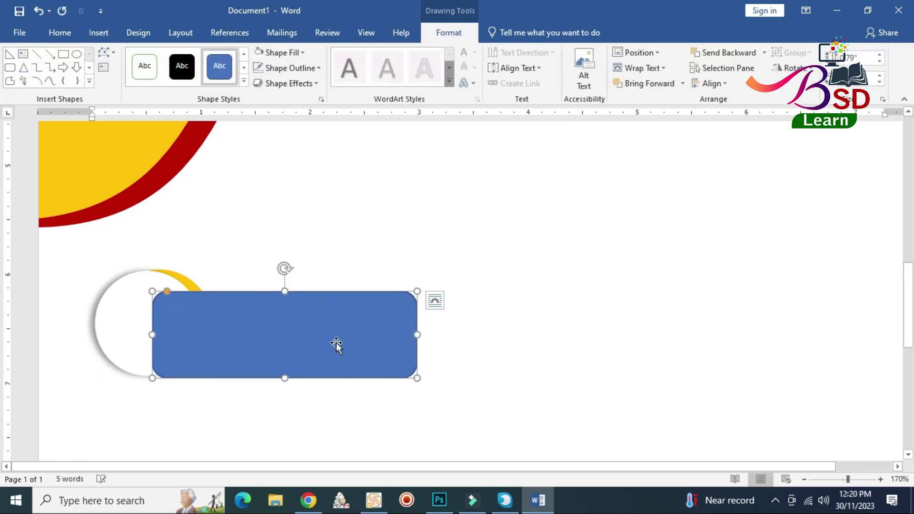
drag(336, 346, 335, 328)
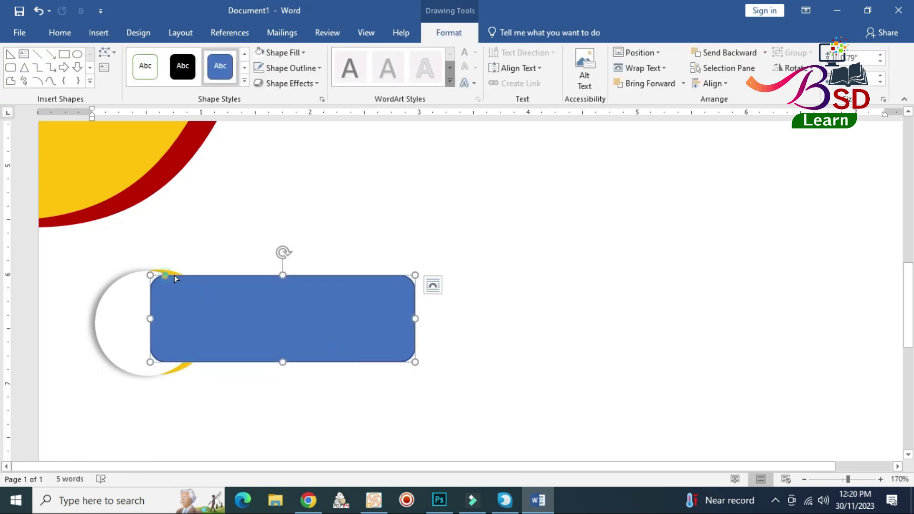
drag(174, 276, 192, 279)
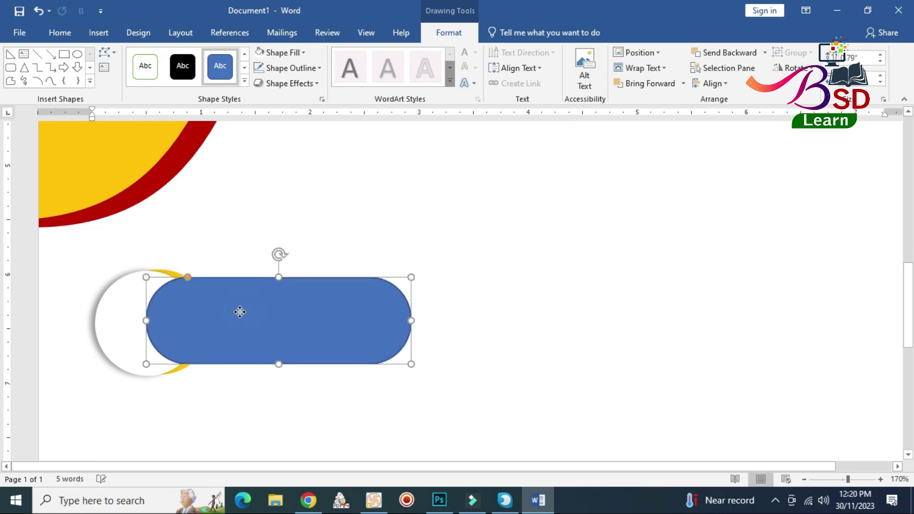
- Fill the pill bar dark red, send it behind the white circle, and nudge it down
click(283, 53)
click(258, 156)
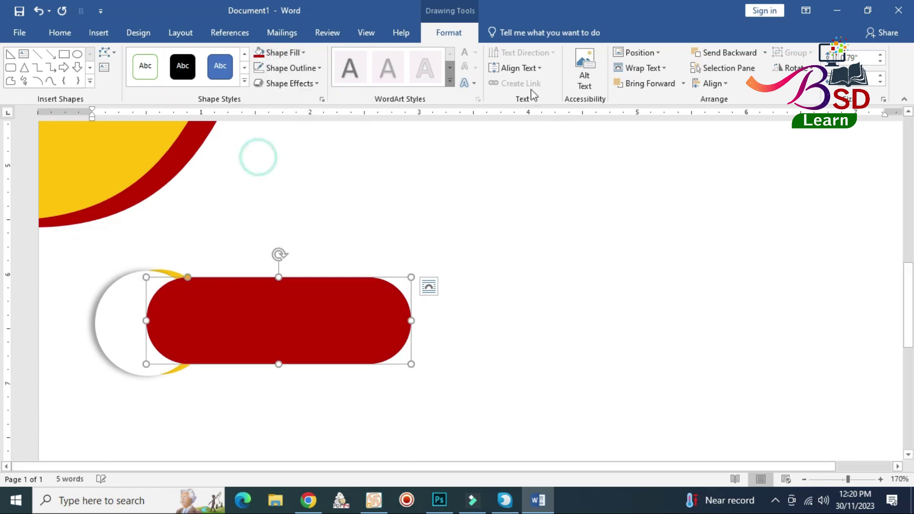
click(731, 54)
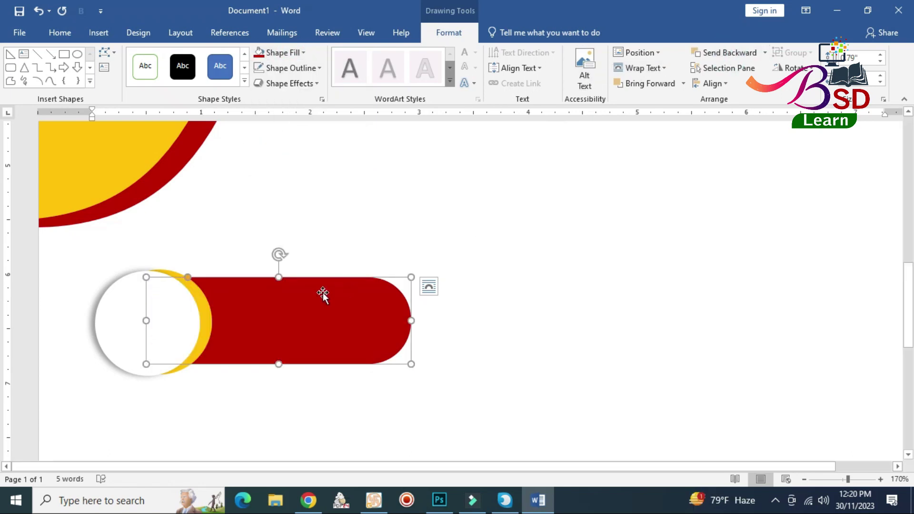
key(ctrl+Down)
key(ctrl+Down)
key(ctrl+Down)
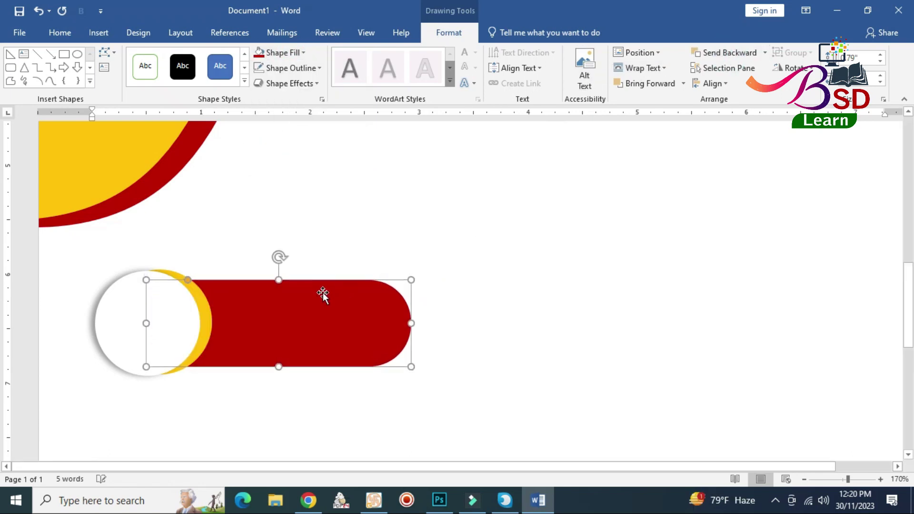
- Insert a WordArt text box reading 'BURGER' and move it onto the red banner
click(99, 33)
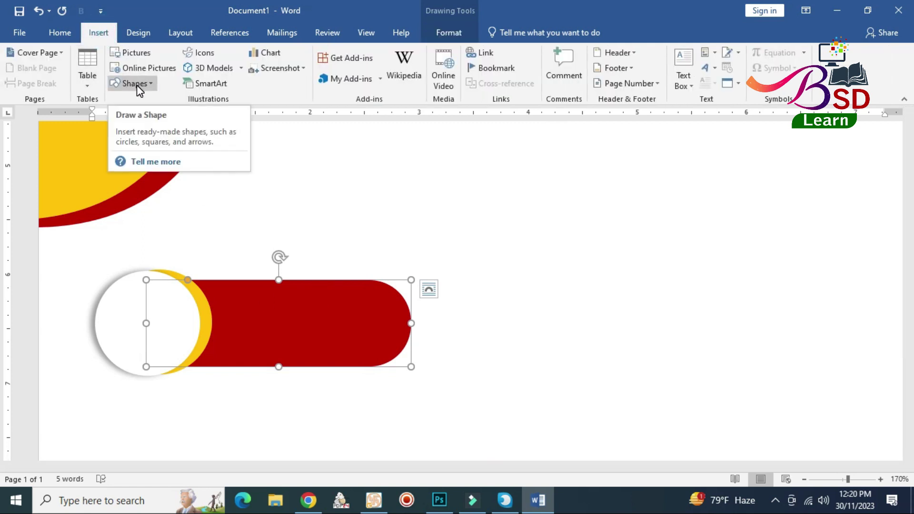
click(708, 70)
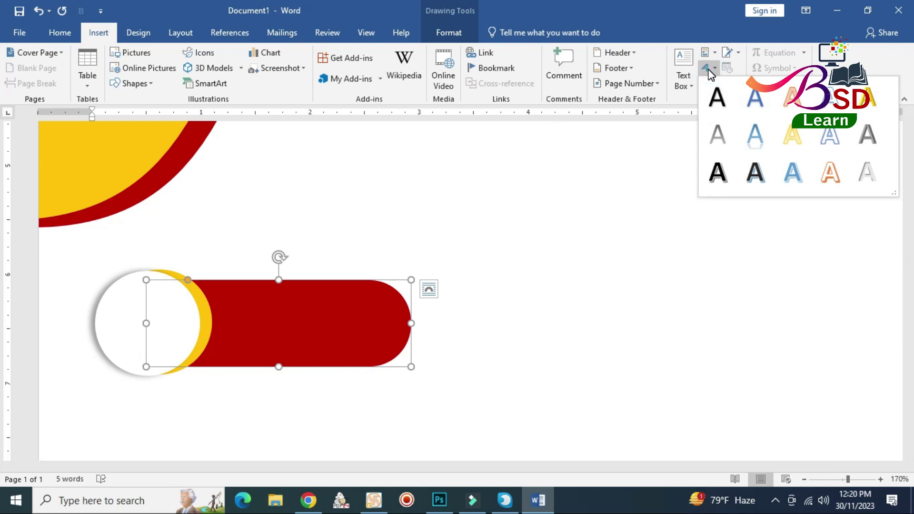
click(718, 98)
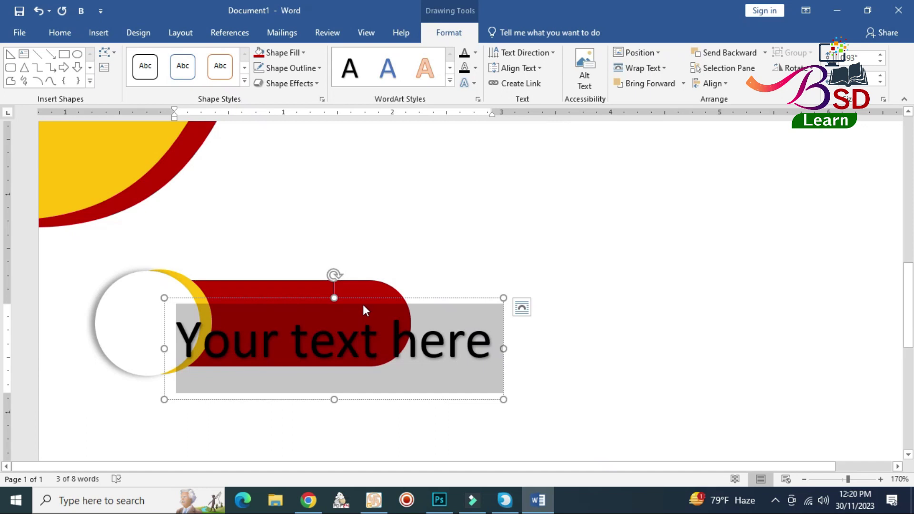
text(BURGER)
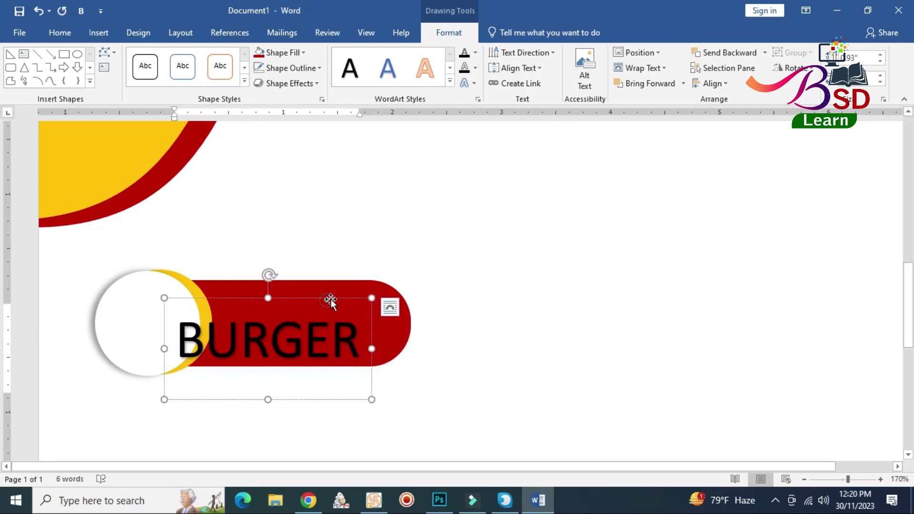
drag(331, 300, 366, 284)
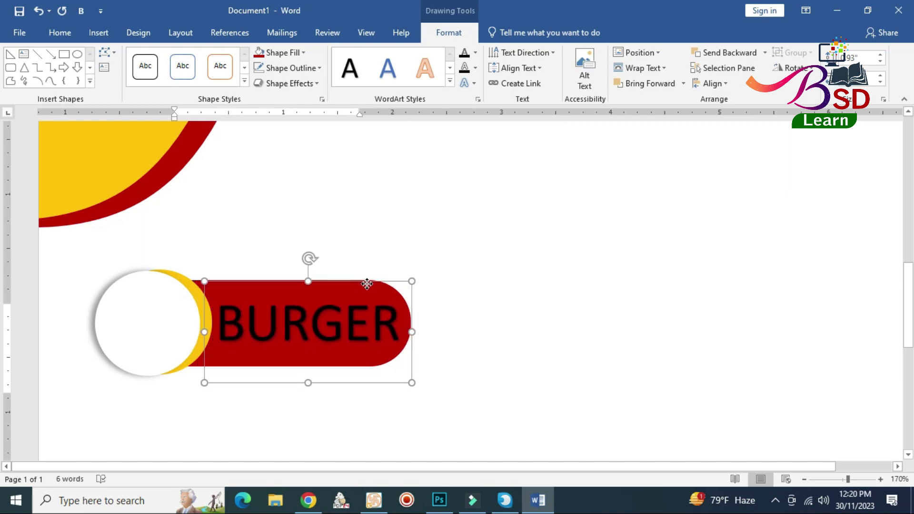
click(20, 32)
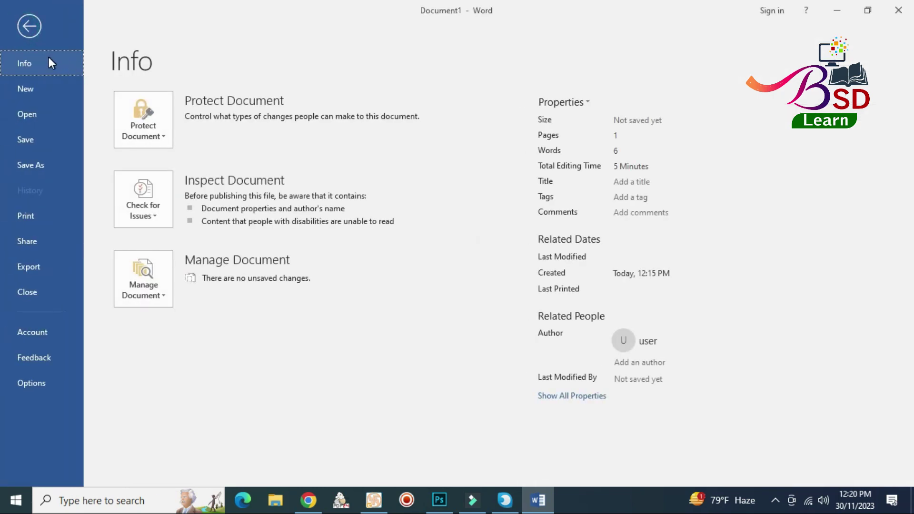
click(29, 26)
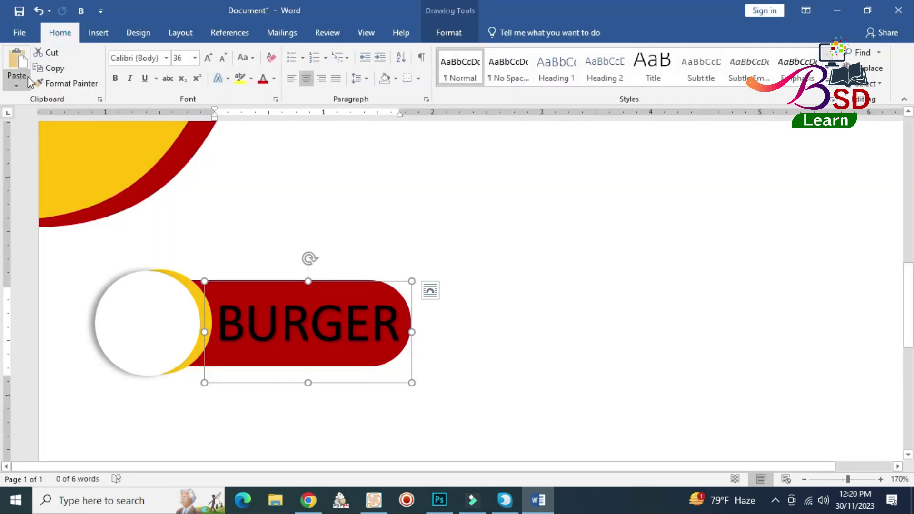
- Make BURGER bold, size 34 and white, and shorten its text box to fit
click(115, 79)
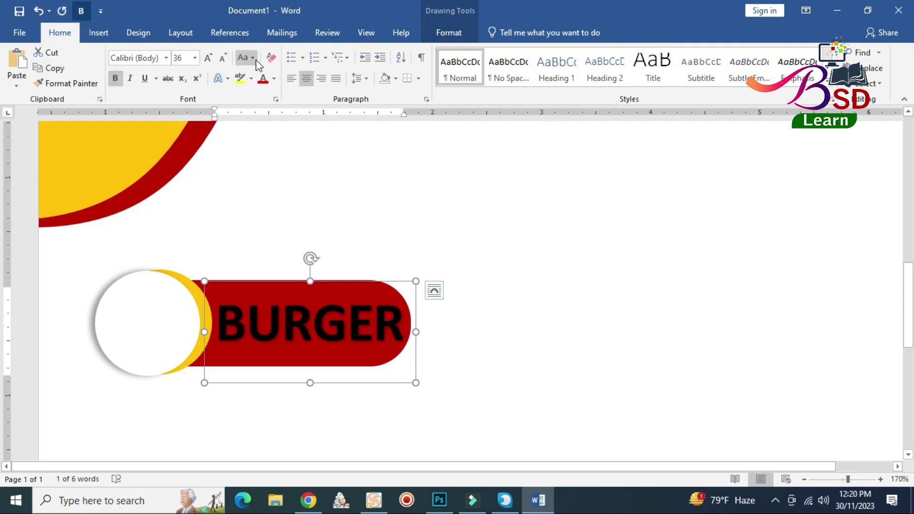
click(184, 57)
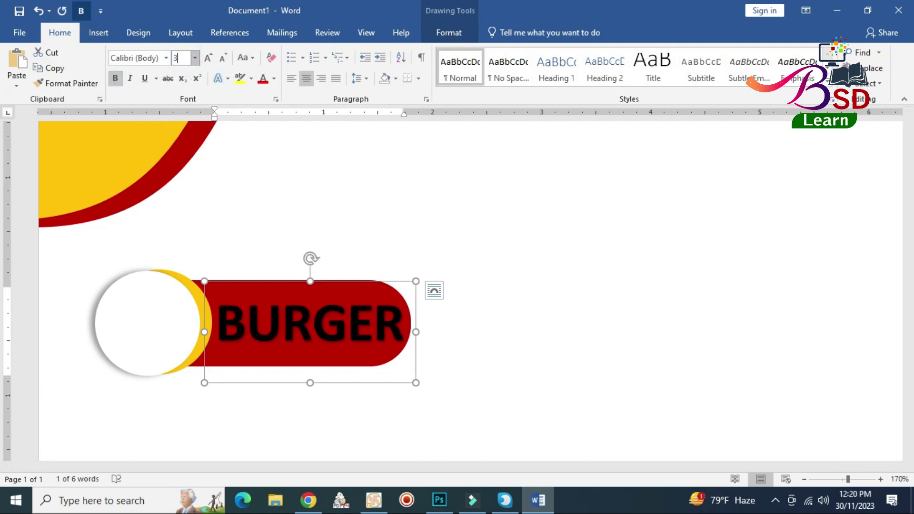
text(4)
key(Return)
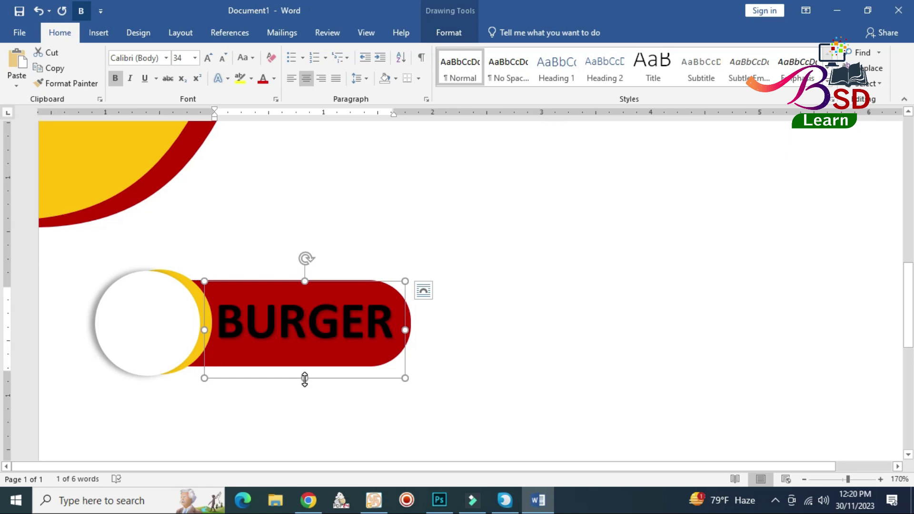
drag(305, 380, 305, 361)
click(274, 79)
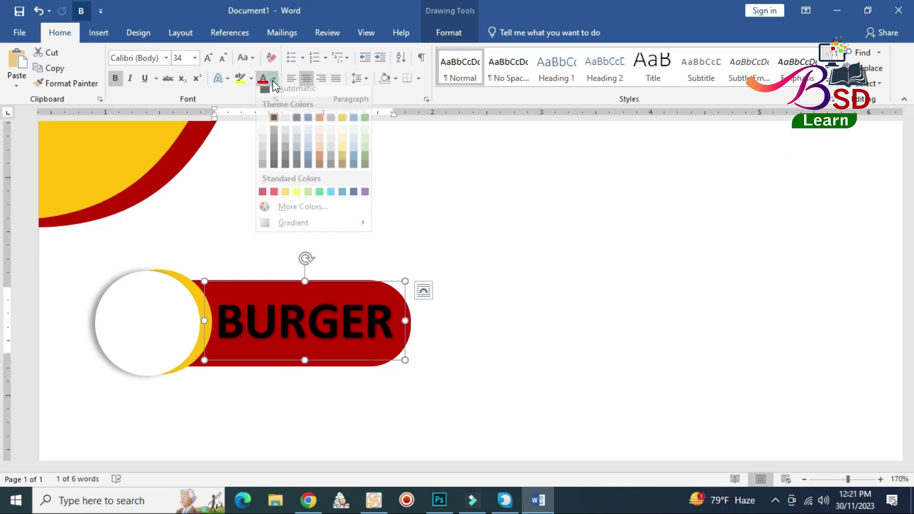
click(263, 128)
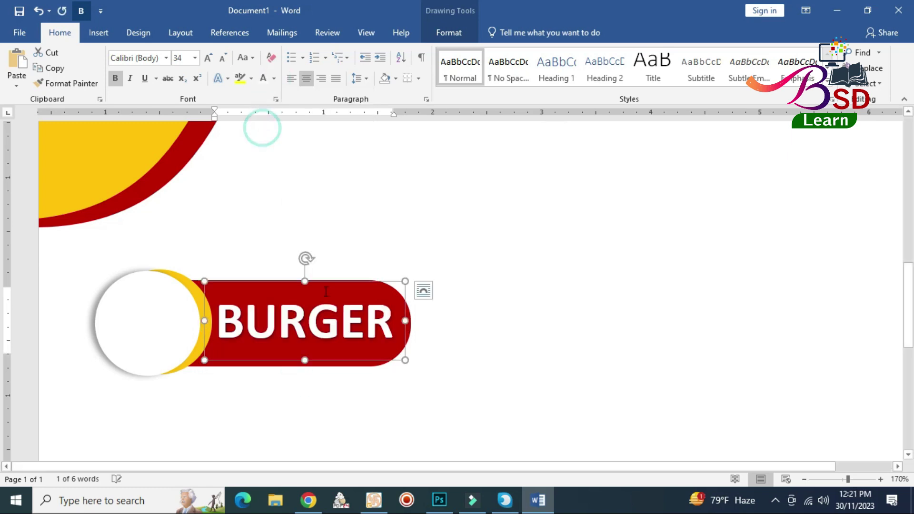
click(471, 355)
- Copy and paste the BURGER text box, placing the copy below the banner
scroll(496, 347, up, 10)
scroll(481, 333, down, 8)
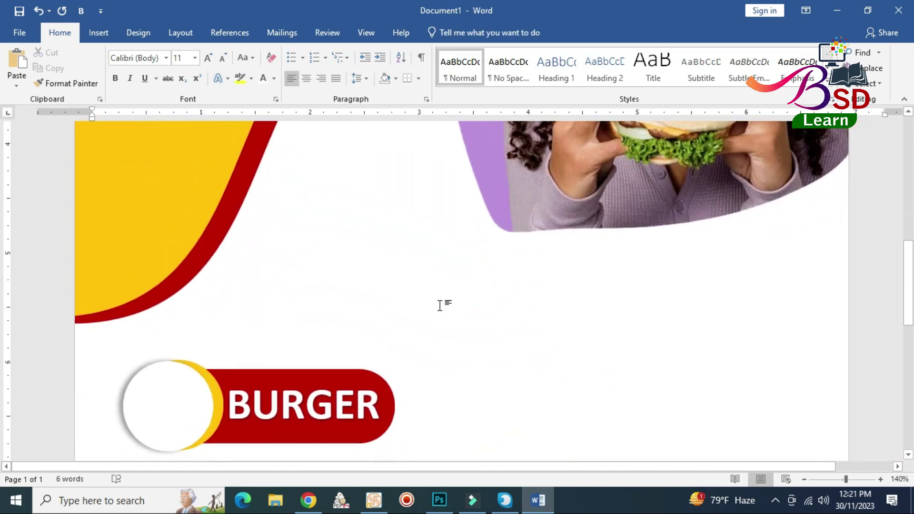
ctrl+scroll(440, 305, down, 2)
ctrl+scroll(441, 312, down, 1)
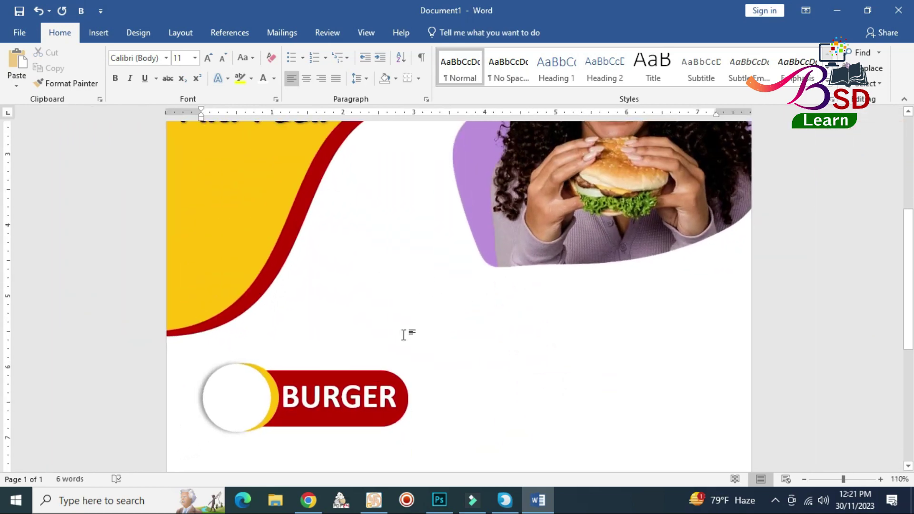
scroll(270, 380, down, 3)
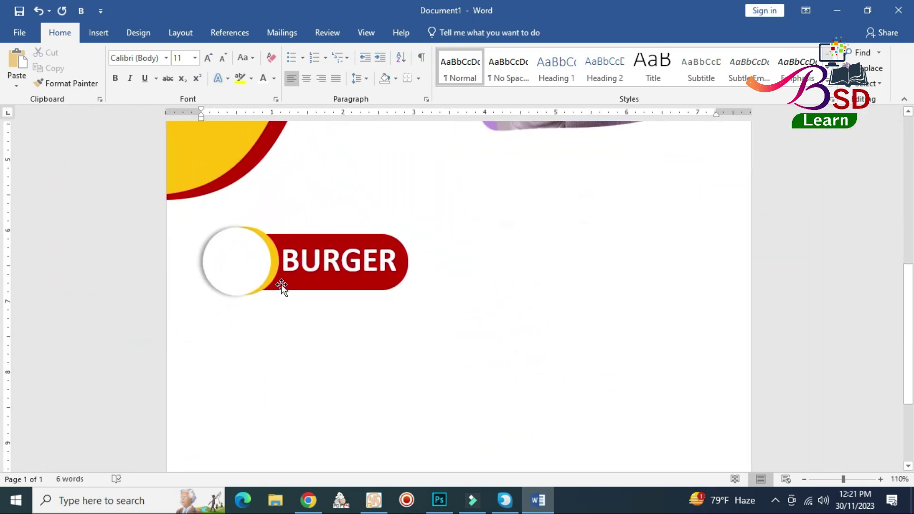
click(292, 257)
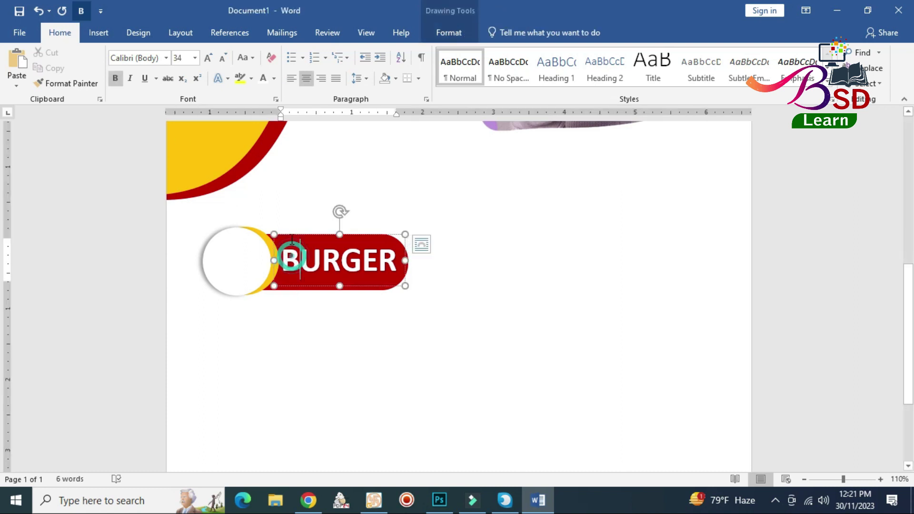
key(ctrl+c)
key(ctrl+v)
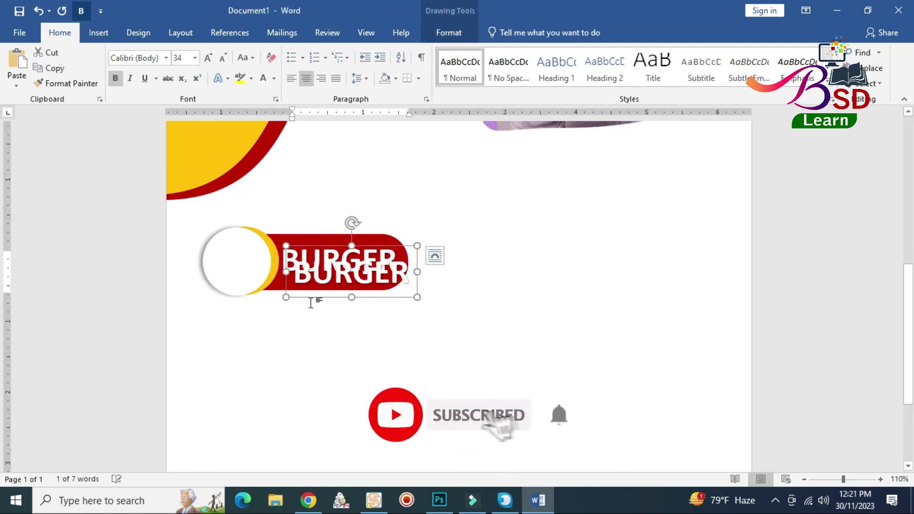
mouse_move(311, 303)
mouse_down()
mouse_move(242, 358)
mouse_move(287, 360)
mouse_move(290, 341)
mouse_up()
- Make the copied box shorter and wider, and turn its text black
drag(348, 274, 403, 267)
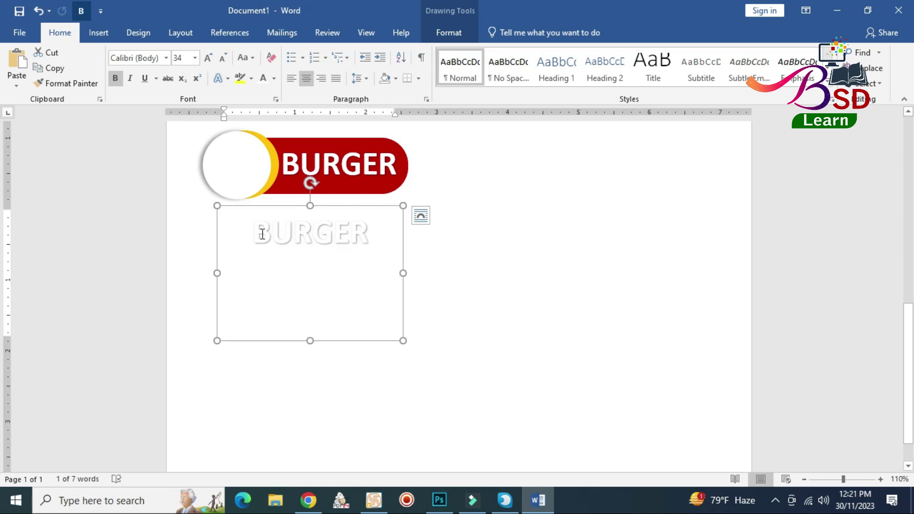
click(274, 78)
click(274, 122)
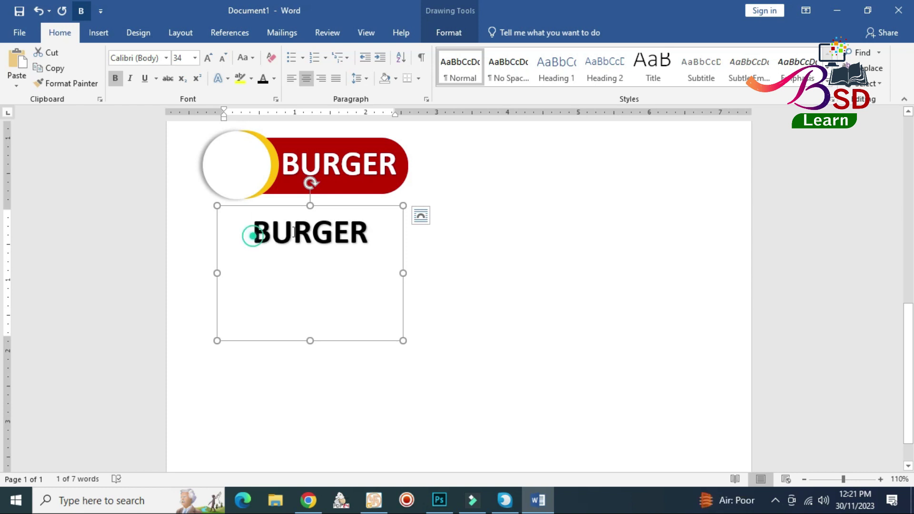
- Change the copied text to two lines: 'VEG BURGER' and 'CHICKEN BURGER'
drag(252, 236, 360, 239)
click(361, 238)
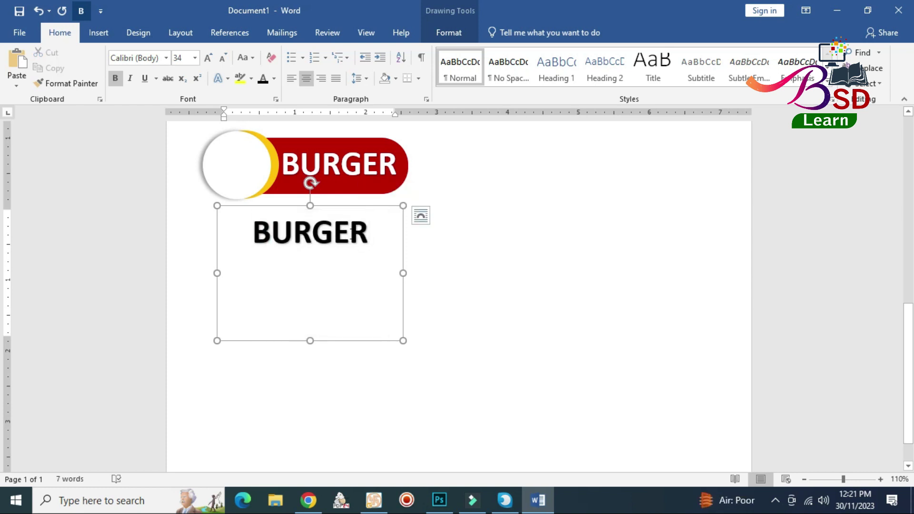
key(ctrl+a)
right_click(339, 235)
click(366, 255)
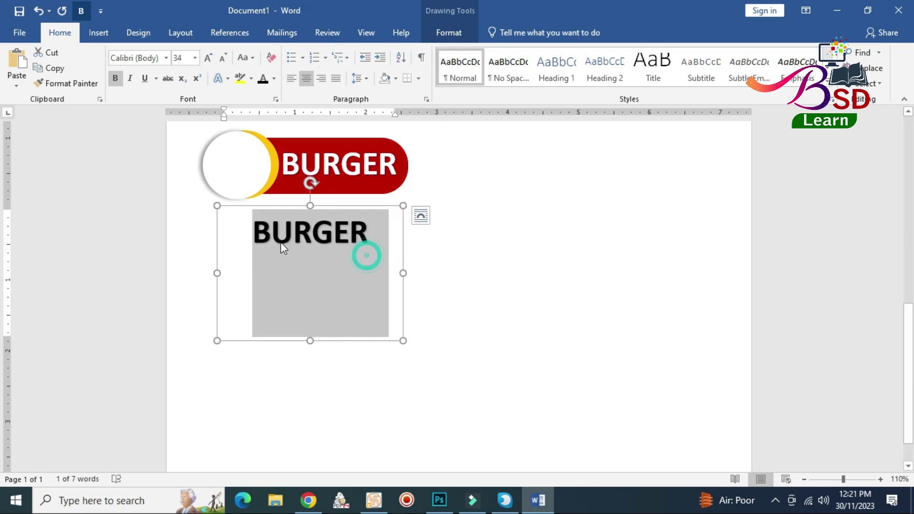
click(254, 232)
text(V)
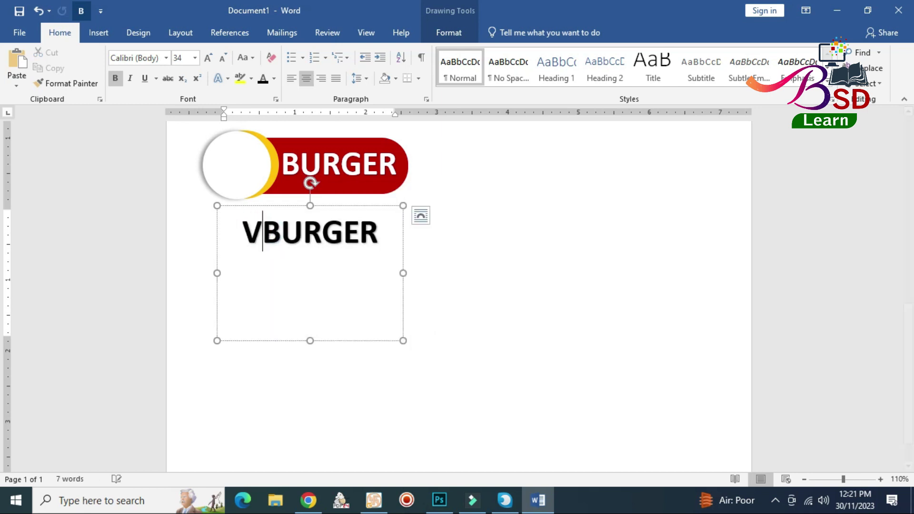
text(EG)
key(Return)
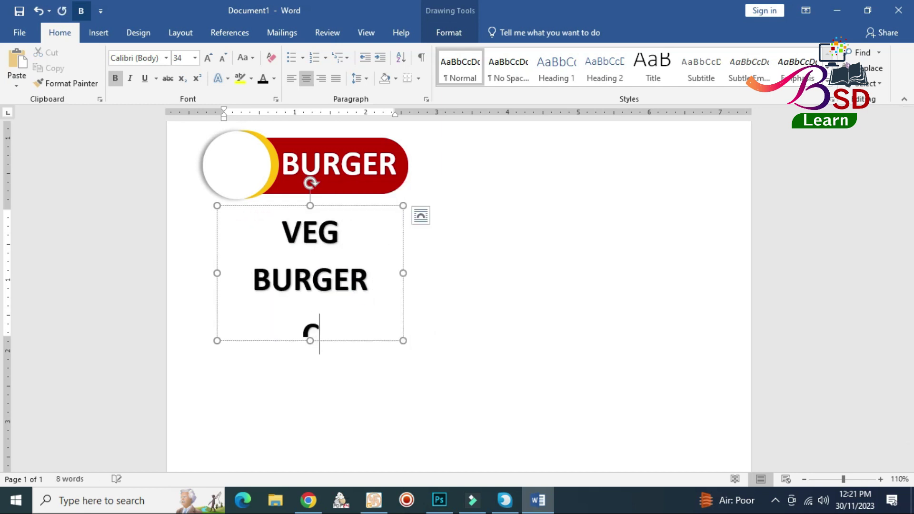
text(HICKEN)
key(ctrl+v)
- Set the item list to size 25, left-aligned, and resize the box to fit
drag(403, 273, 466, 269)
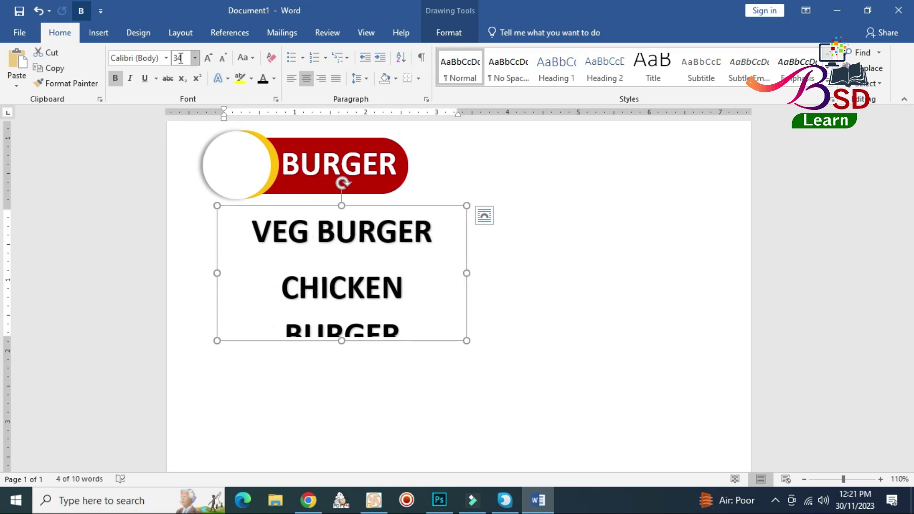
text(5)
key(Return)
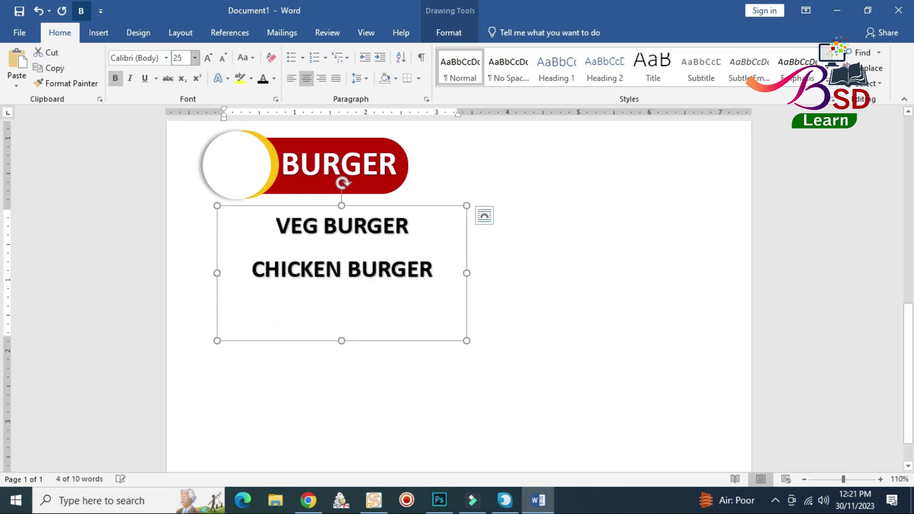
click(293, 78)
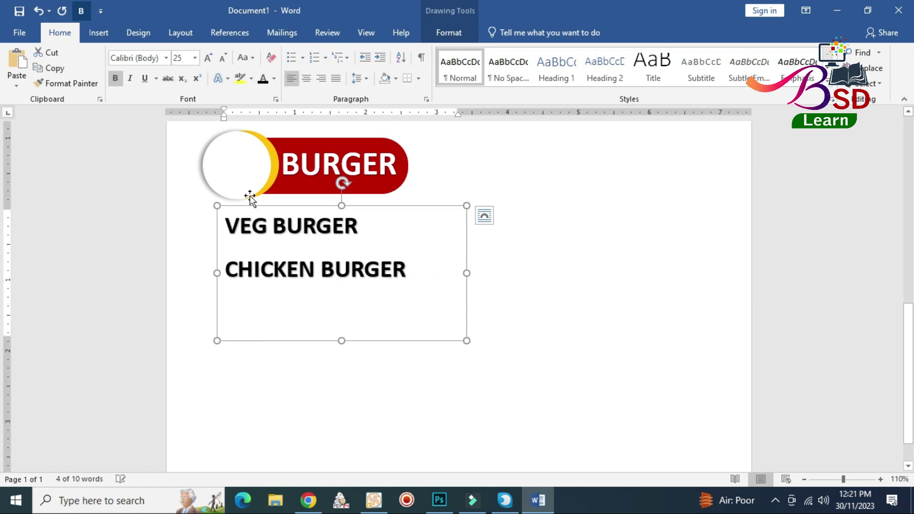
drag(341, 340, 343, 302)
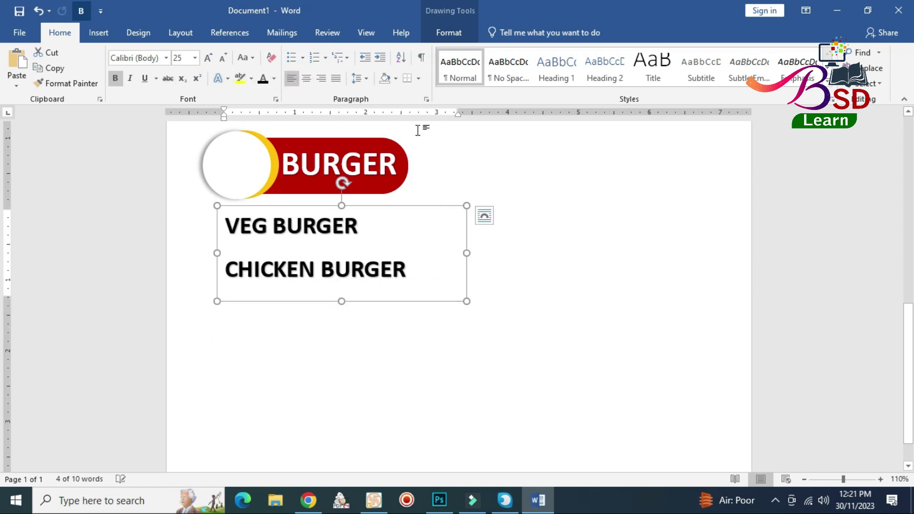
- Remove the item list box's outline with Shape Outline set to No Outline
click(450, 34)
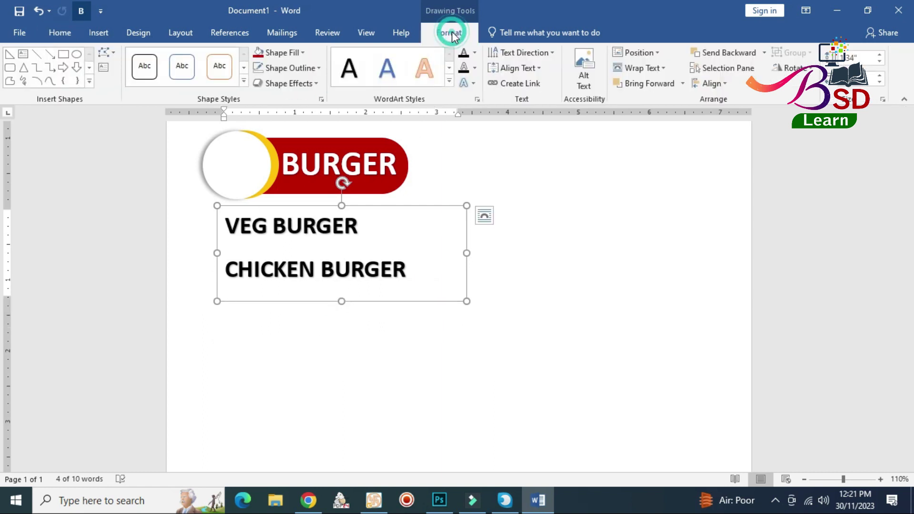
click(293, 55)
click(284, 170)
click(288, 68)
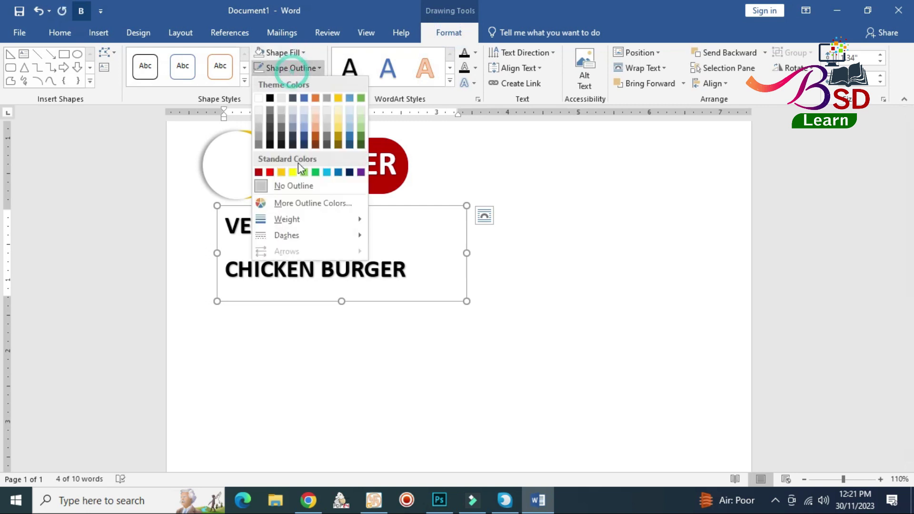
click(294, 186)
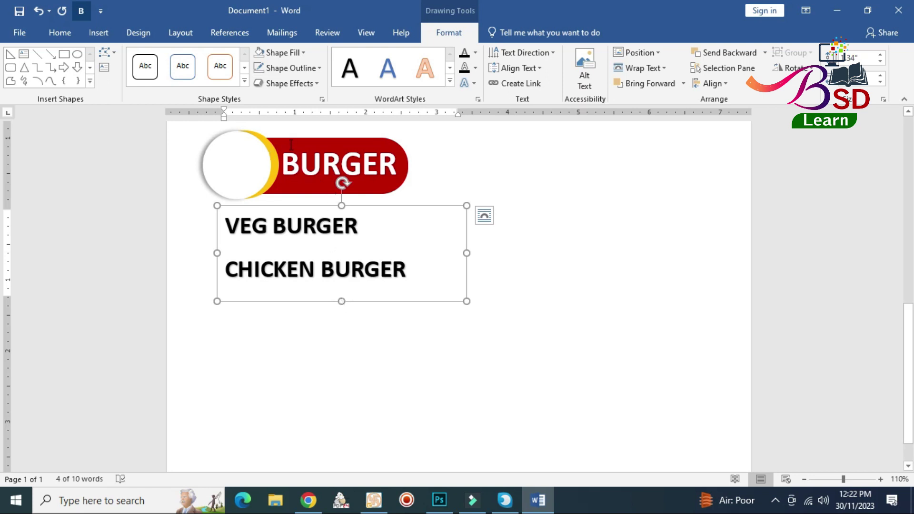
click(230, 153)
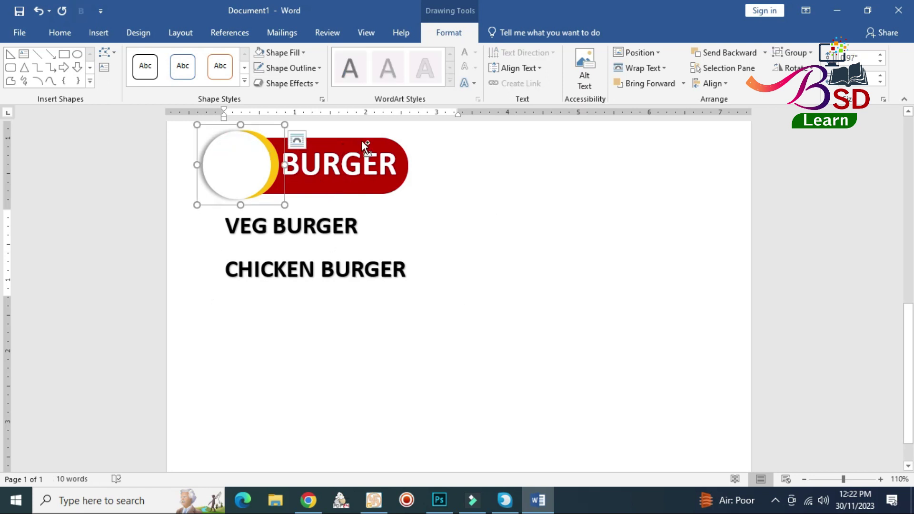
- Select the white circle and BURGER label together and copy them
shift+click(367, 194)
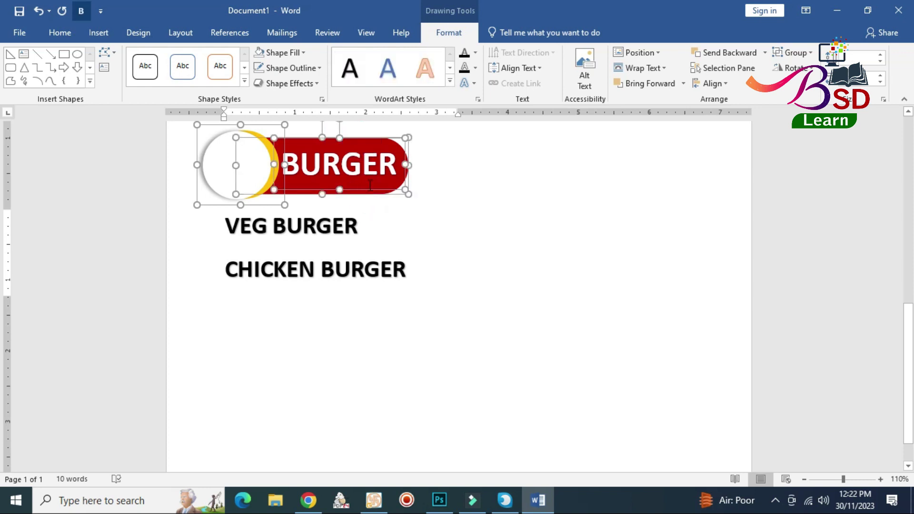
right_click(355, 187)
click(387, 211)
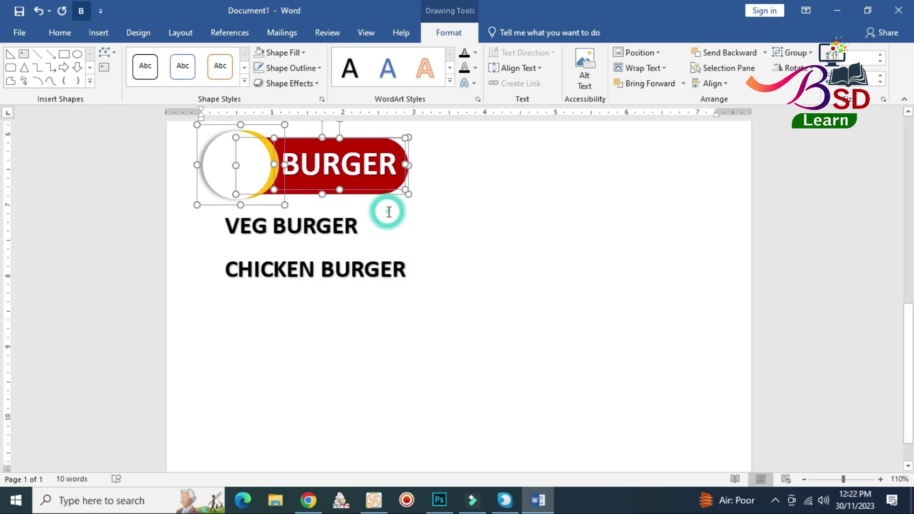
click(60, 33)
- Paste the copied badge and move it beside the first BURGER label
click(16, 59)
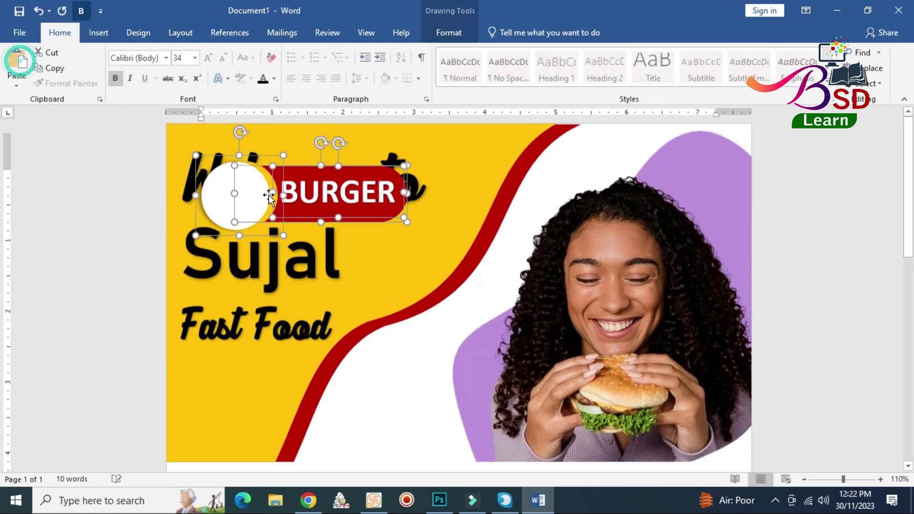
drag(351, 179, 567, 408)
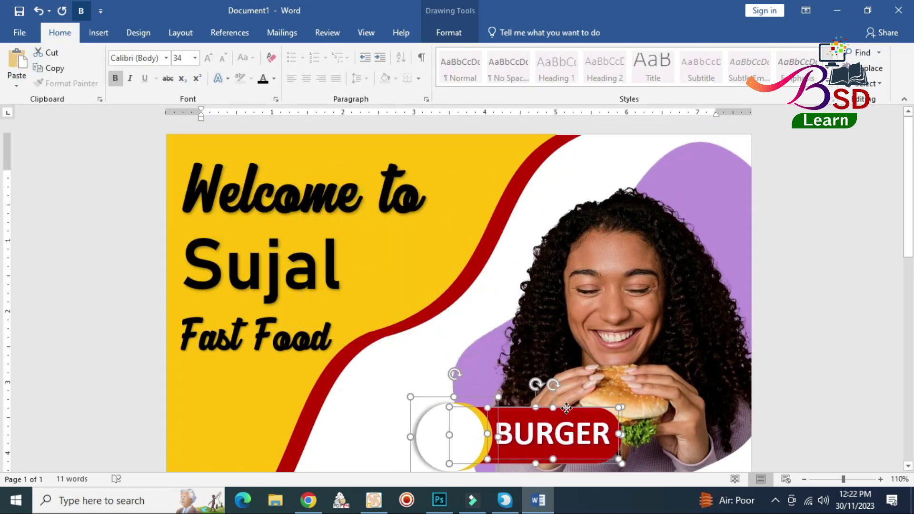
scroll(554, 299, down, 3)
scroll(554, 299, down, 4)
drag(487, 158, 558, 335)
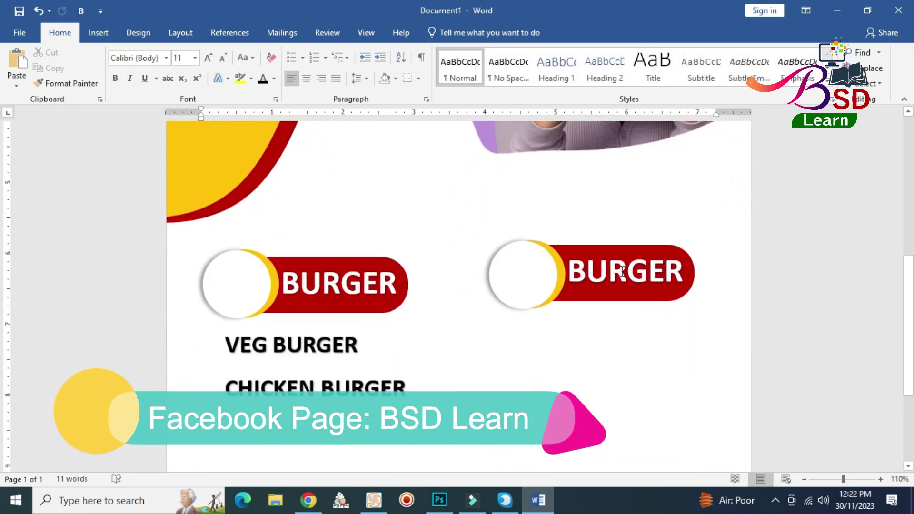
- Replace the second label's text BURGER with 'CHOWMIN'
click(639, 295)
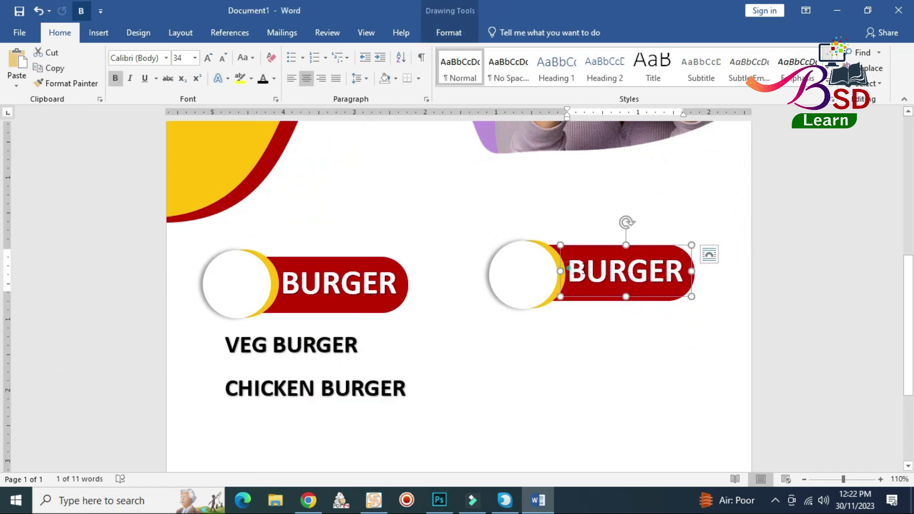
drag(569, 271, 684, 271)
text(CHO)
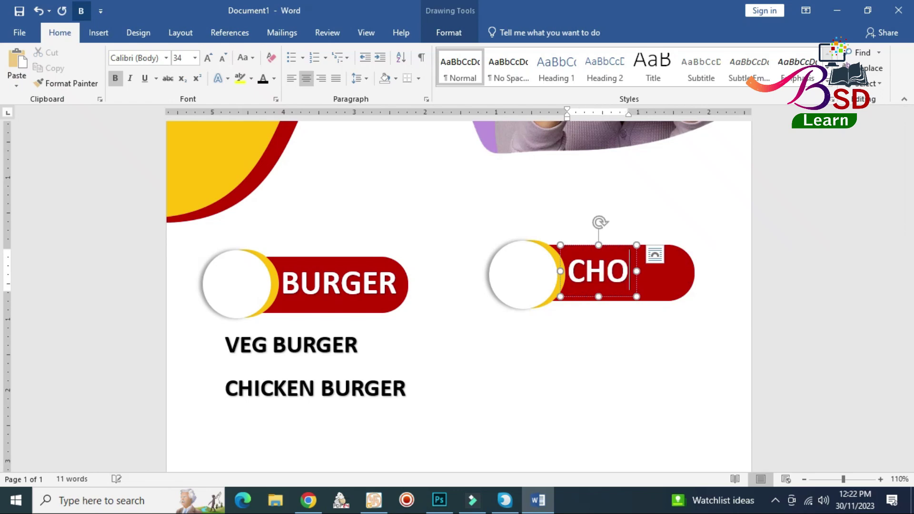
text(WMIN)
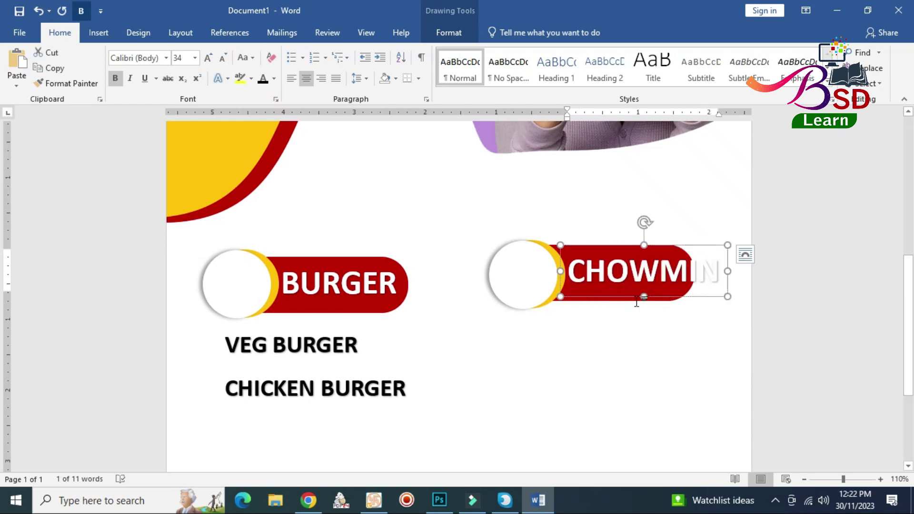
key(ctrl+Home)
- Widen the red bar to fit CHOWMIN and nudge the label slightly right
scroll(636, 302, down, 3)
scroll(637, 302, down, 2)
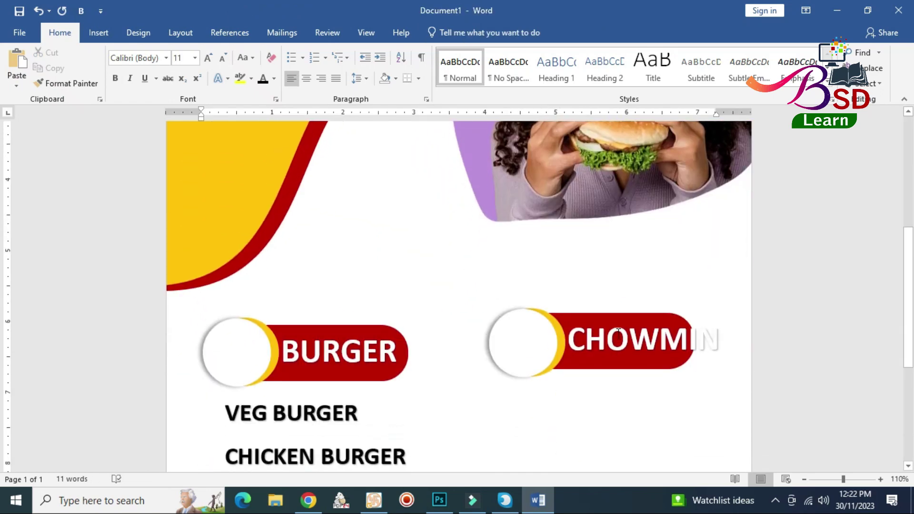
click(575, 367)
drag(698, 343, 739, 340)
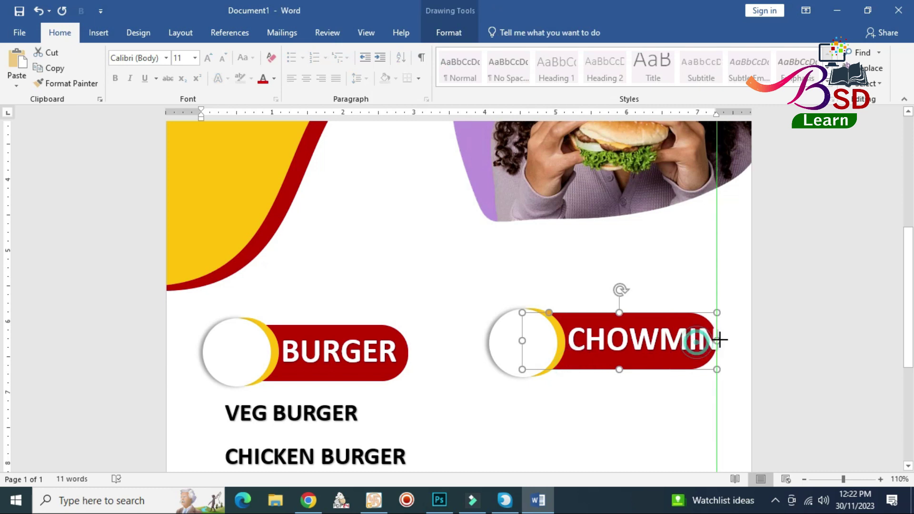
click(625, 338)
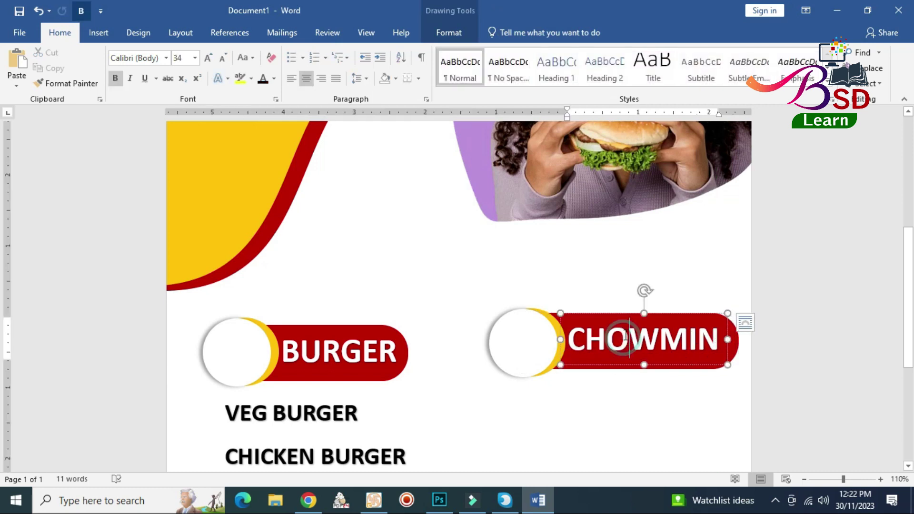
click(588, 316)
key(Right)
key(Right)
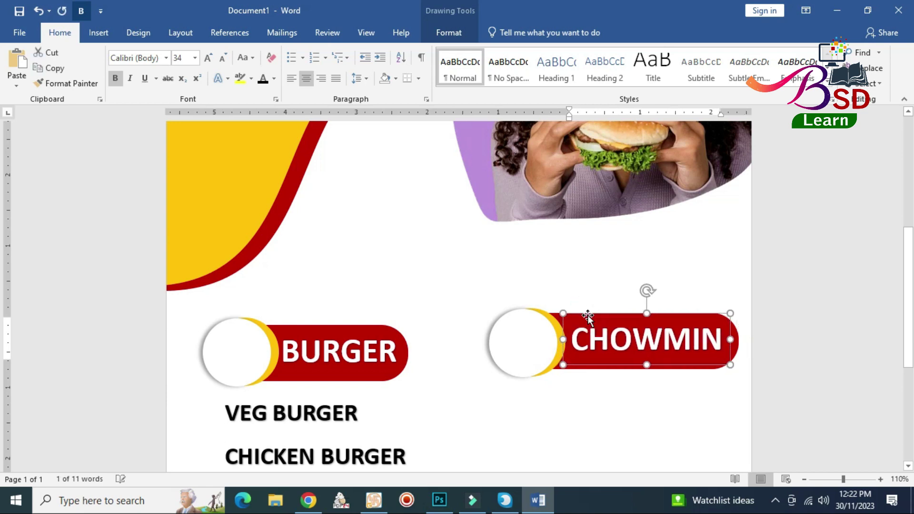
scroll(595, 300, down, 3)
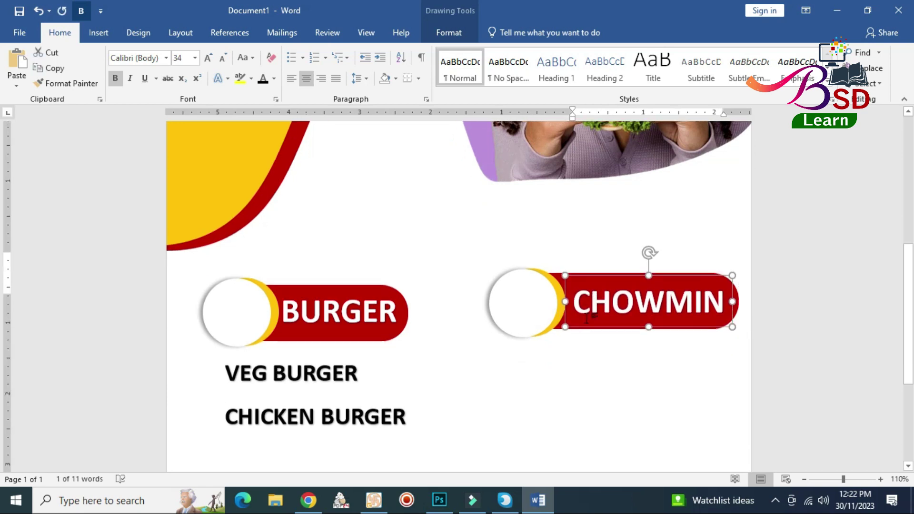
- Copy the CHOWMIN text box below its bar, type VEG, and enlarge it to show CHICKEN
click(261, 311)
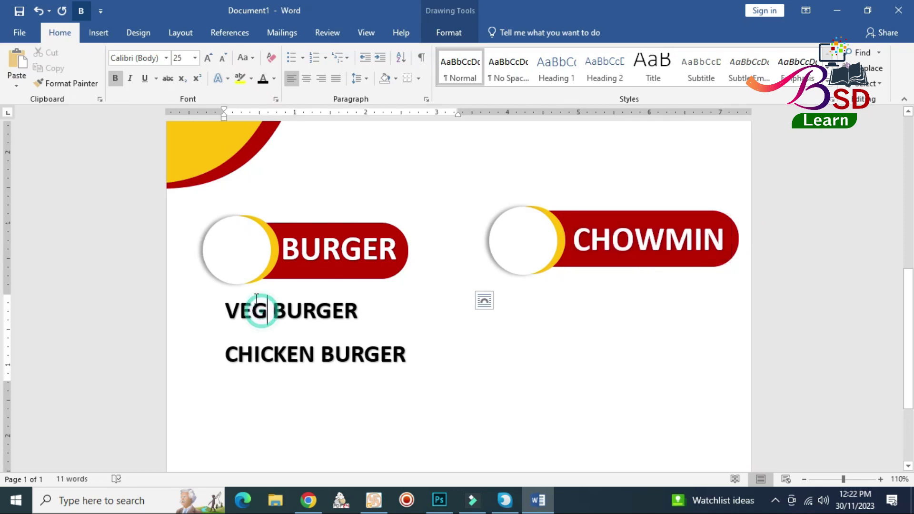
click(276, 355)
click(636, 240)
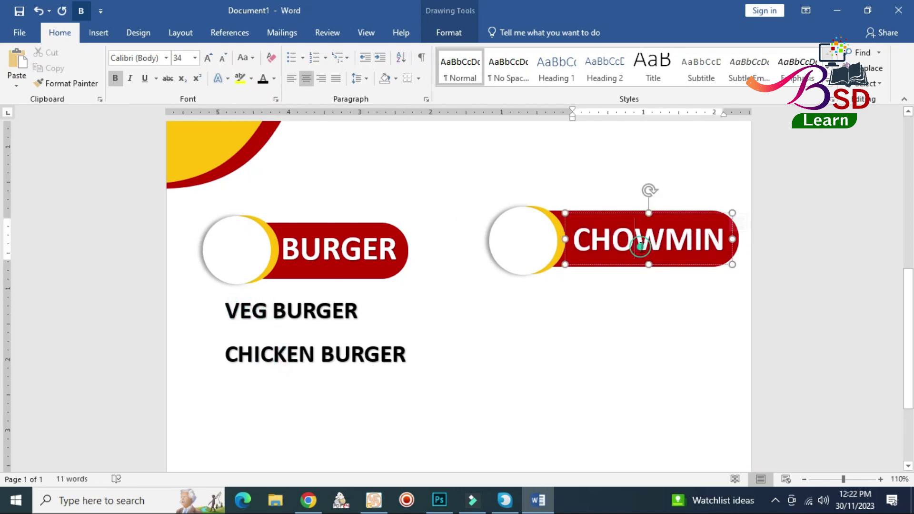
drag(598, 215, 600, 218)
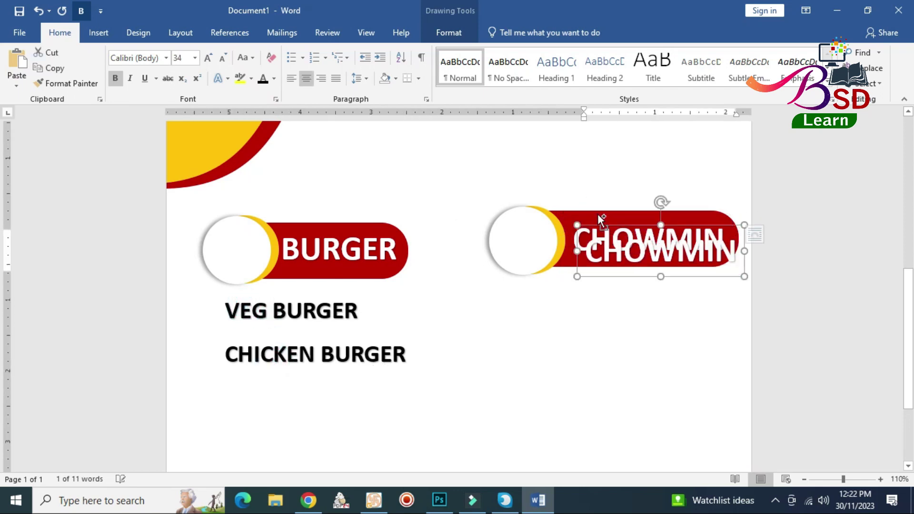
mouse_move(610, 278)
mouse_down()
mouse_move(536, 336)
mouse_move(574, 320)
mouse_move(565, 324)
mouse_up()
drag(545, 293, 683, 293)
text(V)
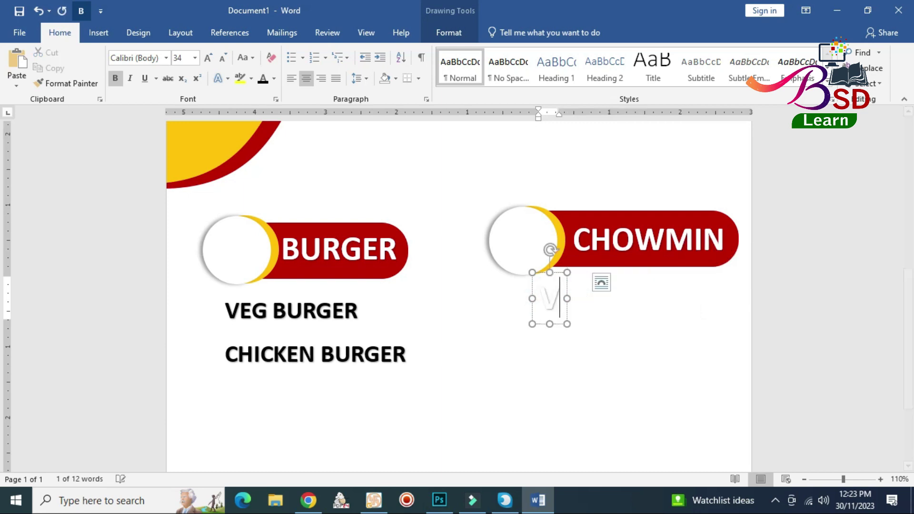
text(EG)
drag(605, 298, 669, 299)
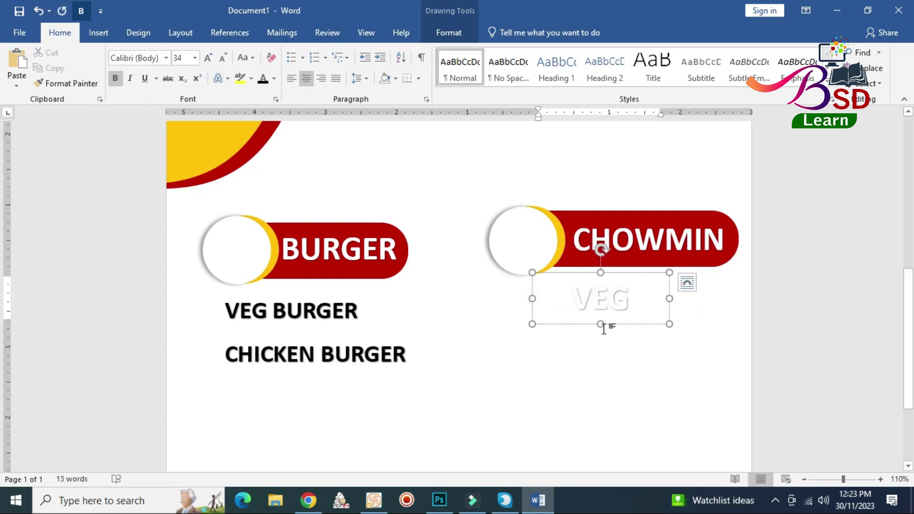
drag(601, 324, 601, 403)
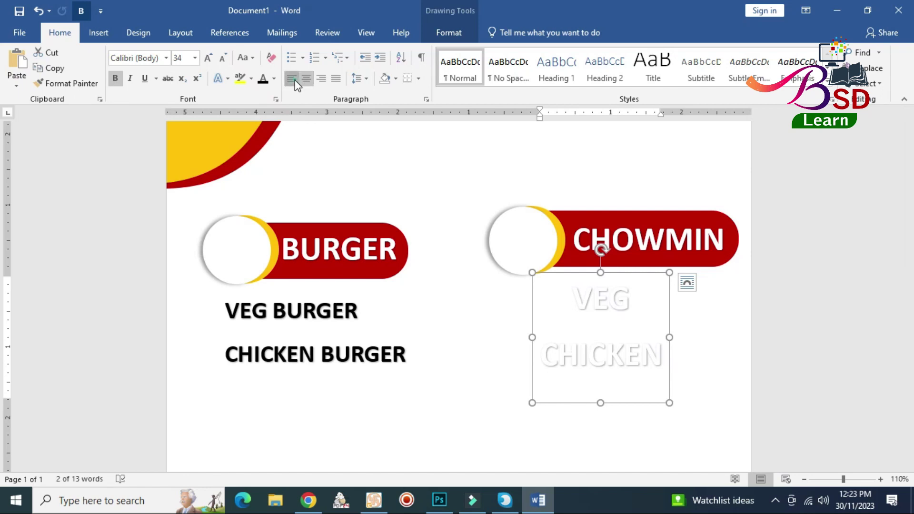
- Make the VEG and CHICKEN list black, size 25, shorten its box, and lower it slightly
click(262, 79)
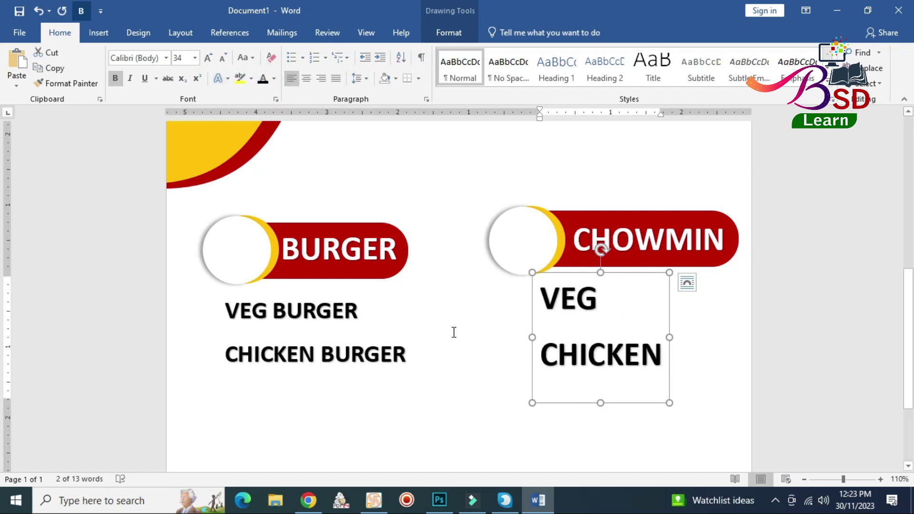
click(334, 312)
click(546, 298)
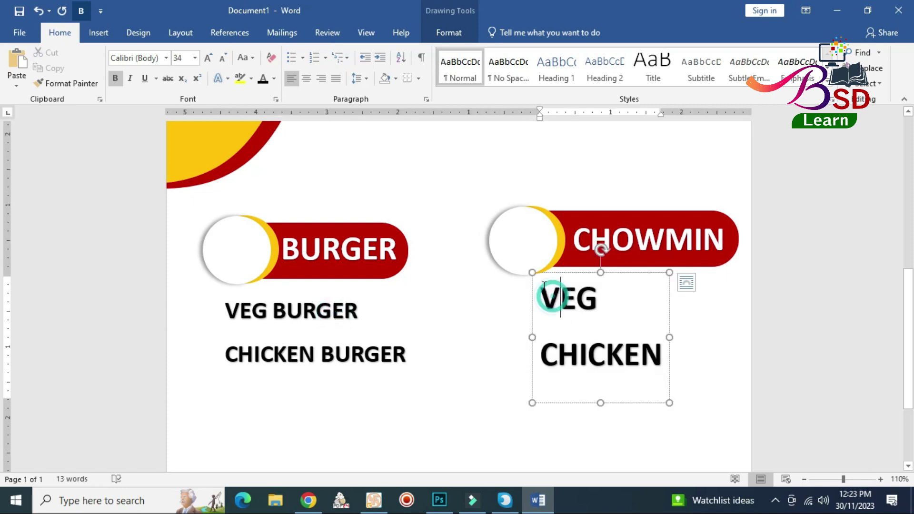
click(550, 273)
click(181, 58)
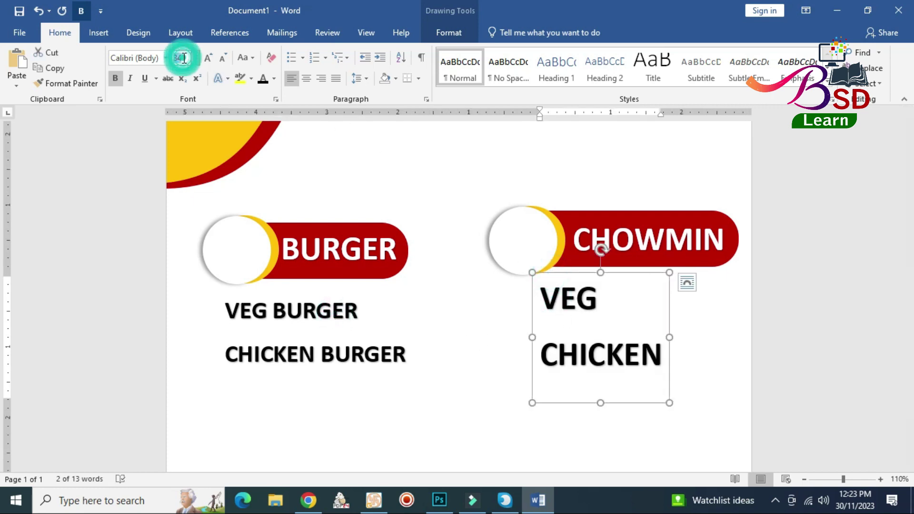
text(25)
key(Return)
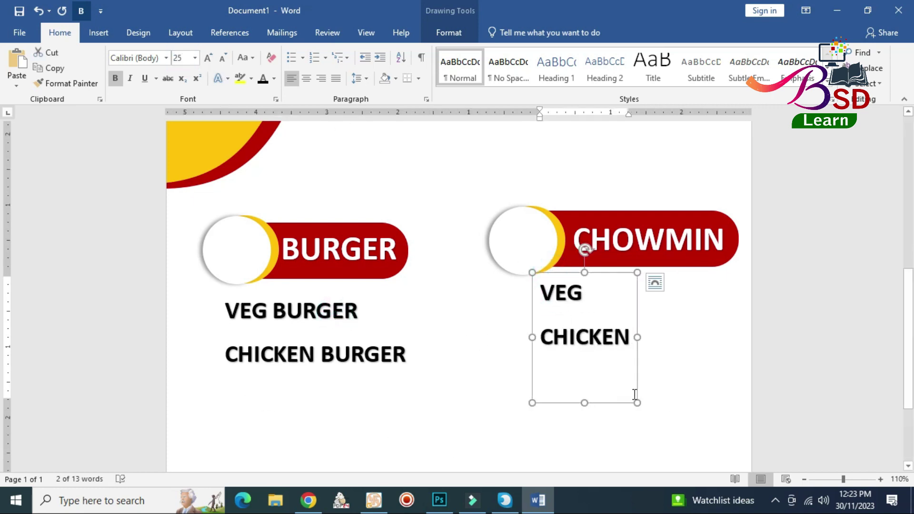
drag(584, 401, 587, 360)
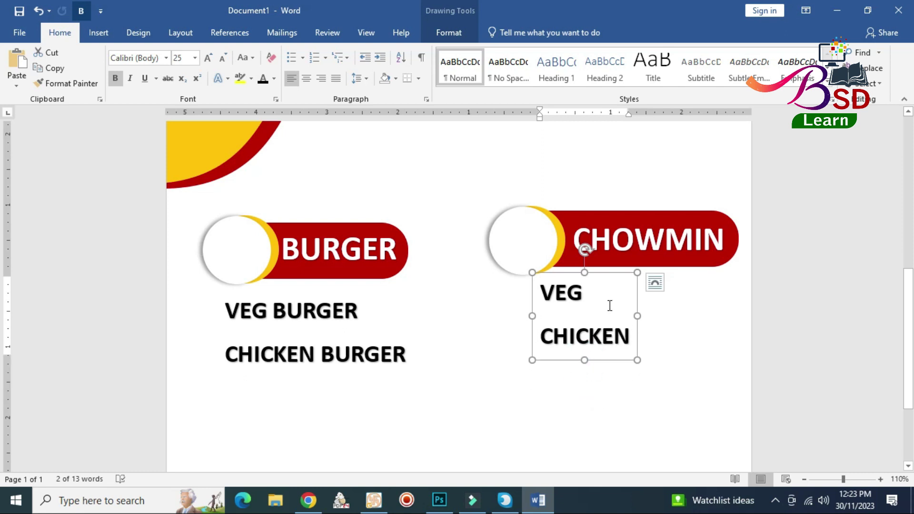
drag(598, 273, 605, 284)
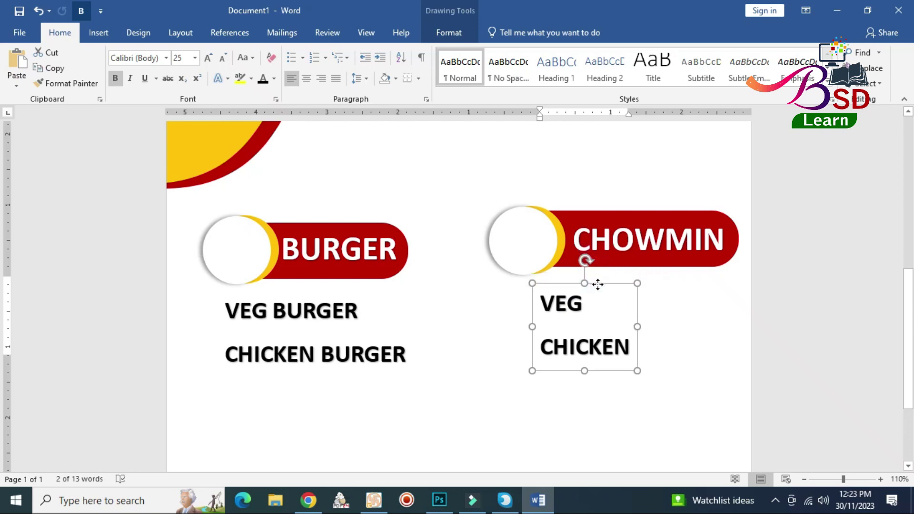
click(612, 266)
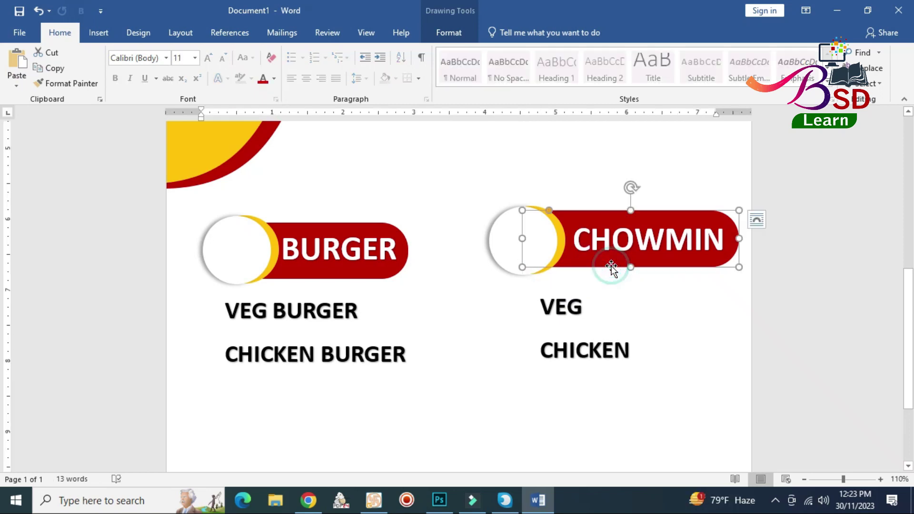
- Nudge the CHOWMIN circle and bar down two steps to align with BURGER
shift+click(518, 264)
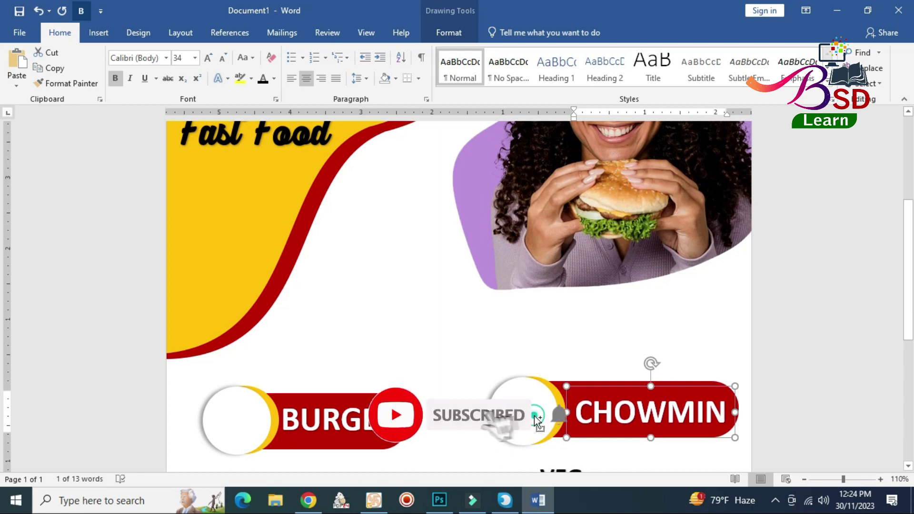
shift+click(537, 420)
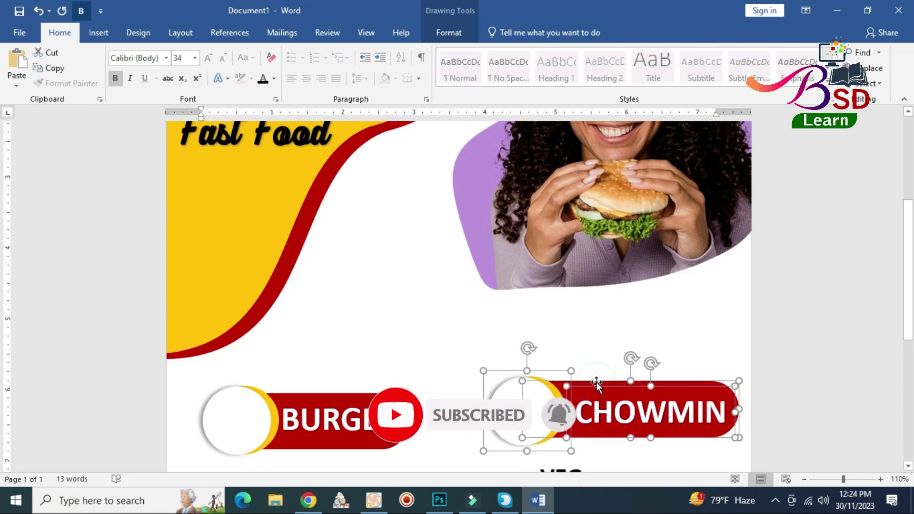
scroll(597, 381, down, 3)
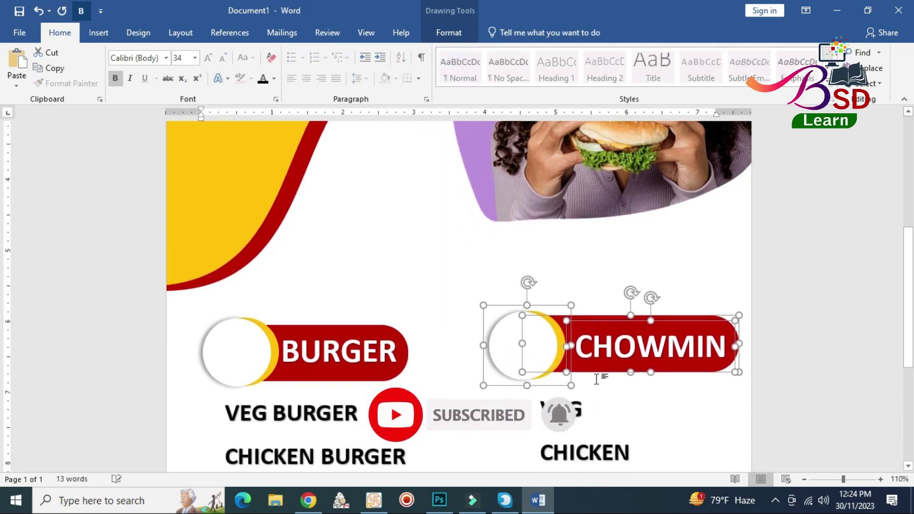
key(Down)
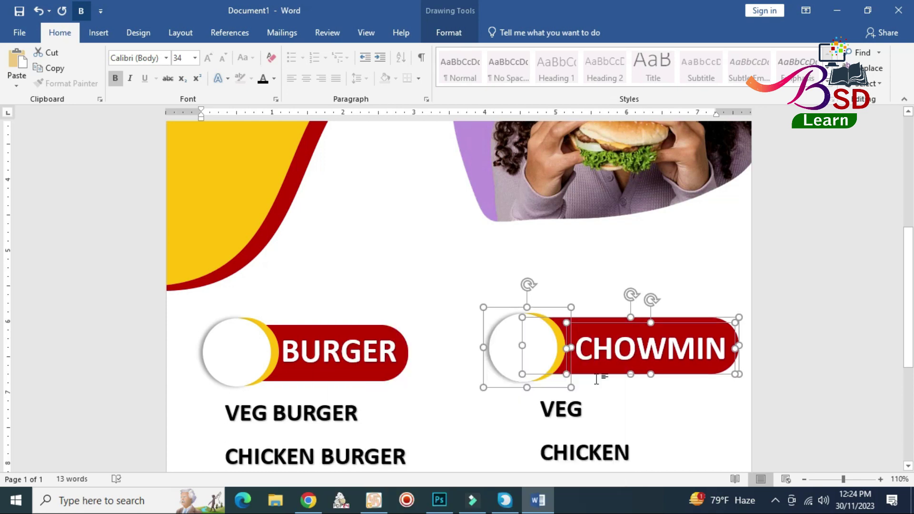
key(Down)
- Select the BURGER label's circle and red bar together
click(597, 346)
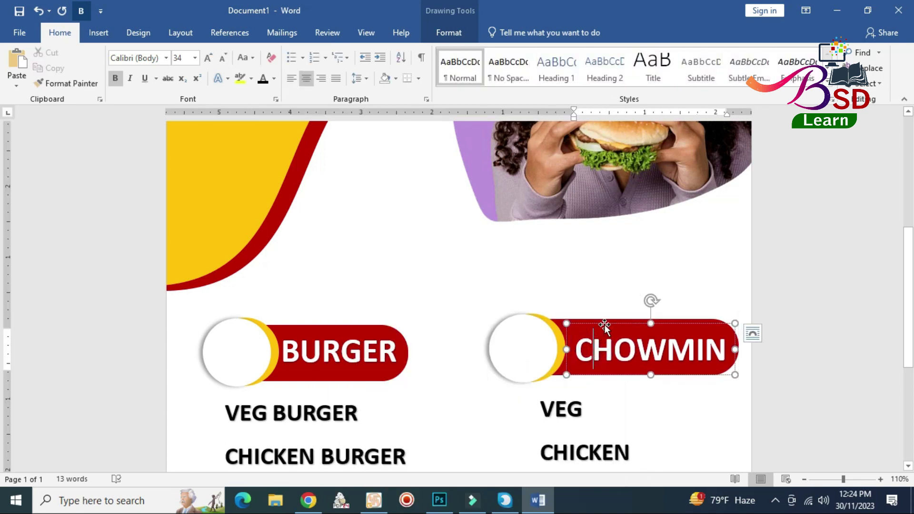
click(603, 322)
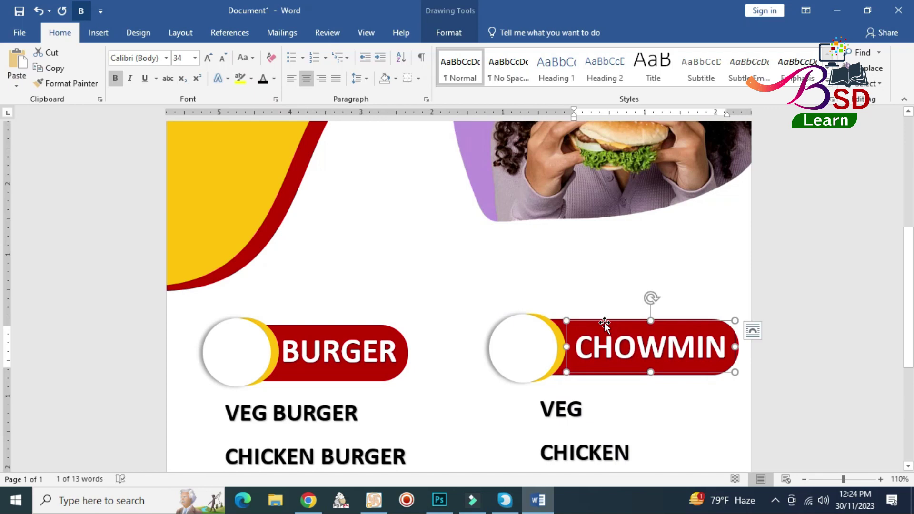
scroll(463, 413, down, 2)
scroll(541, 384, down, 1)
scroll(517, 313, down, 1)
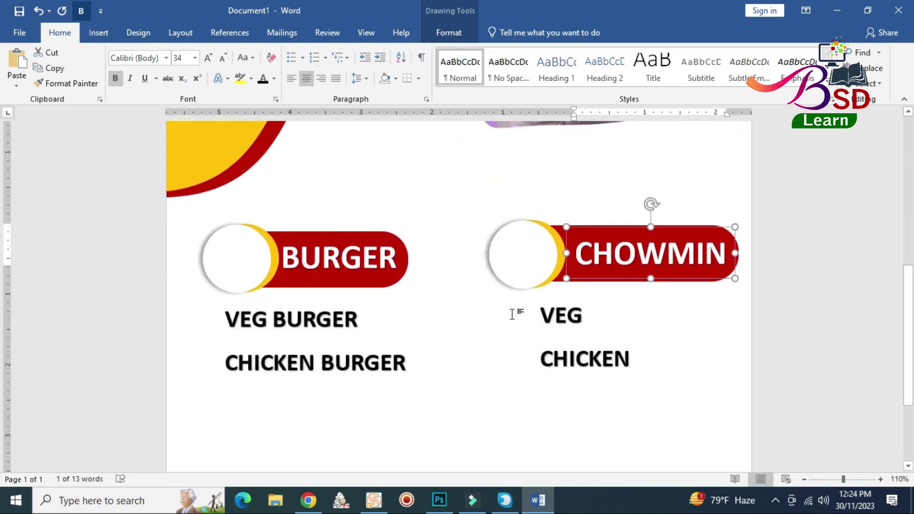
click(247, 280)
ctrl+click(296, 272)
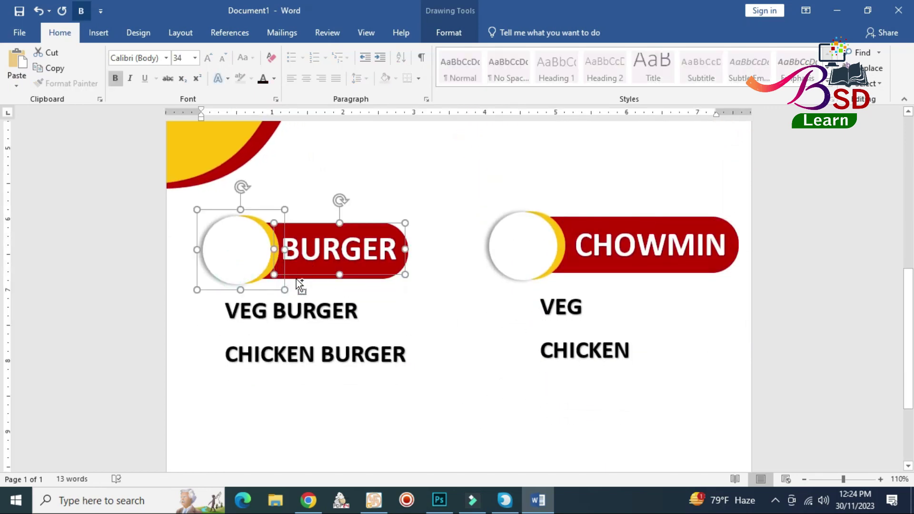
- Copy and paste the BURGER badge shapes
ctrl+click(296, 279)
right_click(296, 279)
click(332, 90)
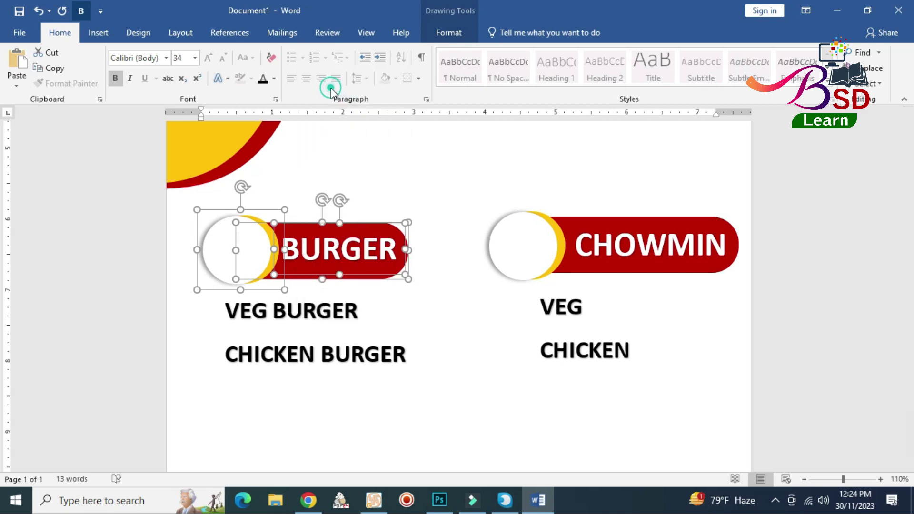
click(52, 68)
click(17, 62)
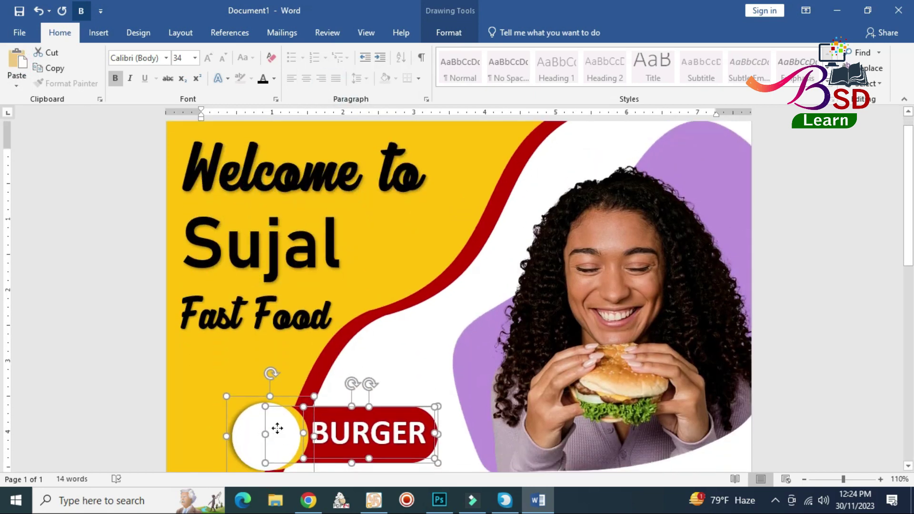
- Move the badge copy below the burger items, aligned with the left margin
drag(259, 256, 268, 364)
scroll(294, 187, down, 3)
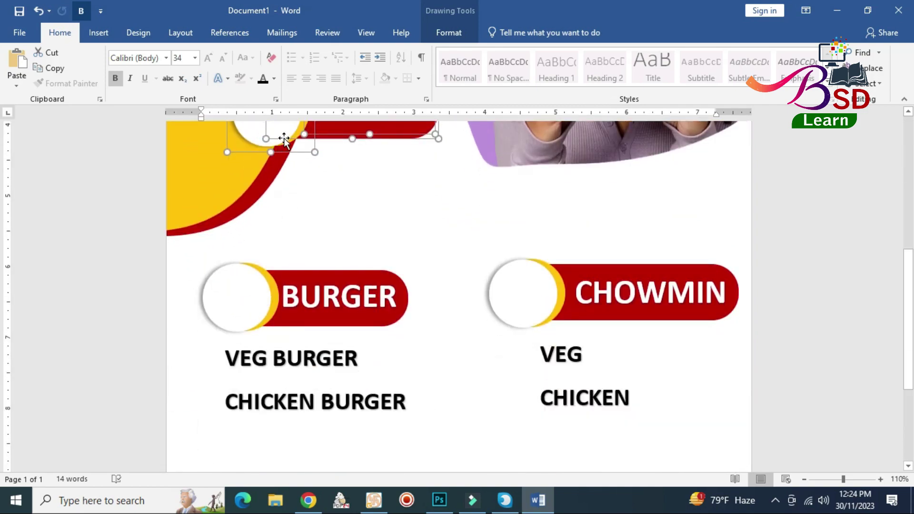
mouse_move(284, 139)
mouse_down()
mouse_move(311, 468)
mouse_move(286, 466)
mouse_up()
key(ctrl+z)
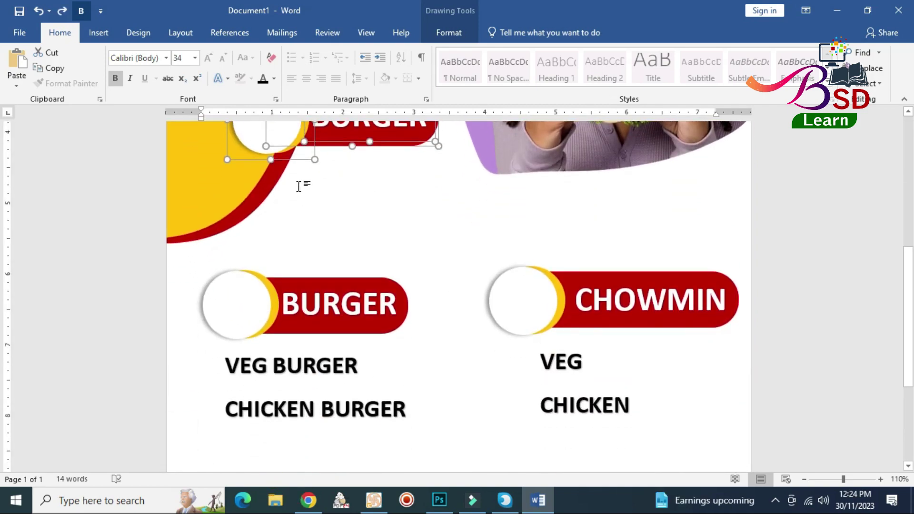
drag(289, 142, 431, 455)
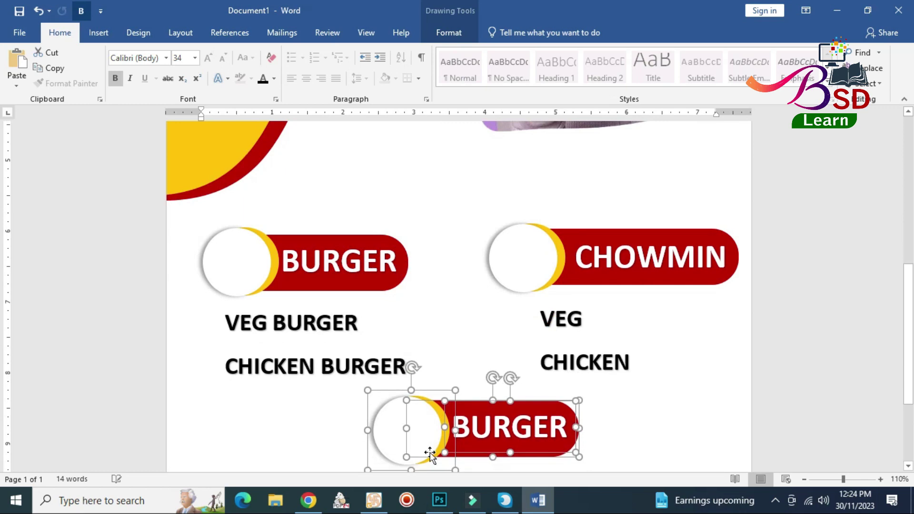
scroll(419, 419, down, 3)
scroll(417, 406, down, 1)
drag(420, 312, 247, 307)
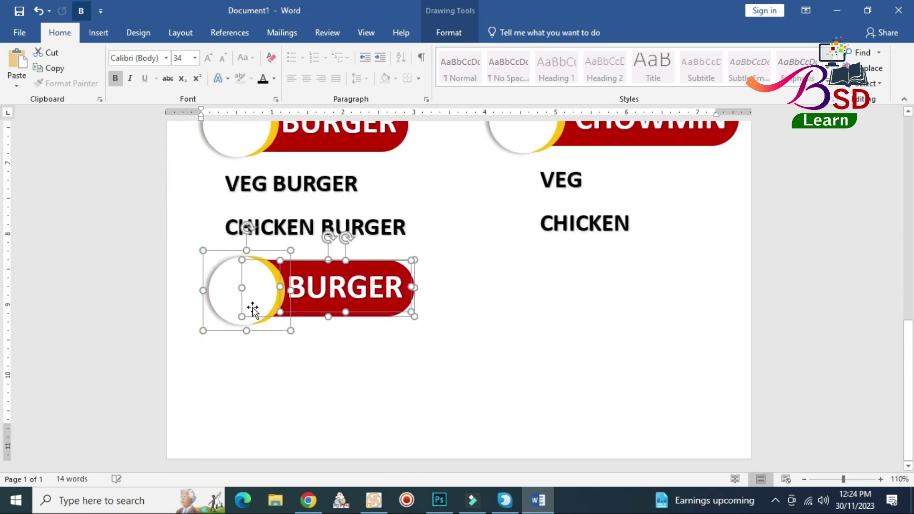
- Relabel the badge copy 'ROLL' and nudge the text to center it on the bar
click(328, 288)
drag(310, 285, 395, 293)
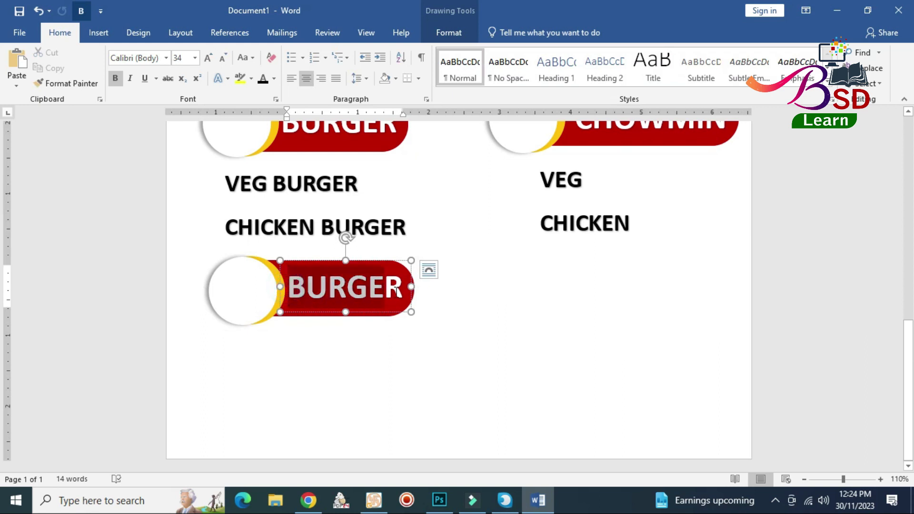
text(ROLL)
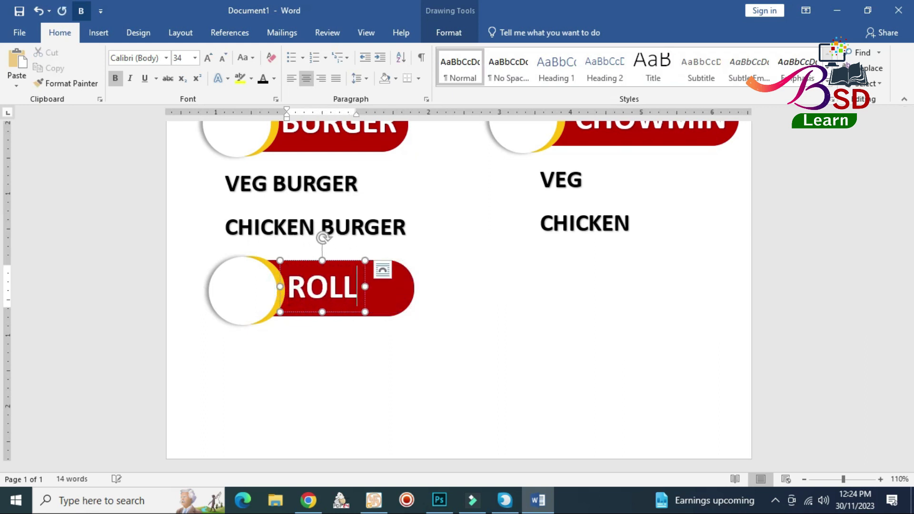
click(350, 261)
key(Right)
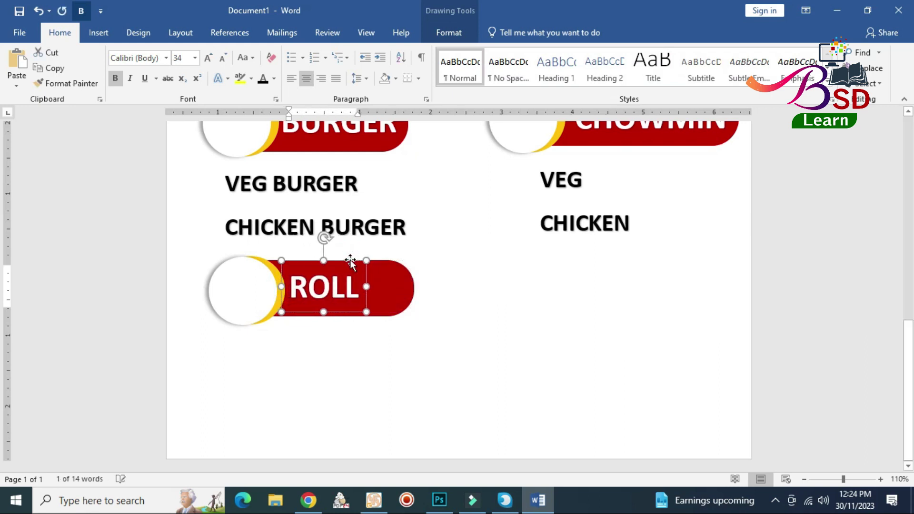
key(Right)
key(Right)
key(Right)
key(Right)
key(Left)
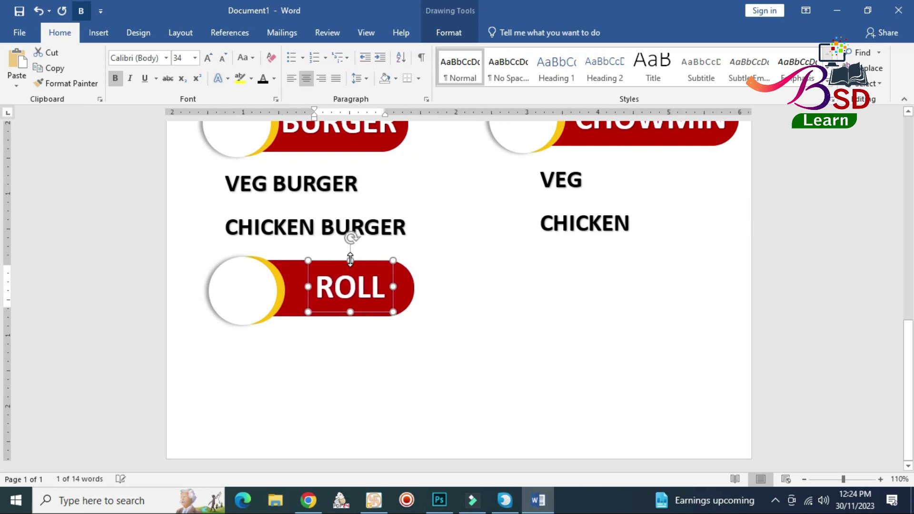
- Nudge the ROLL label, then copy the VEG/CHICKEN list box below the ROLL badge
key(Left)
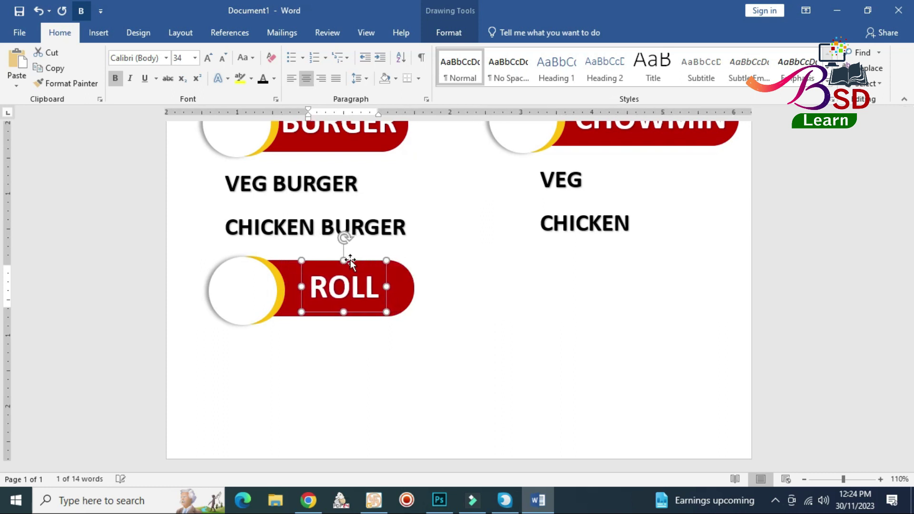
key(ctrl+Left)
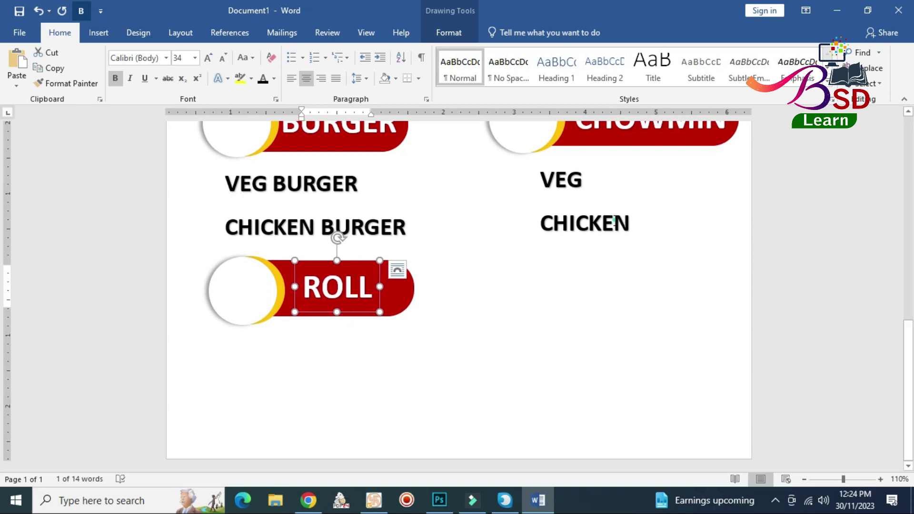
click(614, 221)
click(573, 162)
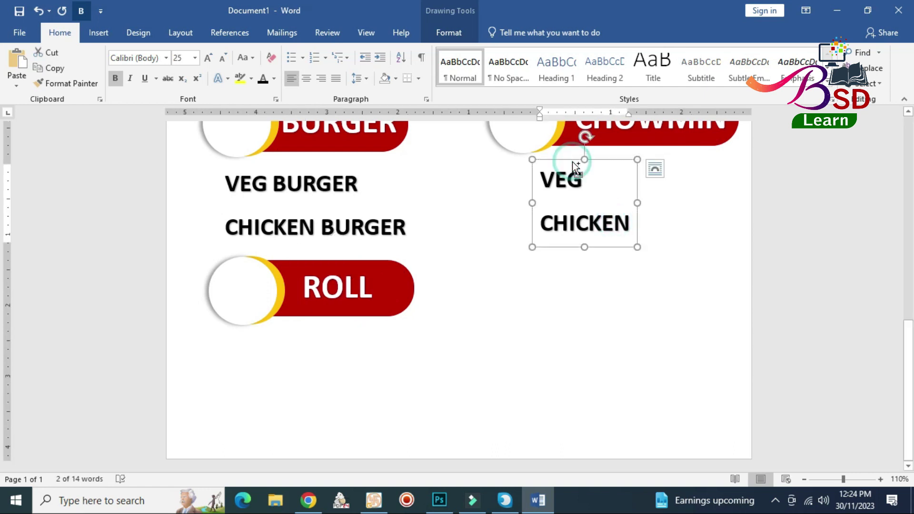
drag(572, 162, 585, 174)
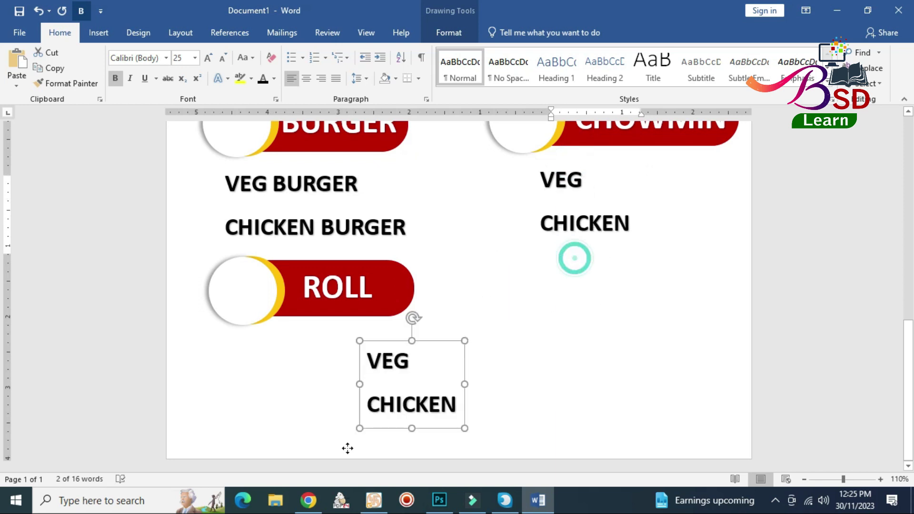
mouse_move(576, 262)
mouse_down()
mouse_move(256, 442)
mouse_move(284, 429)
mouse_move(296, 451)
mouse_up()
click(296, 427)
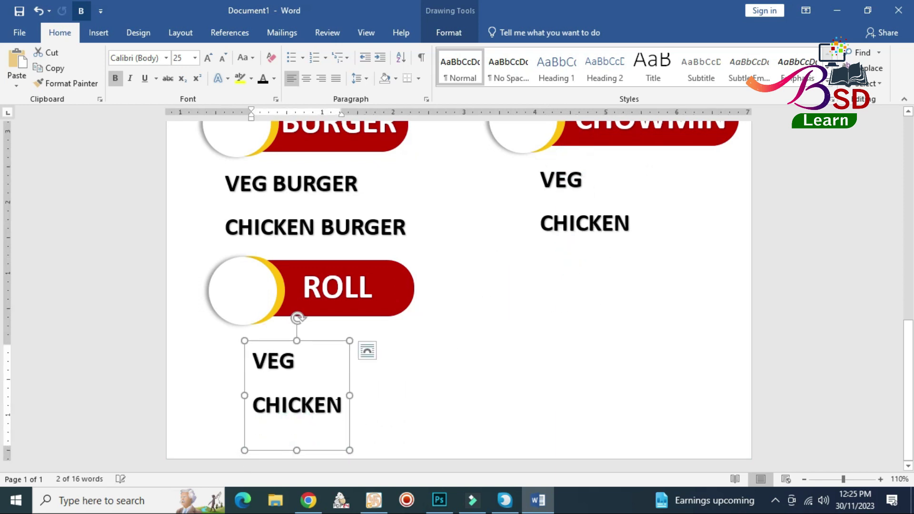
click(342, 402)
- Add EGG on a new line and enlarge the list box directly under ROLL
key(Return)
text(EGG)
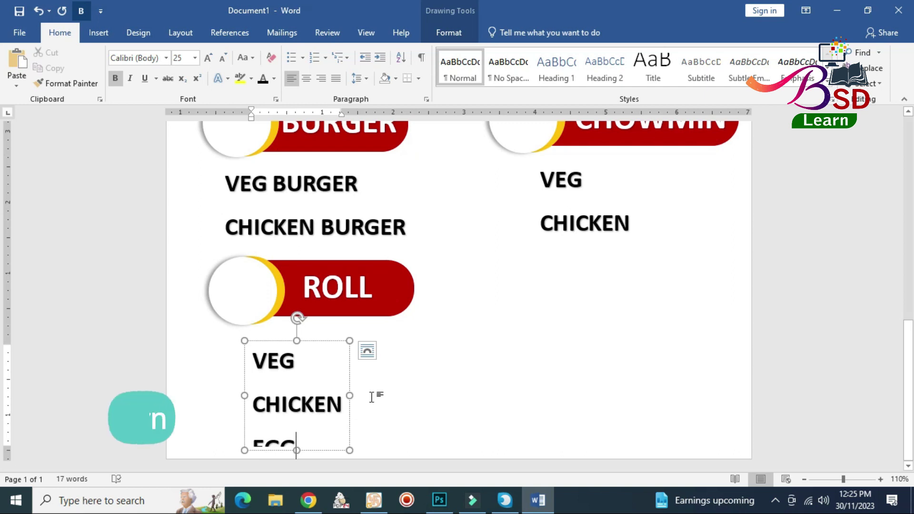
drag(297, 450, 297, 456)
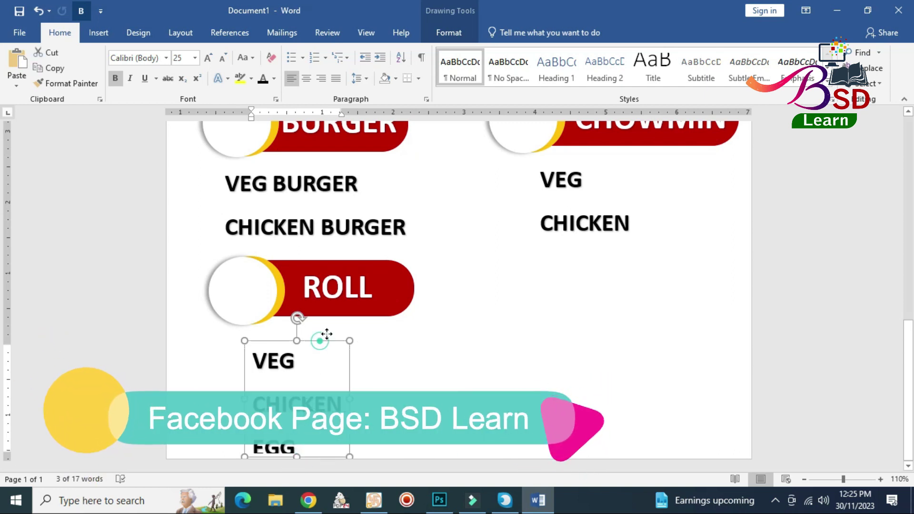
mouse_move(320, 342)
mouse_down()
mouse_move(338, 322)
mouse_move(313, 324)
mouse_up()
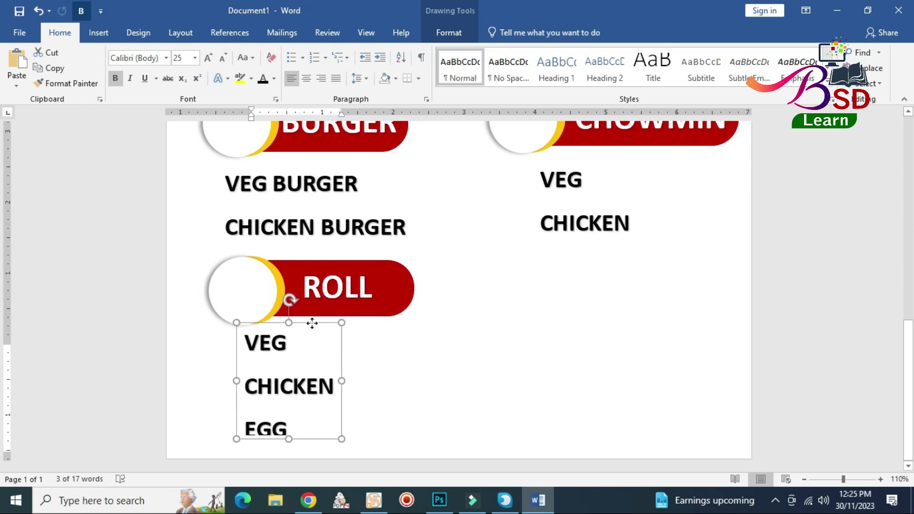
drag(288, 439, 289, 447)
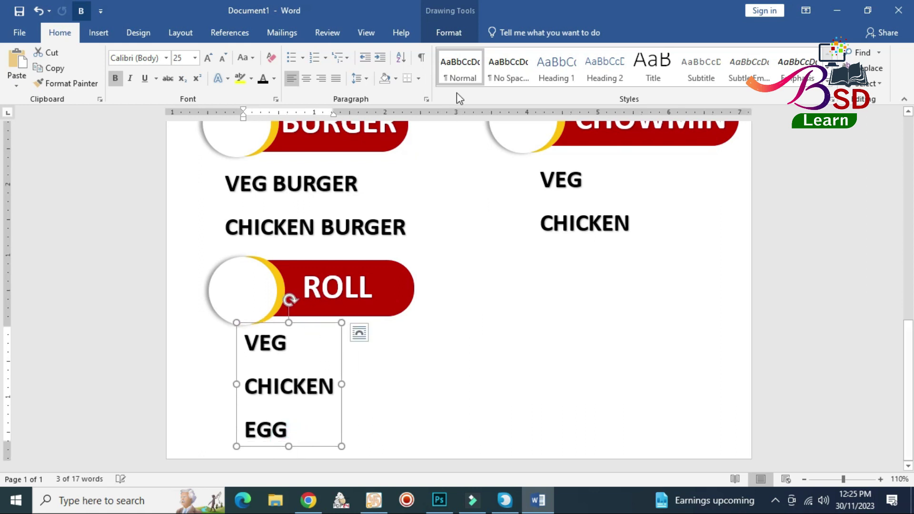
- Set the list to 1.0 line spacing, remove space after paragraphs, and shrink the box
click(366, 79)
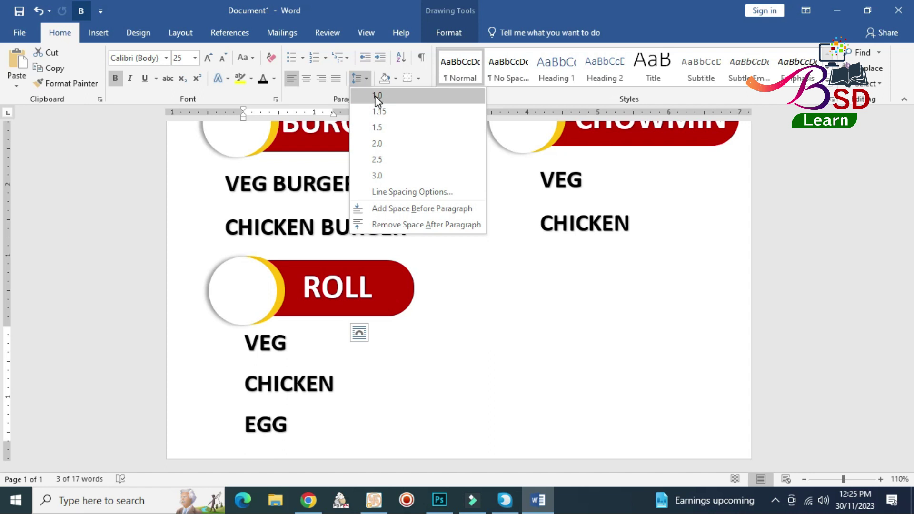
click(378, 98)
click(368, 80)
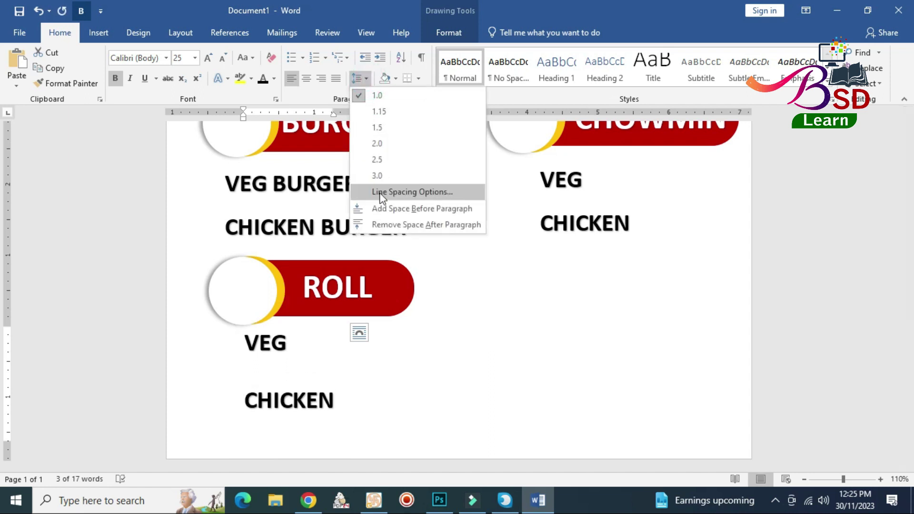
click(384, 219)
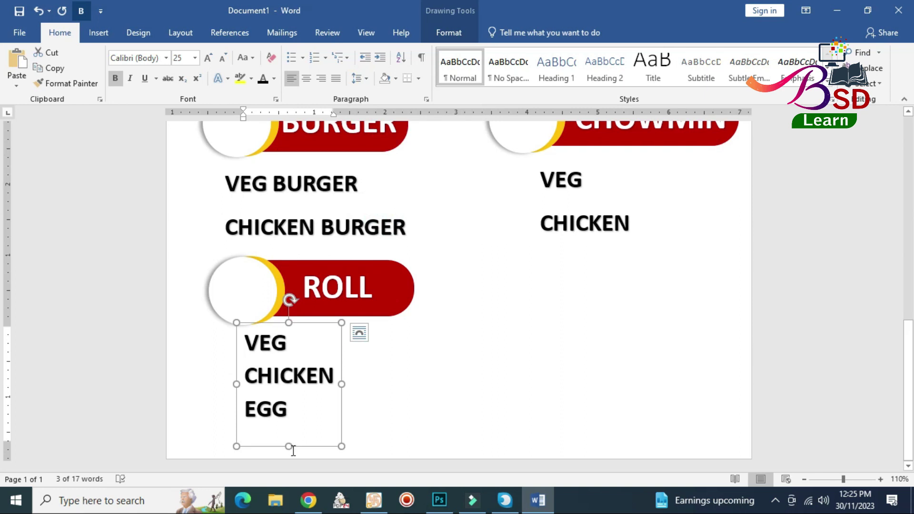
drag(289, 446, 289, 424)
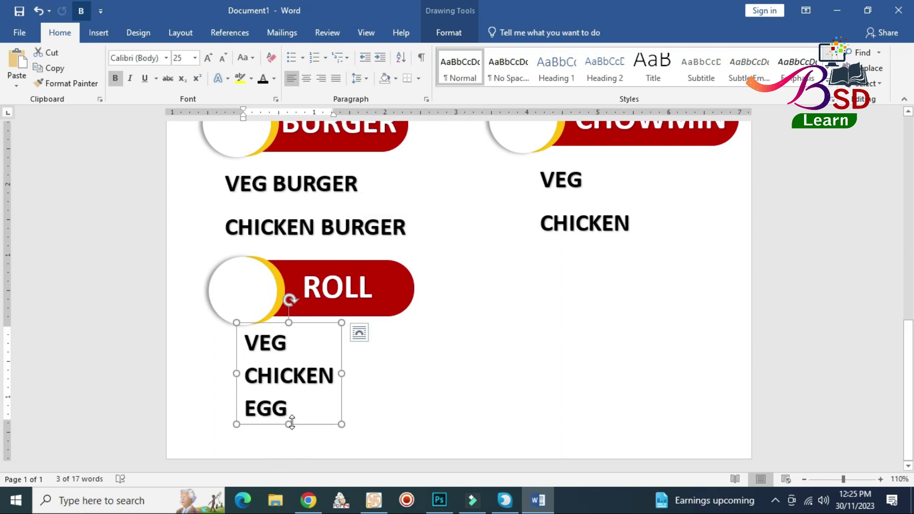
- Copy the white circle and red bar badge into the right column under the CHOWMIN items
click(272, 279)
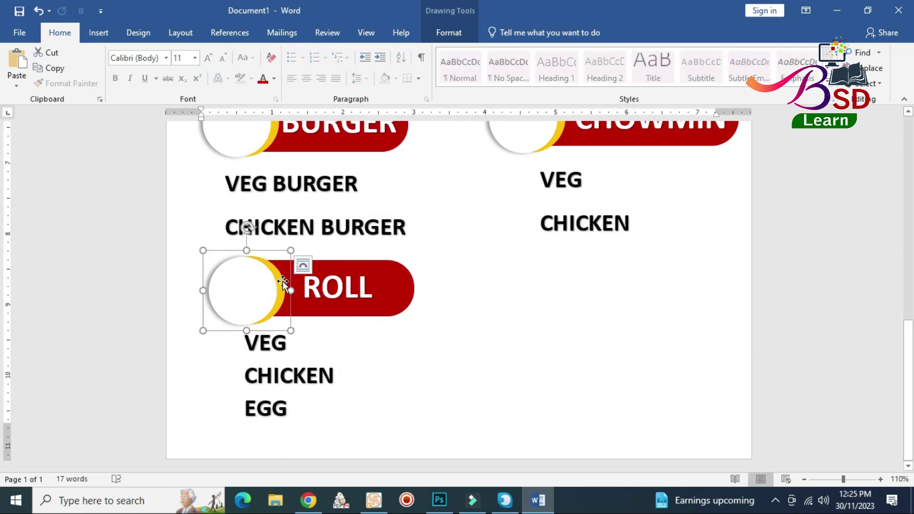
shift+click(319, 316)
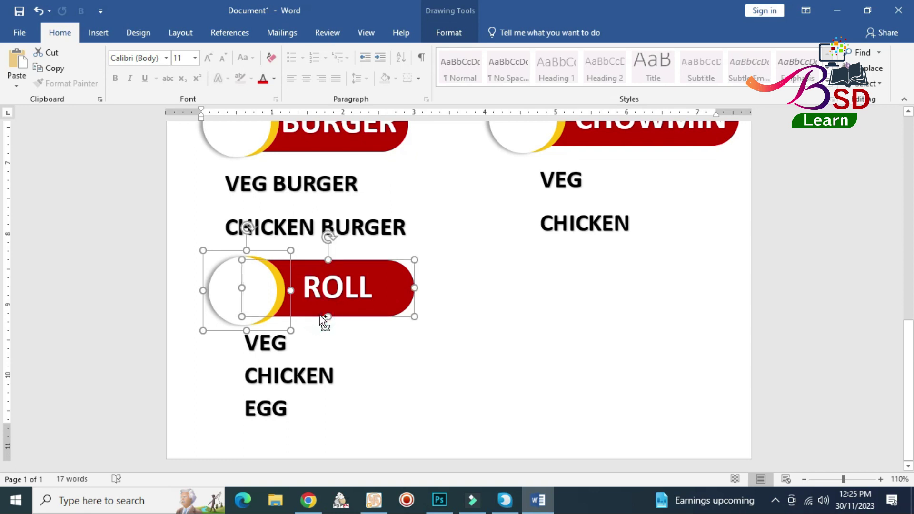
drag(319, 315, 615, 260)
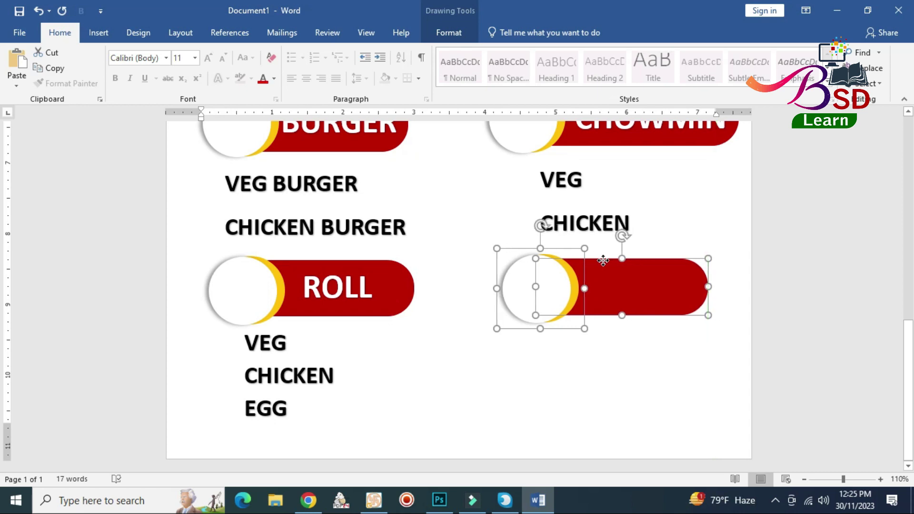
drag(617, 260, 619, 264)
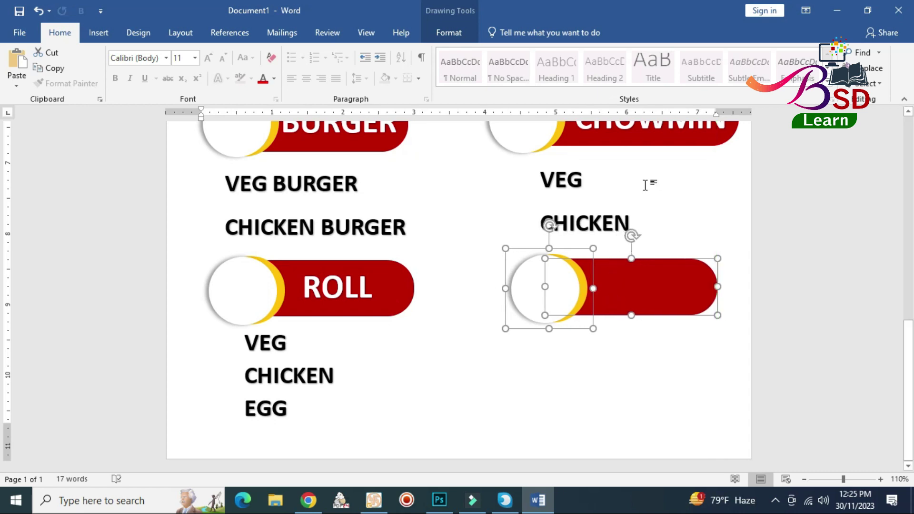
- Copy the ROLL label onto the new badge, retype it as RICE, and center it
click(346, 294)
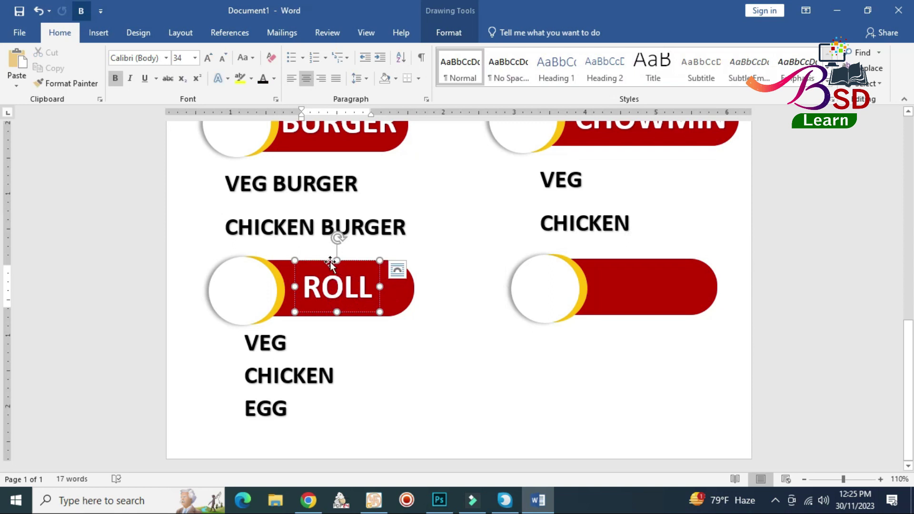
drag(327, 262, 336, 268)
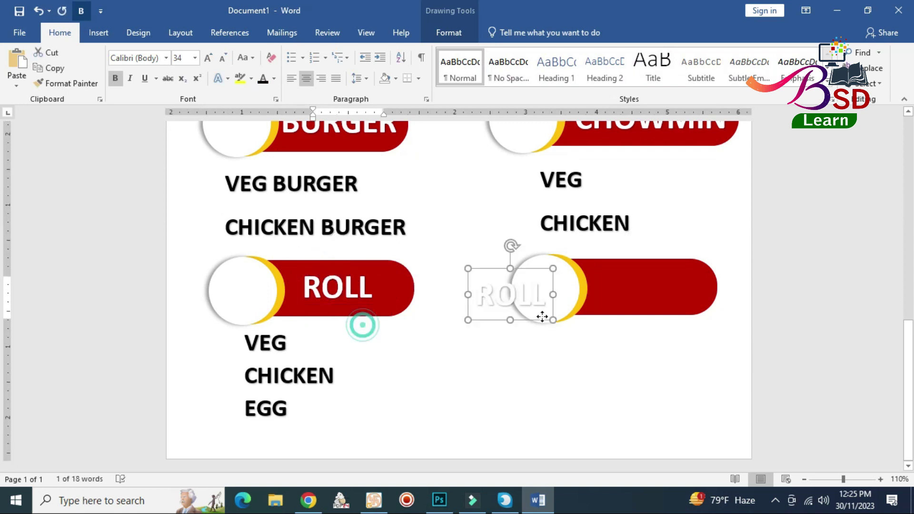
drag(361, 327, 640, 316)
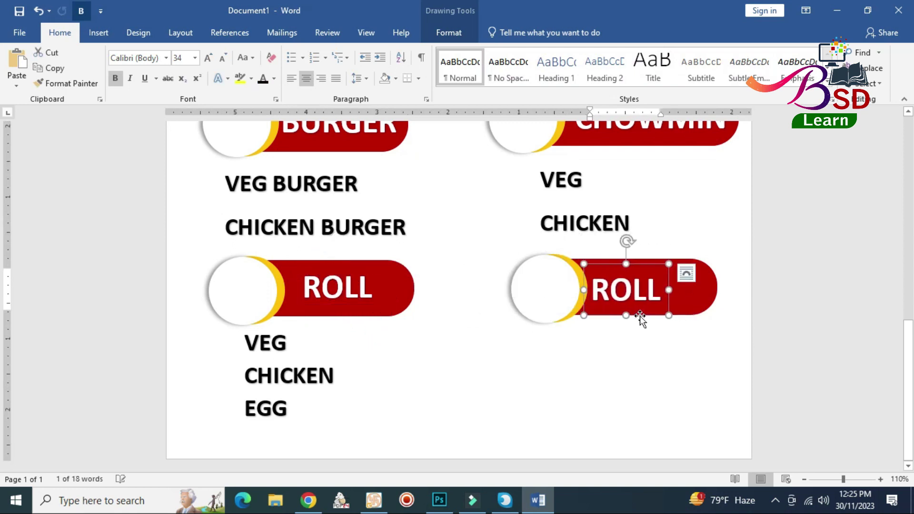
drag(592, 289, 656, 296)
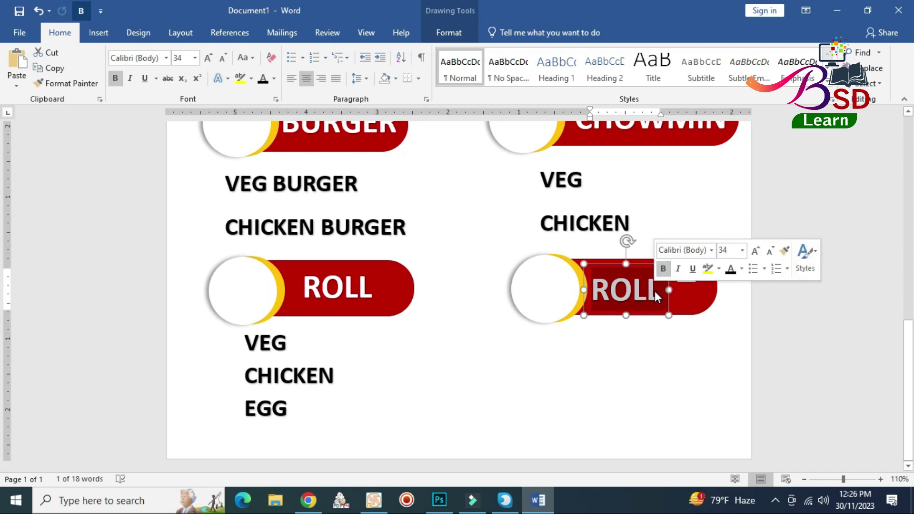
key(Delete)
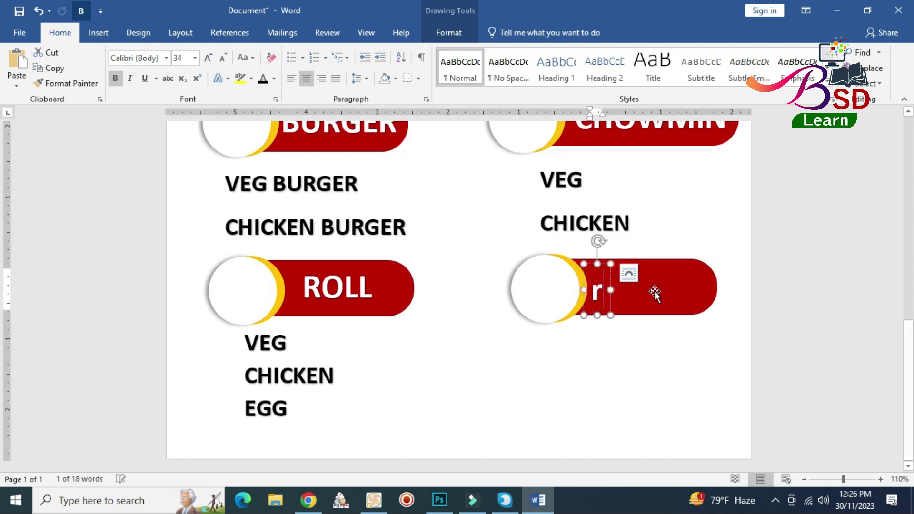
text(R)
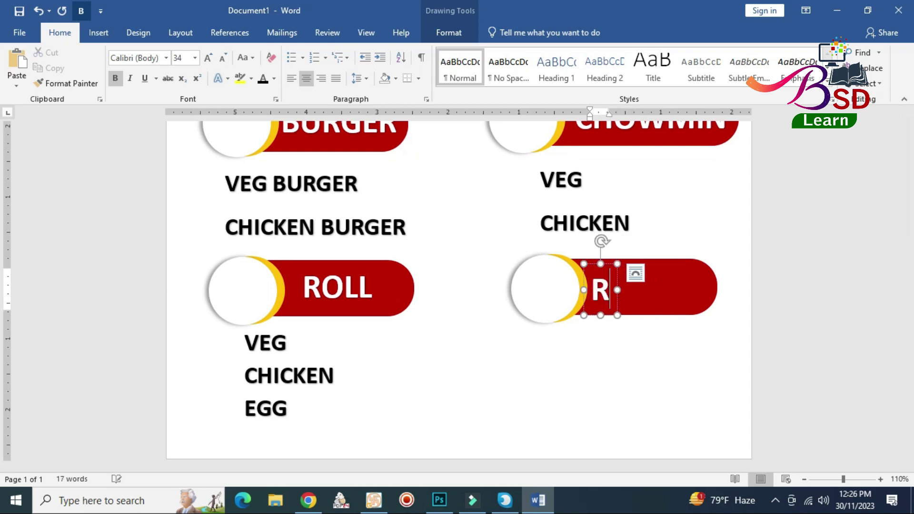
text(ICE)
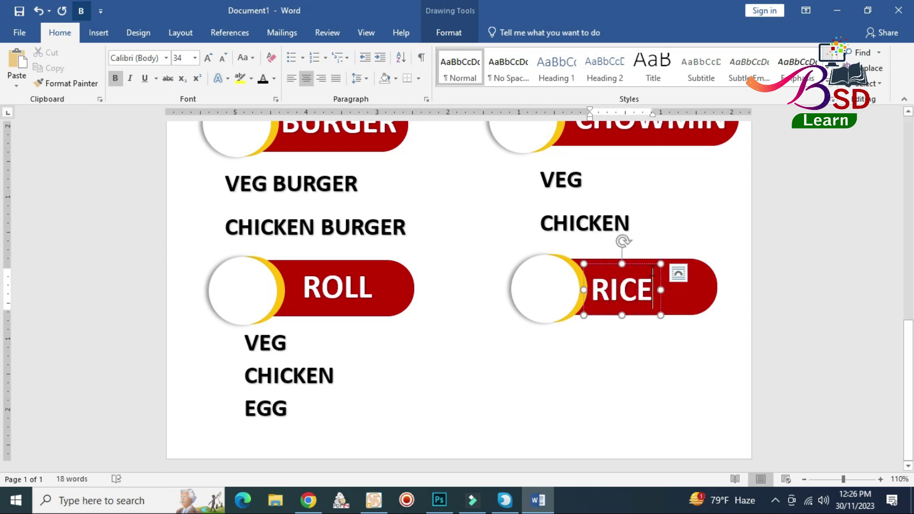
drag(648, 265, 659, 261)
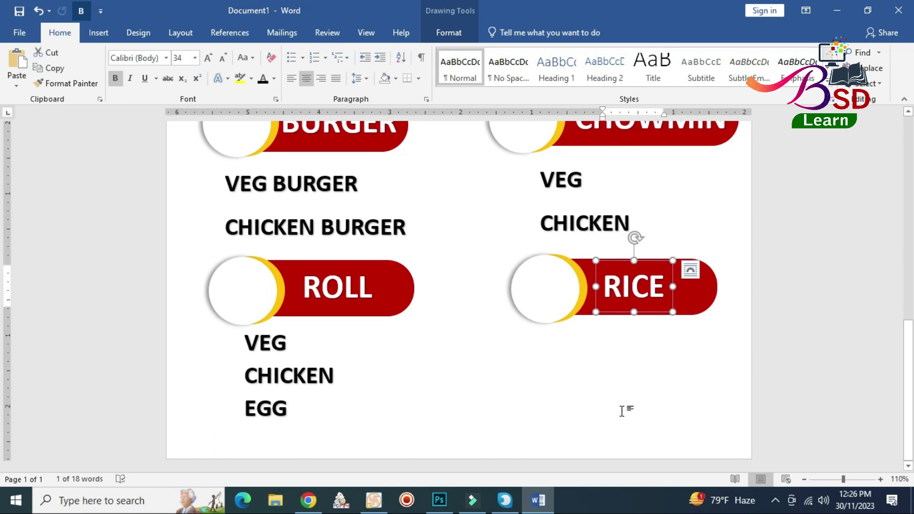
click(241, 369)
click(262, 342)
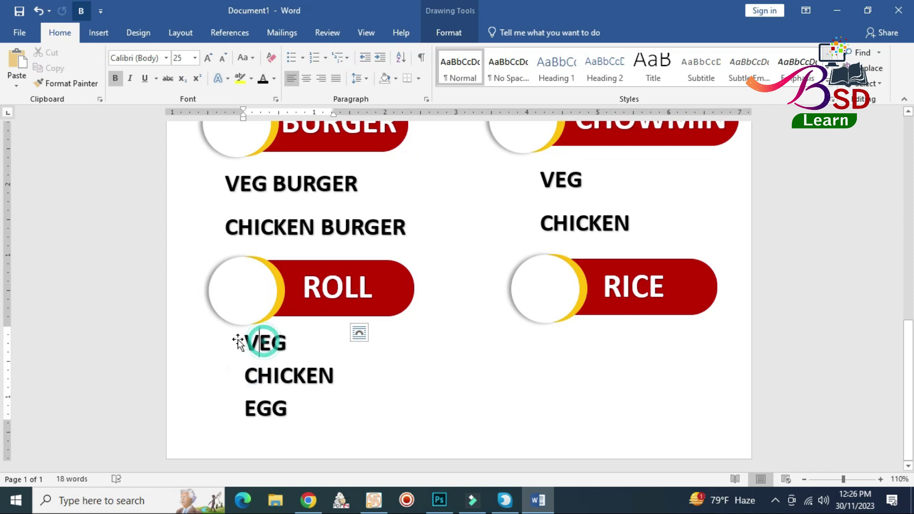
- Duplicate the VEG, CHICKEN, EGG text box from under ROLL to sit under RICE
click(287, 416)
click(342, 372)
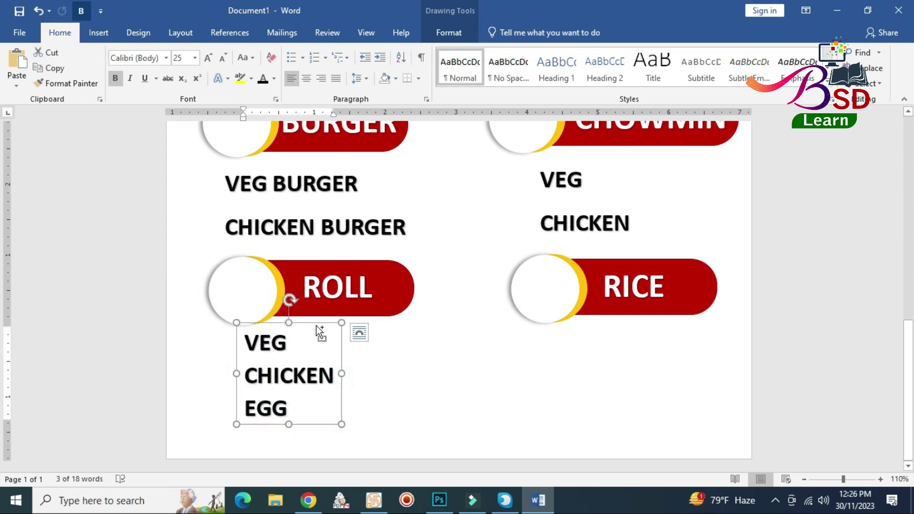
mouse_move(316, 325)
mouse_down()
mouse_move(328, 337)
mouse_move(637, 327)
mouse_up()
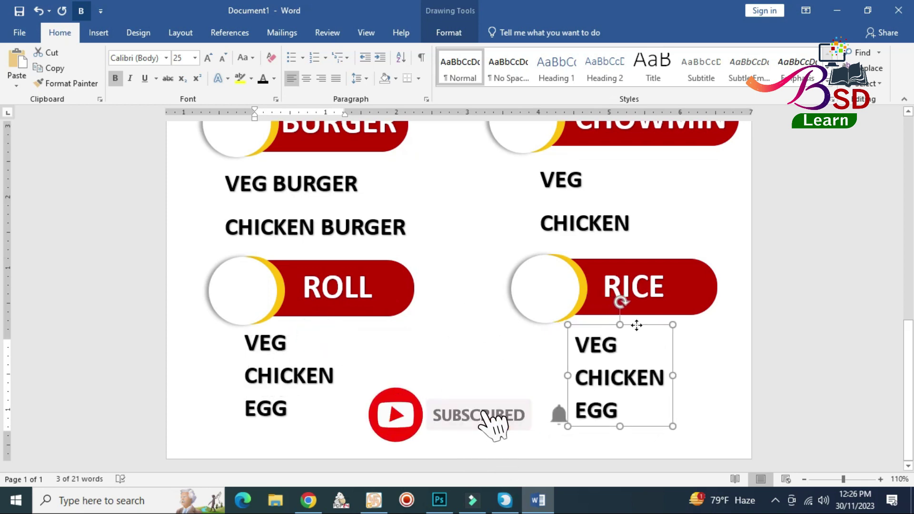
click(827, 328)
scroll(824, 324, down, 4)
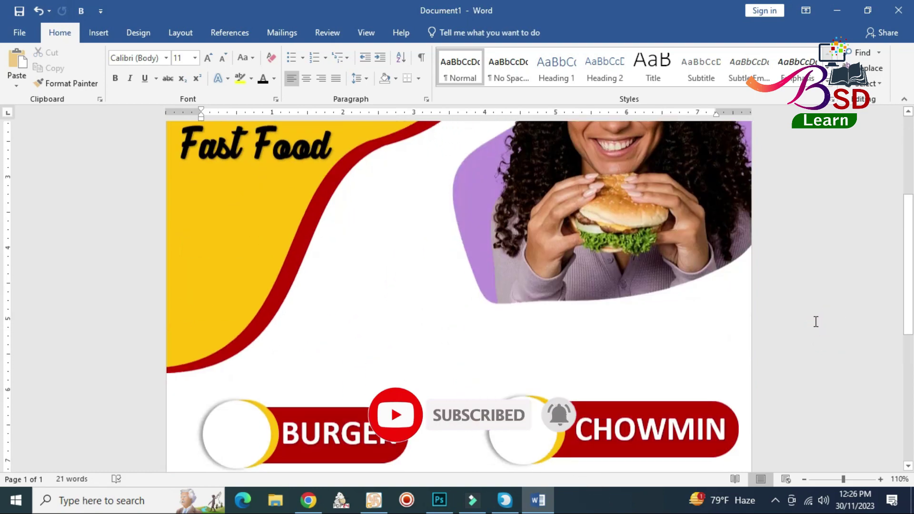
scroll(810, 343, down, 5)
scroll(807, 351, down, 4)
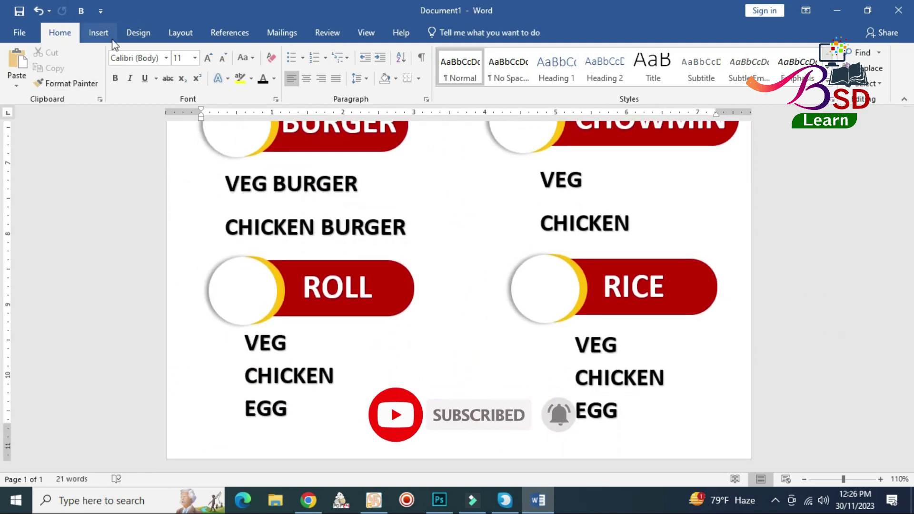
- Draw a rounded rectangle beside VEG BURGER
click(100, 34)
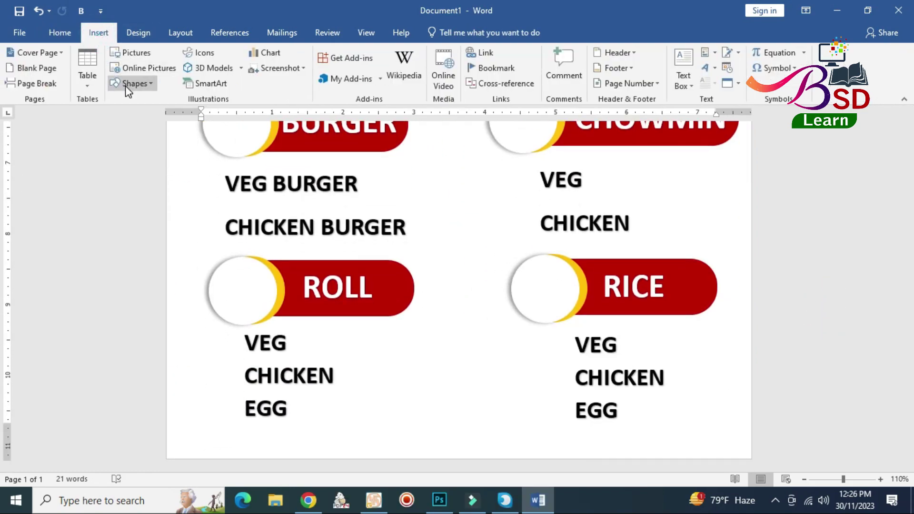
click(129, 85)
click(133, 182)
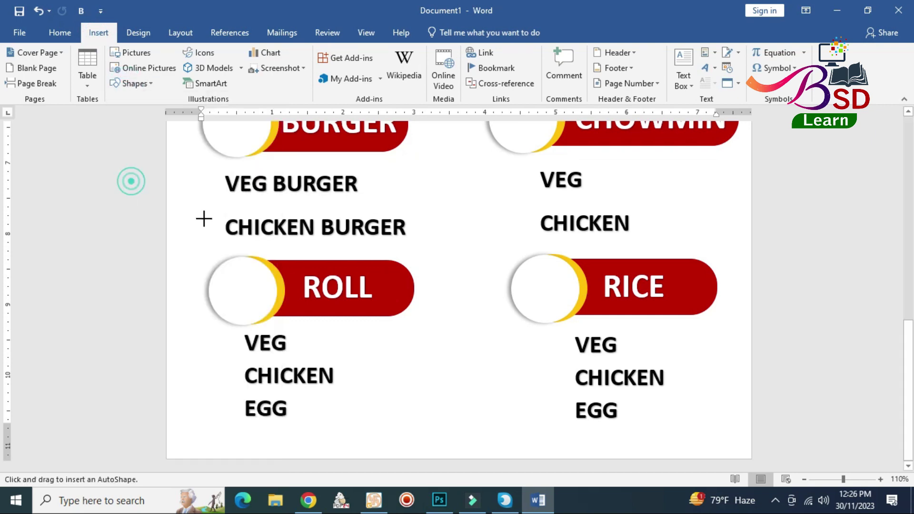
drag(402, 173, 466, 203)
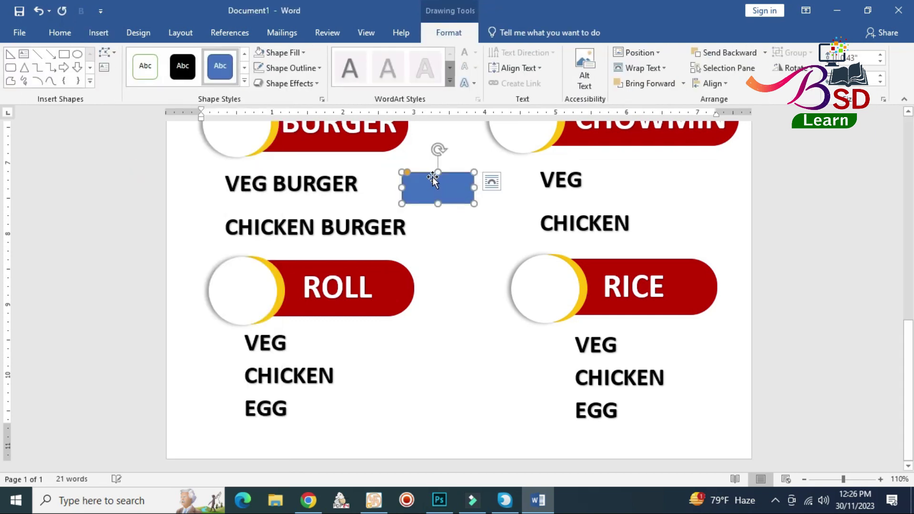
mouse_move(424, 170)
mouse_down()
mouse_move(375, 175)
mouse_move(424, 180)
mouse_up()
- Give the rectangle no outline, a white fill and an outer shadow
click(286, 68)
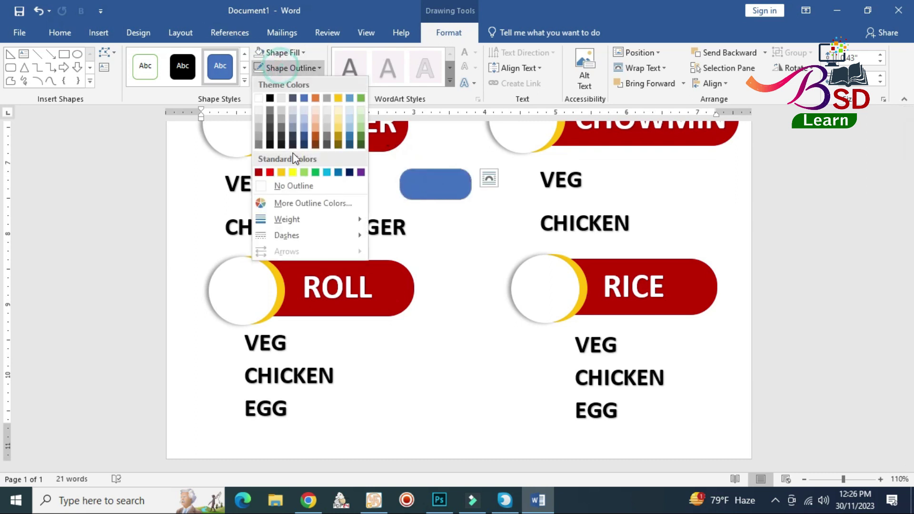
click(293, 185)
click(282, 53)
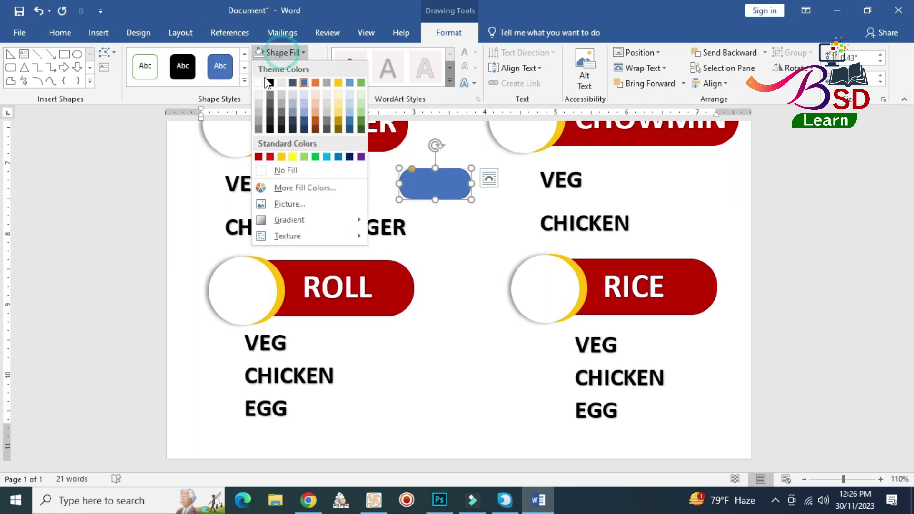
click(259, 82)
click(317, 84)
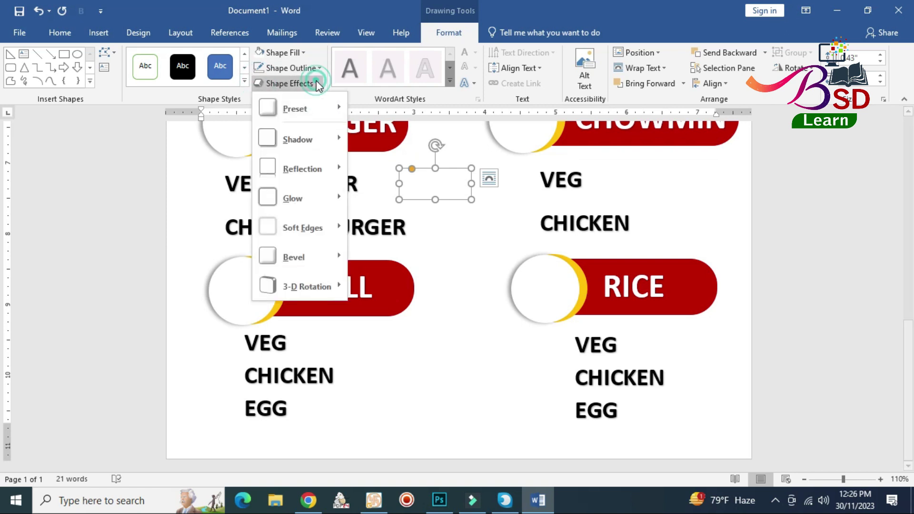
mouse_move(297, 139)
click(406, 188)
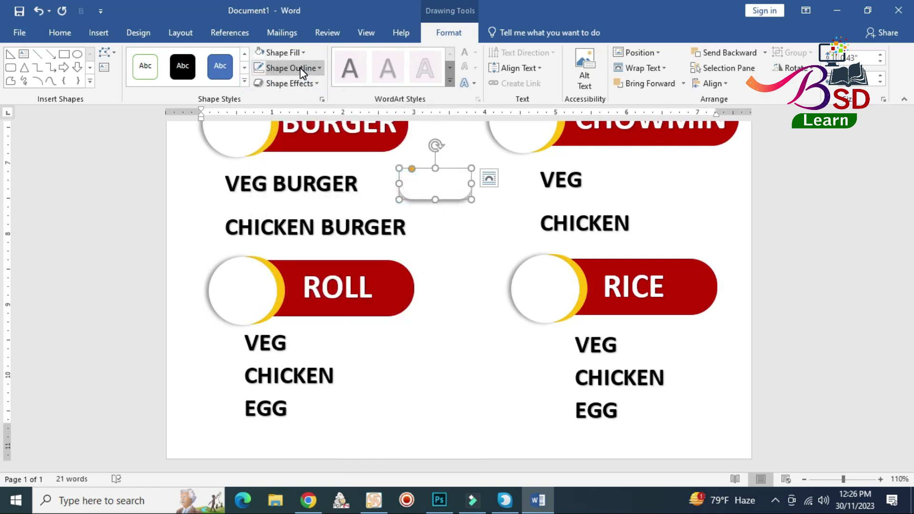
click(291, 83)
click(310, 129)
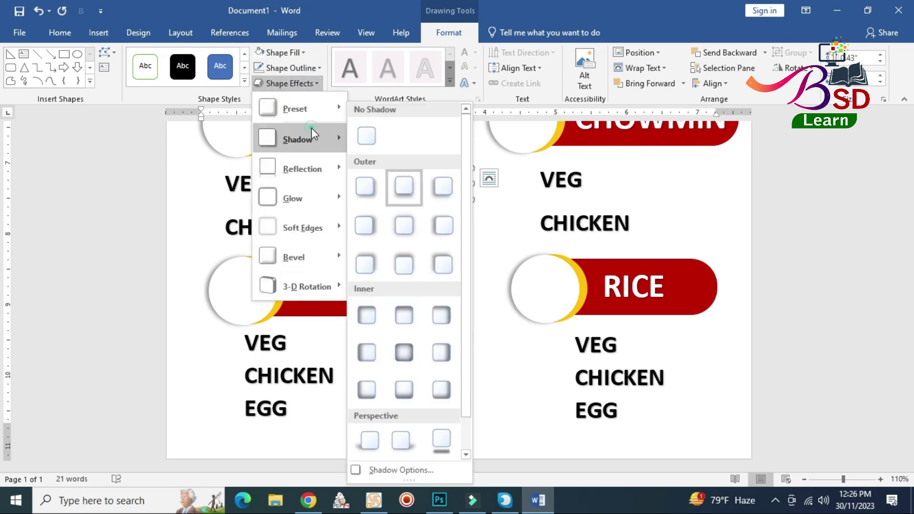
click(442, 187)
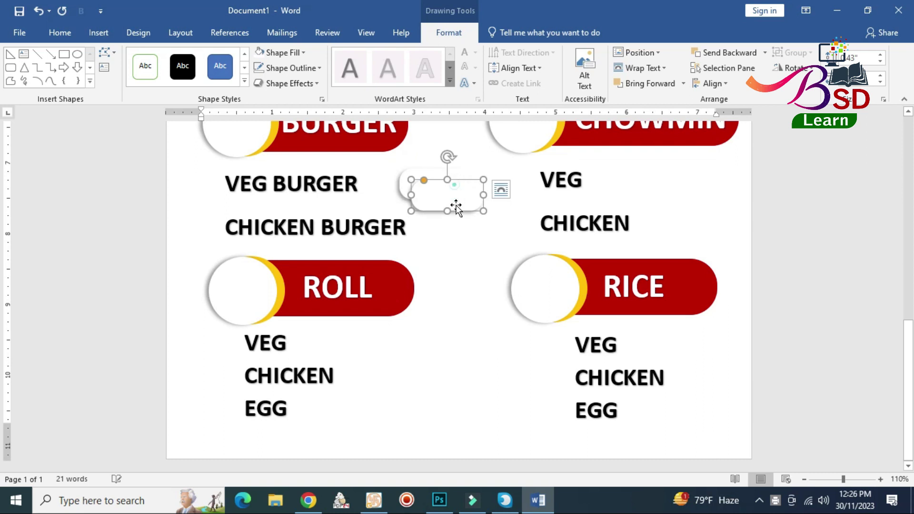
- Copy the price box beside CHICKEN BURGER, then copy the pair beside the CHOWMIN and RICE items
drag(456, 180, 458, 214)
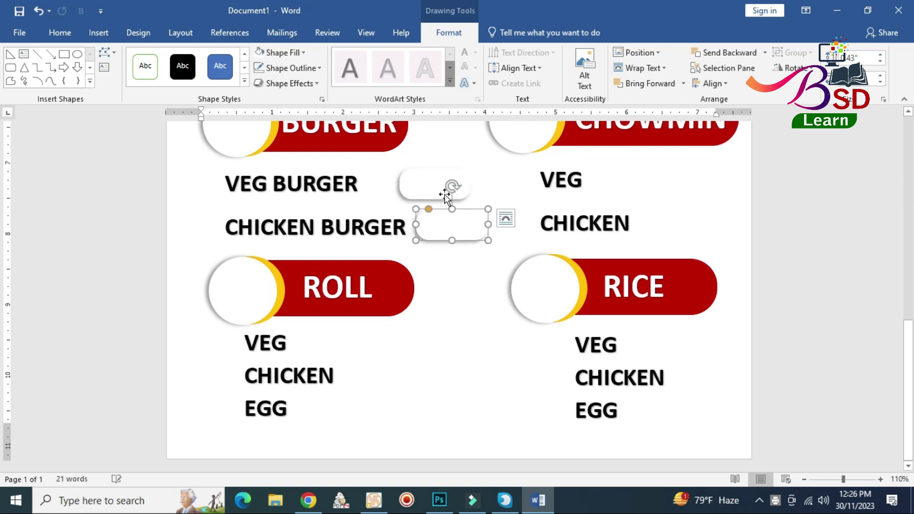
drag(425, 183, 439, 181)
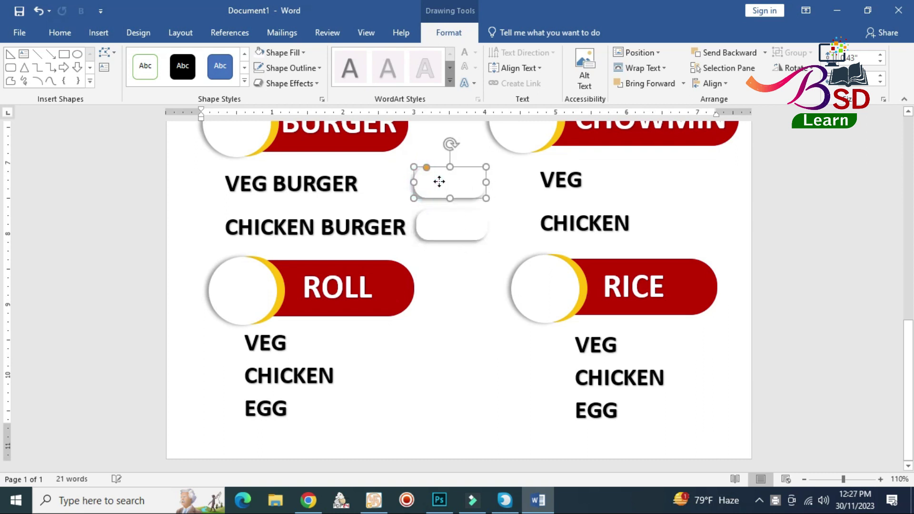
shift+click(440, 224)
mouse_move(444, 229)
mouse_down()
mouse_move(663, 214)
mouse_move(674, 226)
mouse_up()
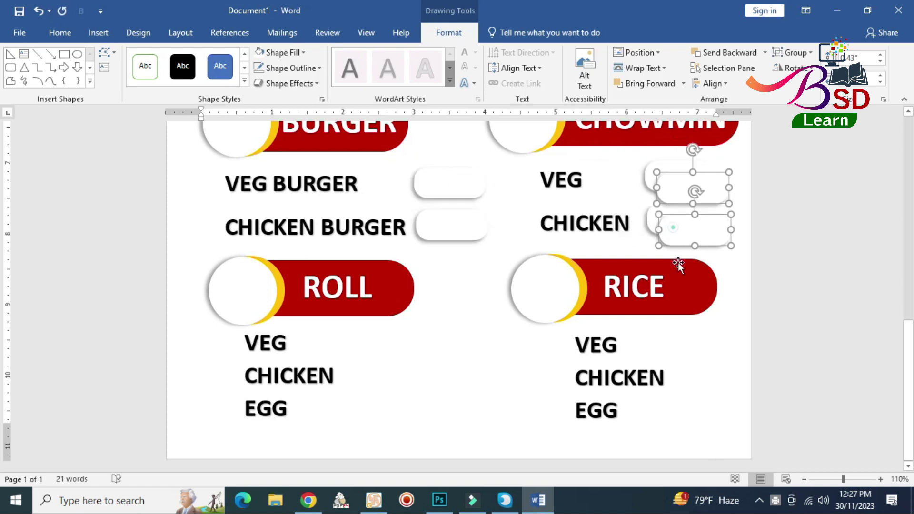
drag(678, 264, 686, 371)
- Shift the RICE item list left, undo an accidental tilt, and add a price box beside EGG
click(642, 379)
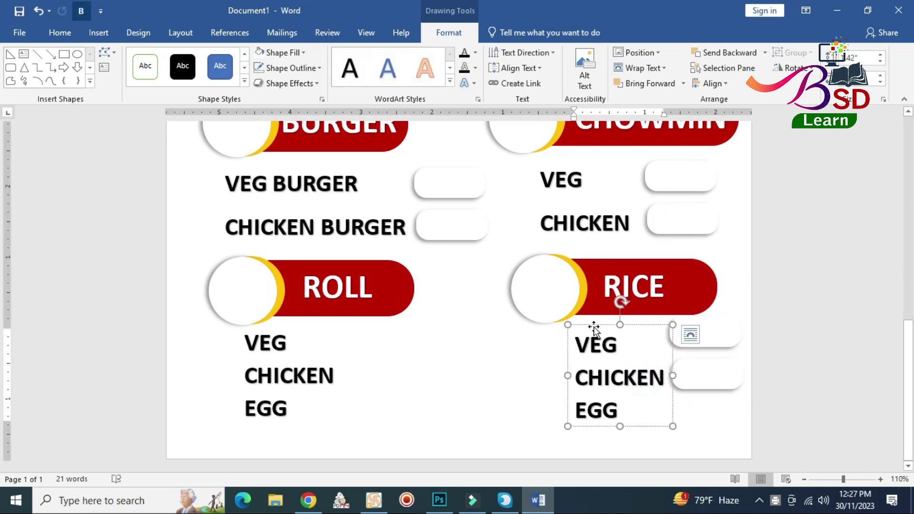
drag(592, 327, 573, 325)
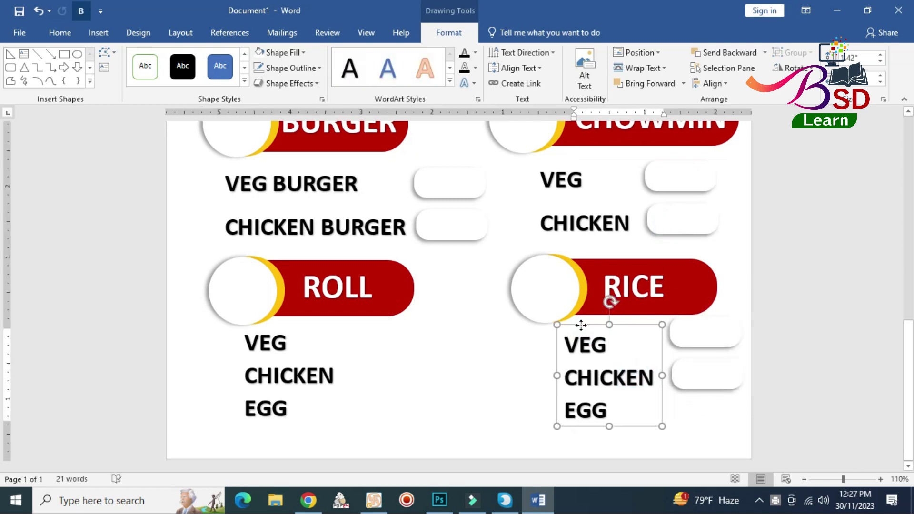
click(707, 331)
shift+click(716, 376)
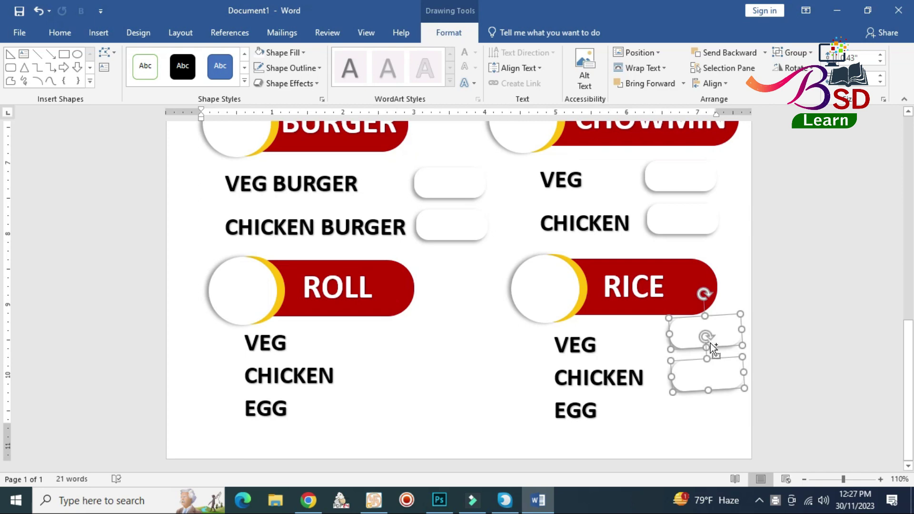
key(ctrl+z)
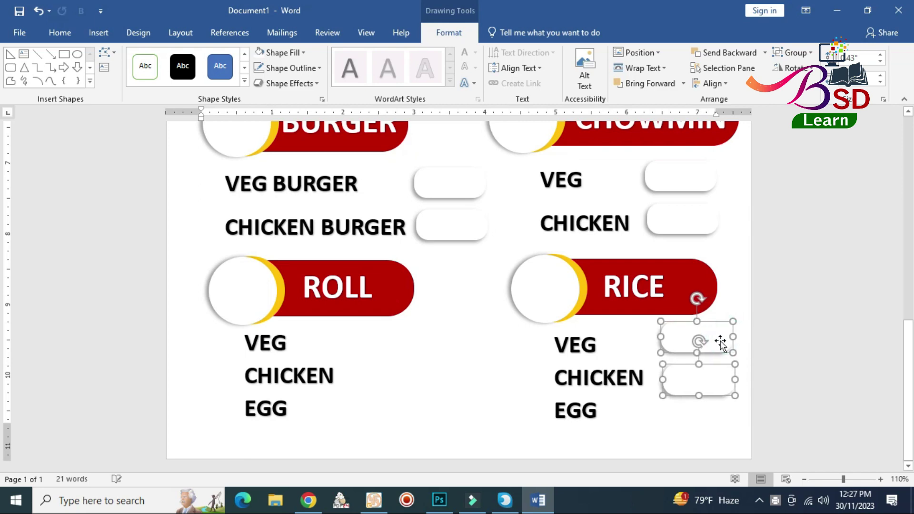
click(828, 402)
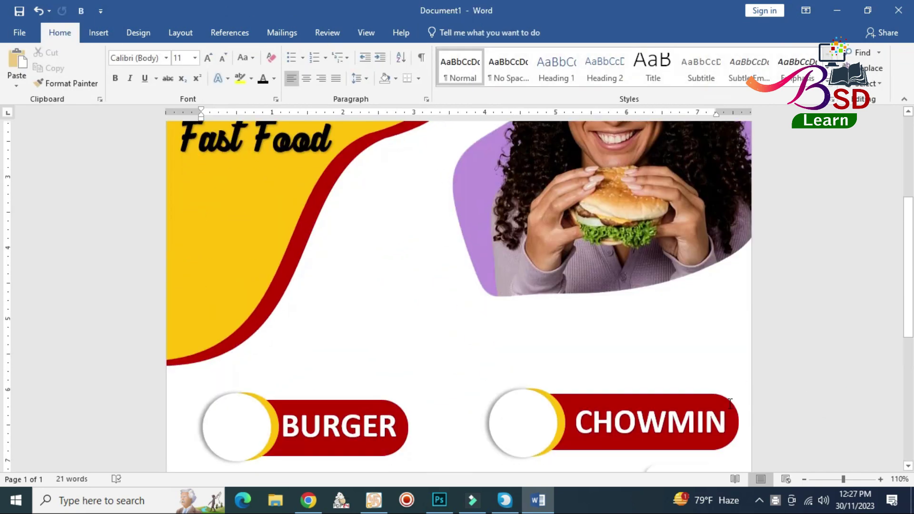
click(719, 418)
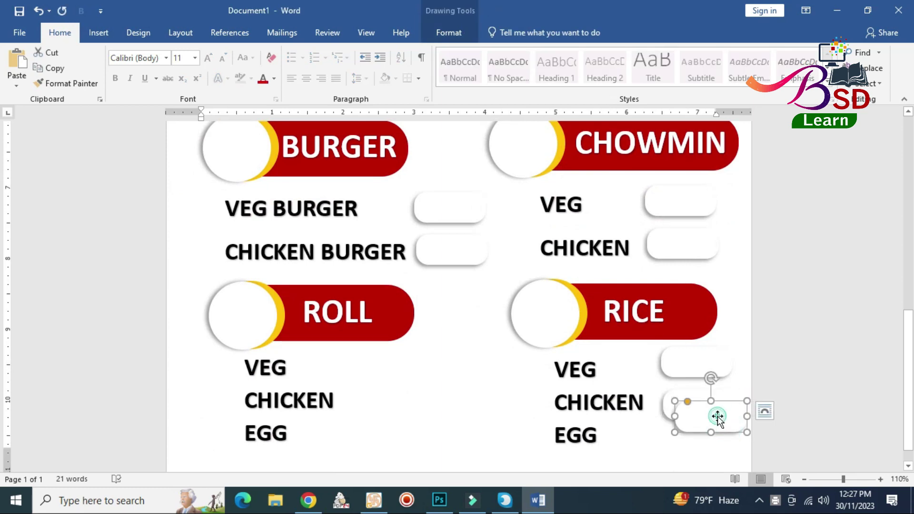
drag(718, 417, 709, 443)
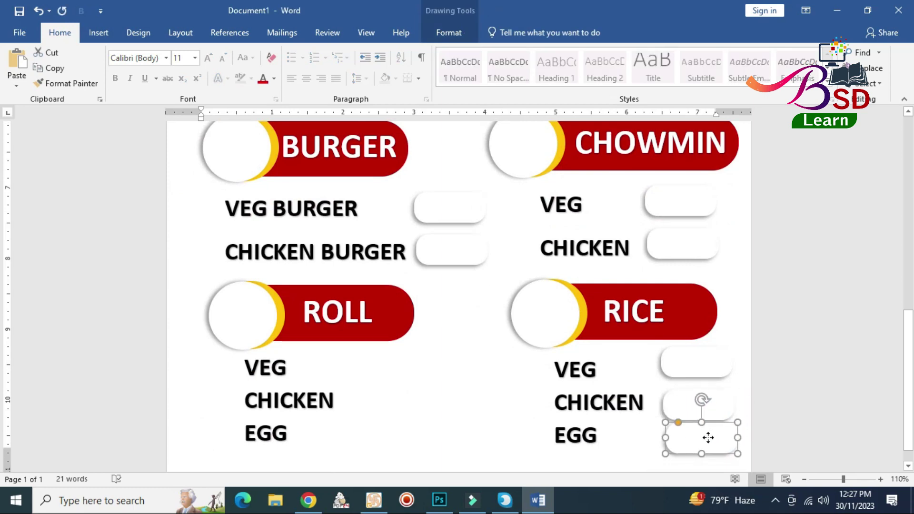
- Copy the three RICE price boxes beside the VEG, CHICKEN and EGG items under ROLL
click(712, 404)
scroll(714, 402, down, 1)
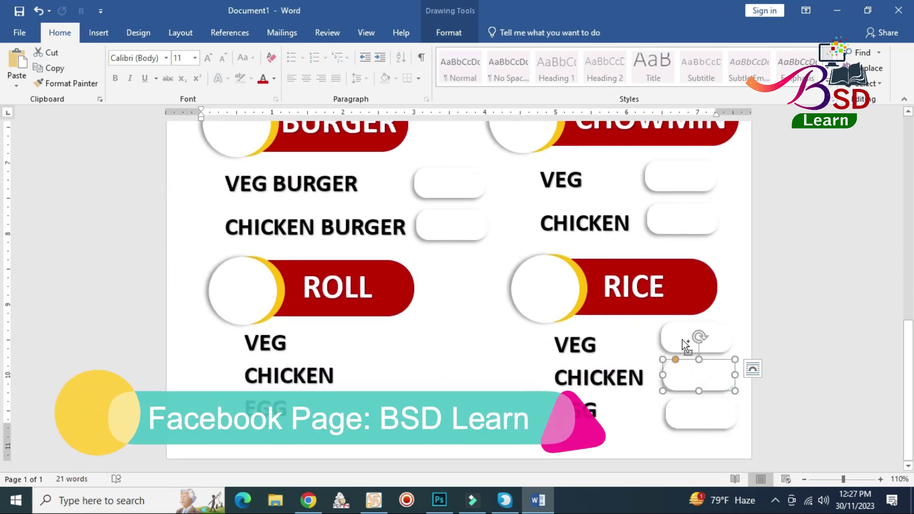
shift+click(695, 345)
shift+click(691, 418)
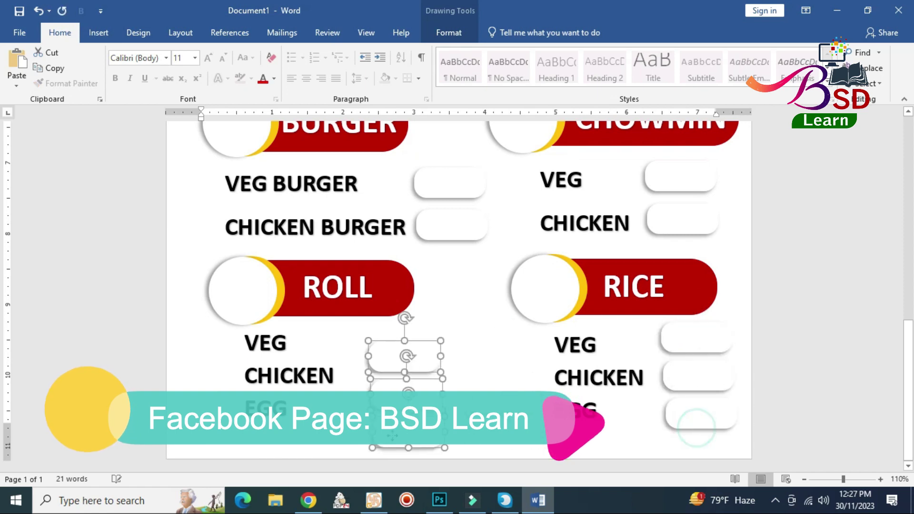
drag(691, 416, 399, 418)
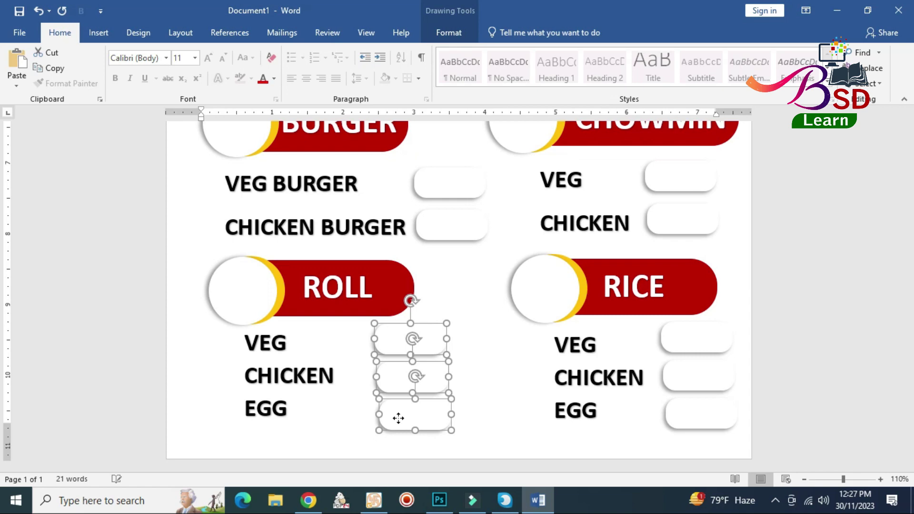
click(827, 384)
scroll(548, 333, down, 4)
scroll(482, 358, down, 2)
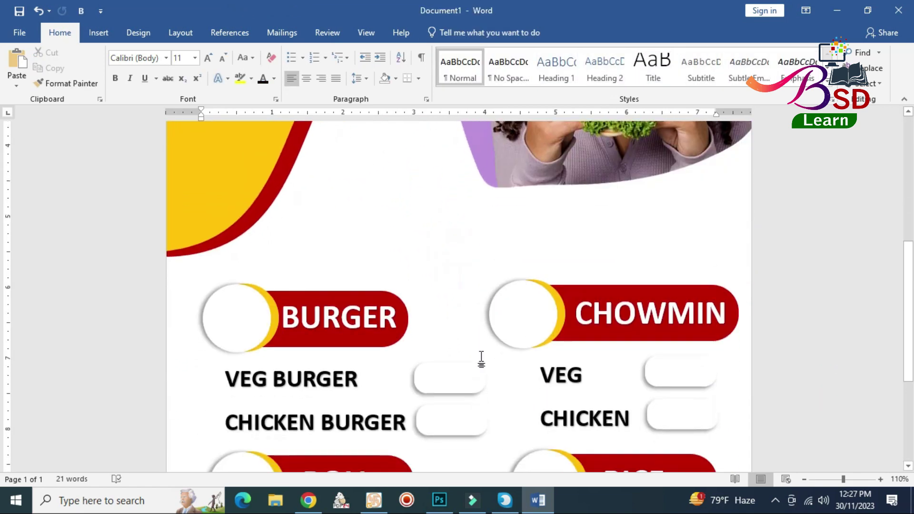
scroll(481, 358, down, 2)
- Duplicate the ROLL label, make it size 22 black text, and replace ROLL with $
click(318, 400)
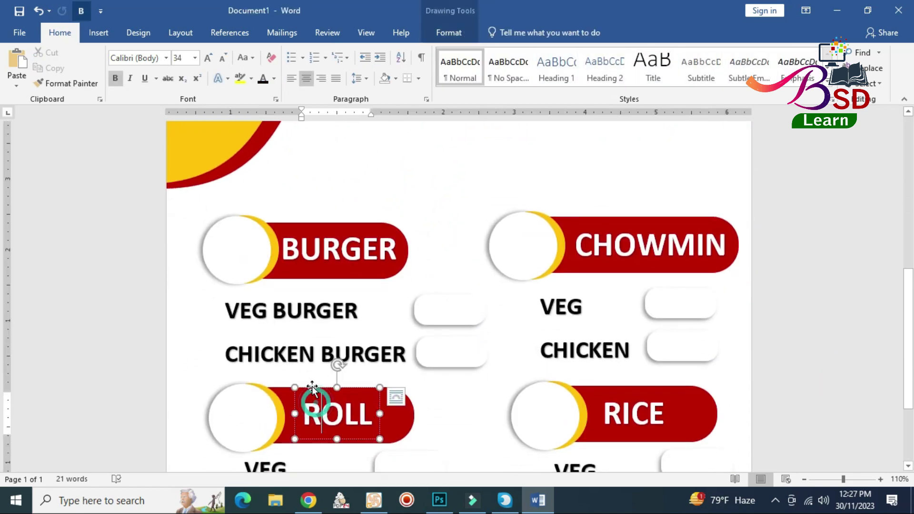
mouse_move(312, 386)
mouse_down()
mouse_move(325, 402)
mouse_move(461, 286)
mouse_up()
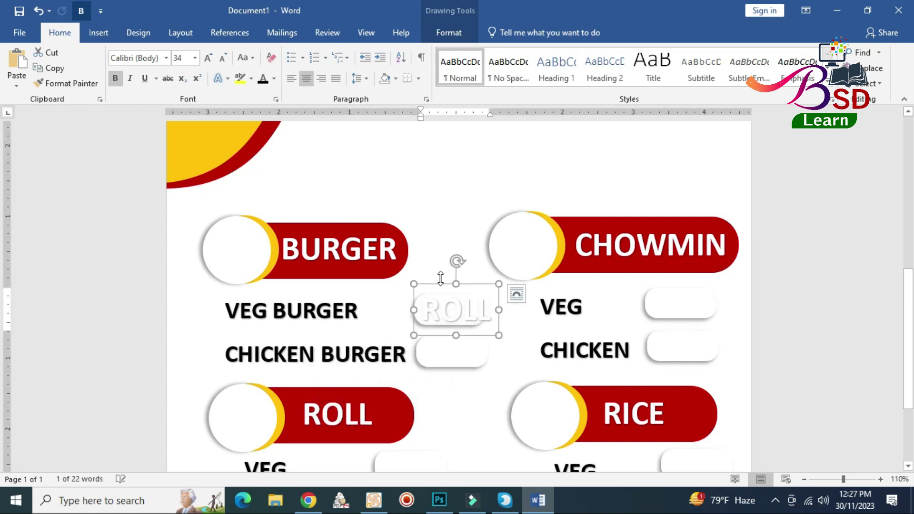
click(227, 59)
click(227, 59)
click(227, 59)
click(227, 59)
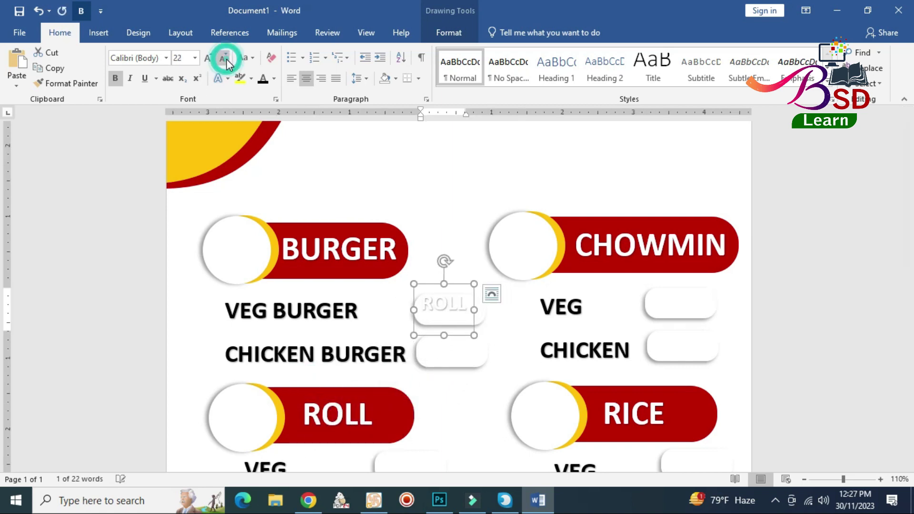
click(227, 60)
click(261, 80)
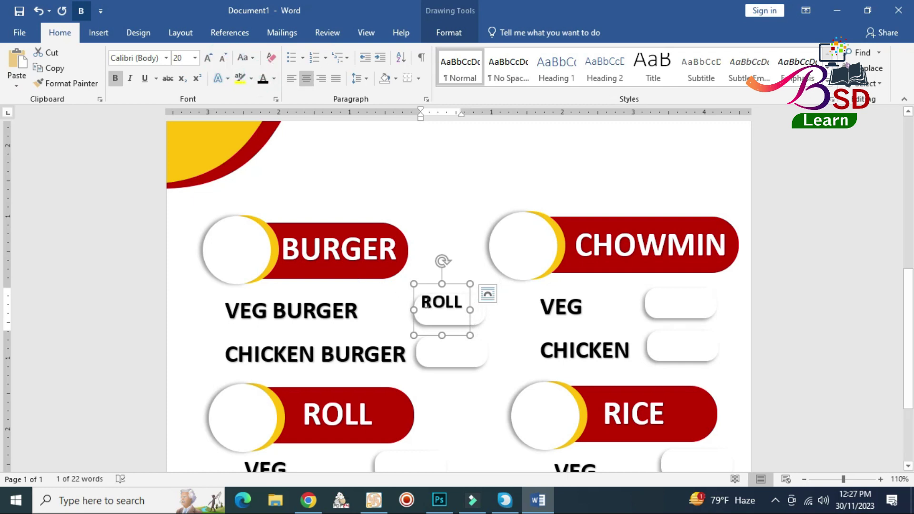
drag(446, 308, 465, 311)
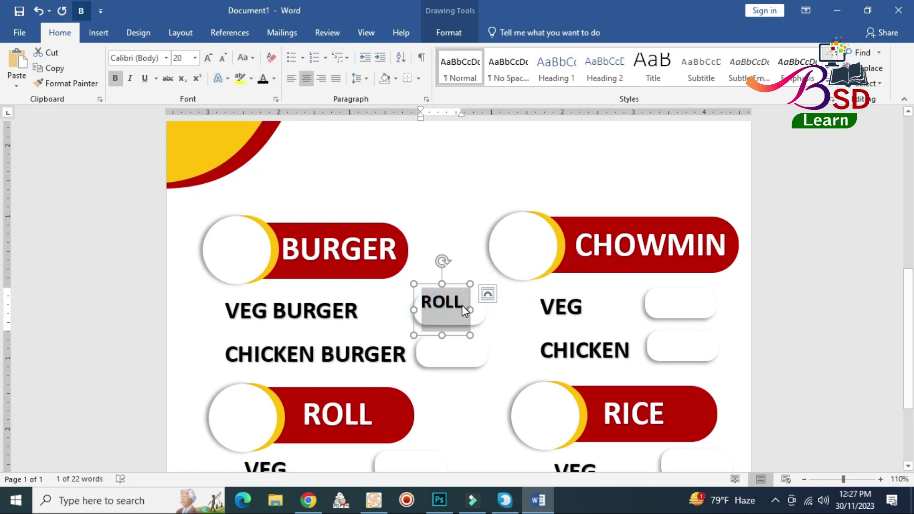
text($)
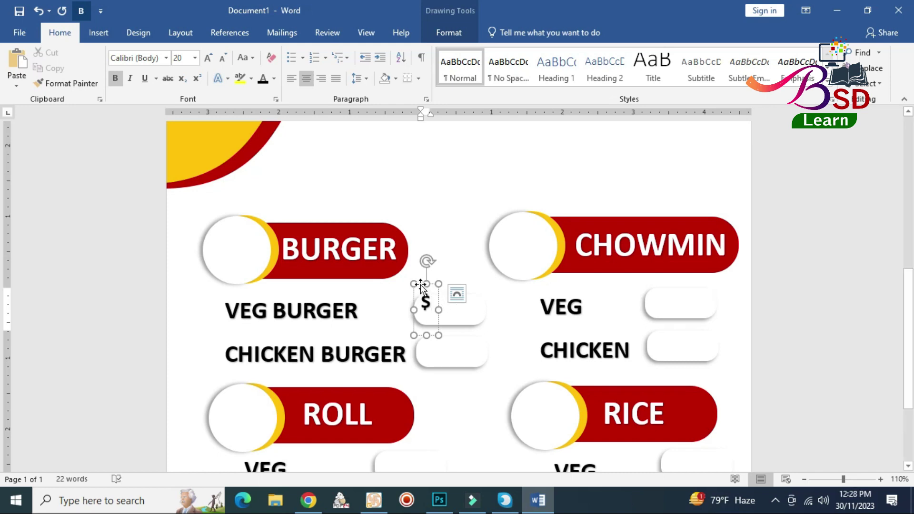
- Fit the $ label into the VEG BURGER box and paste copies for the CHOWMIN price boxes
drag(421, 284, 427, 289)
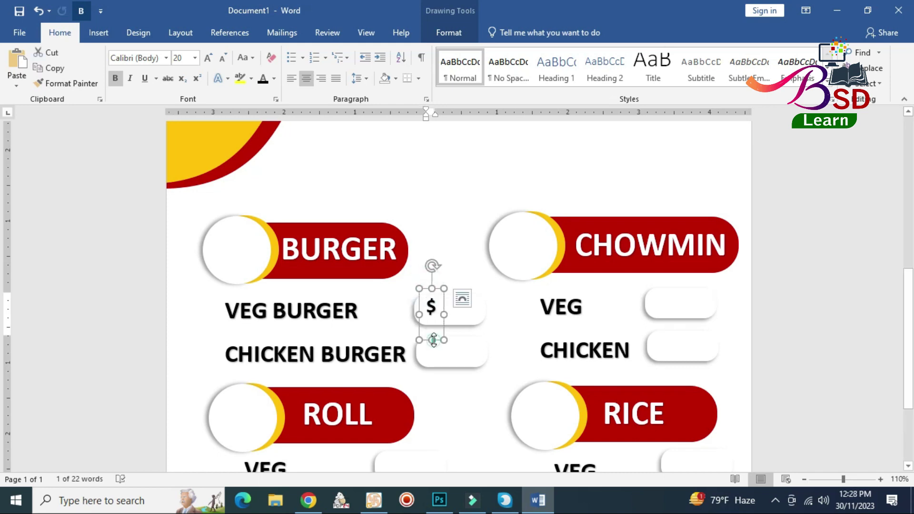
mouse_move(434, 340)
mouse_down()
mouse_move(436, 325)
mouse_move(439, 361)
mouse_up()
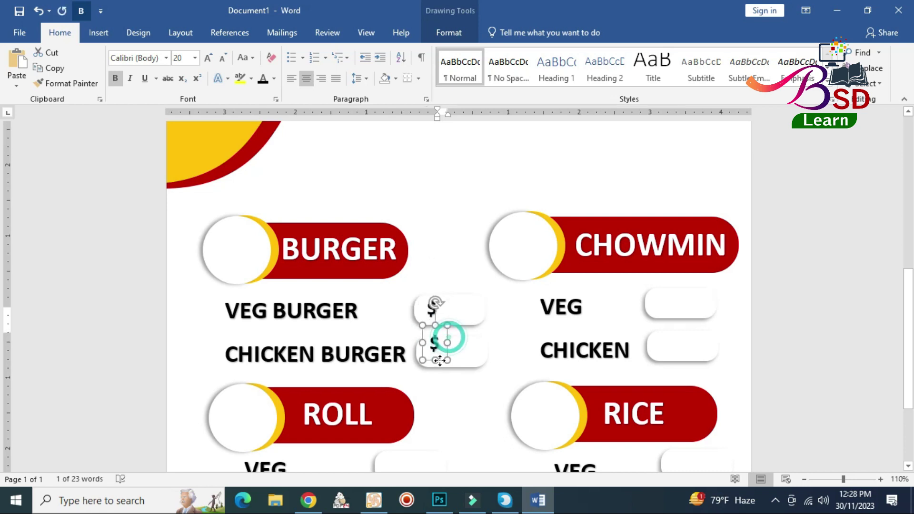
mouse_move(440, 361)
mouse_down()
mouse_move(668, 319)
mouse_move(668, 367)
mouse_up()
key(ctrl+v)
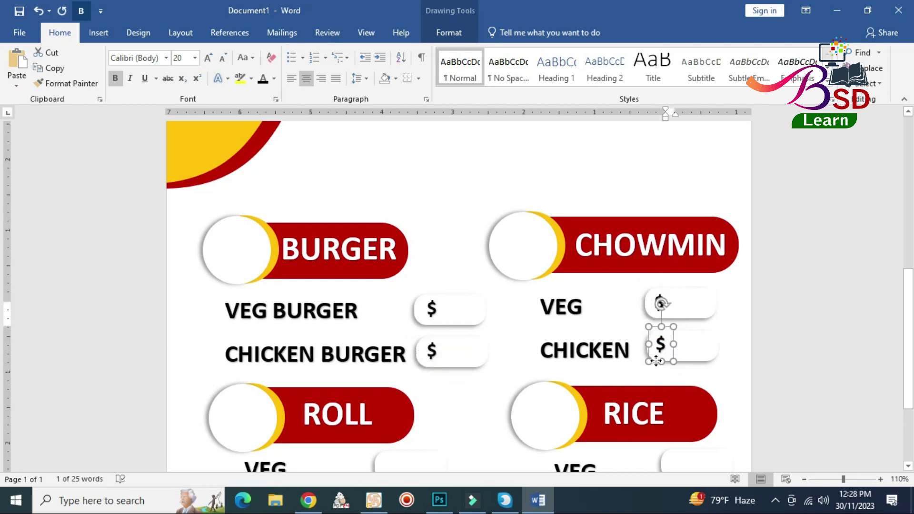
key(ctrl+v)
scroll(406, 452, down, 1)
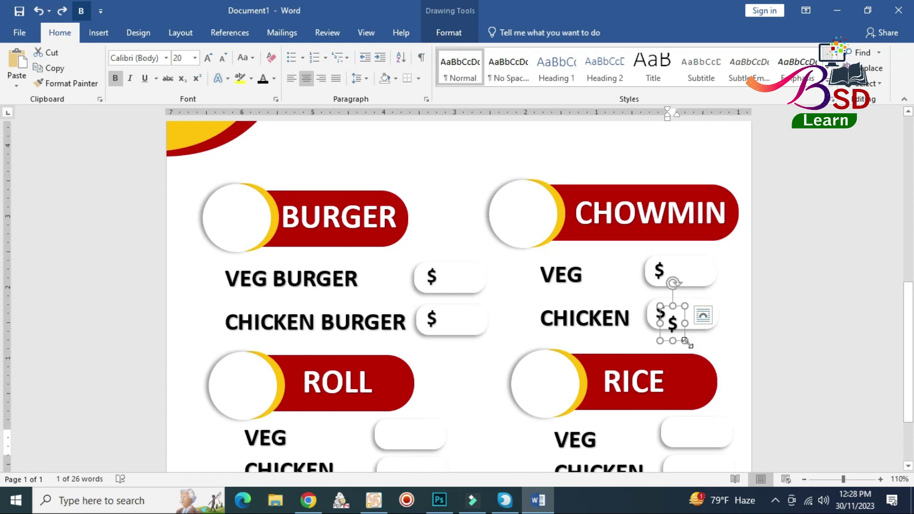
drag(672, 323, 673, 433)
scroll(672, 432, down, 2)
key(ctrl+v)
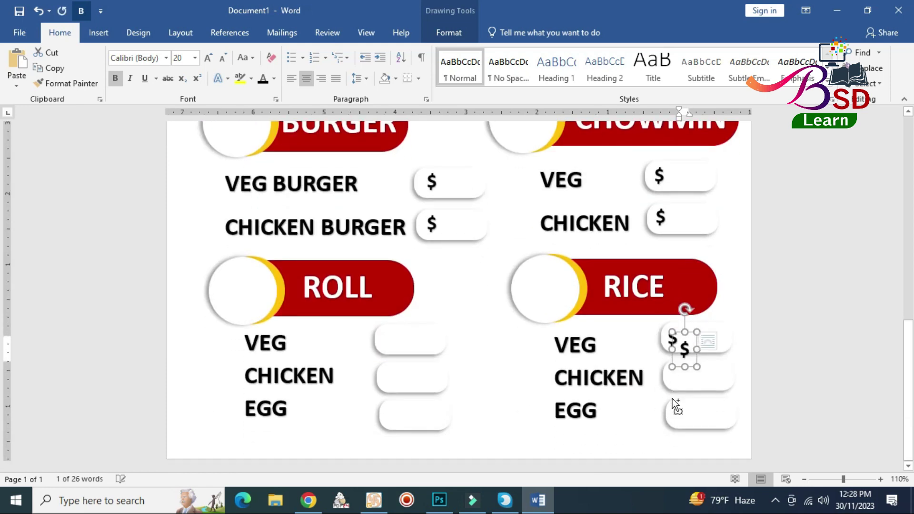
key(ctrl+v)
- Position $ labels in the RICE CHICKEN and EGG price boxes
mouse_move(702, 365)
mouse_down()
mouse_move(689, 410)
mouse_move(679, 402)
mouse_up()
click(685, 335)
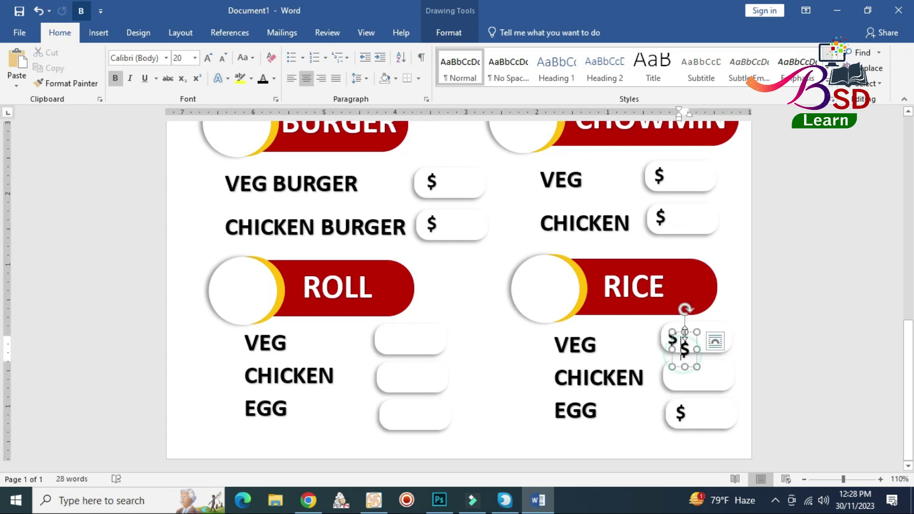
drag(679, 350, 680, 361)
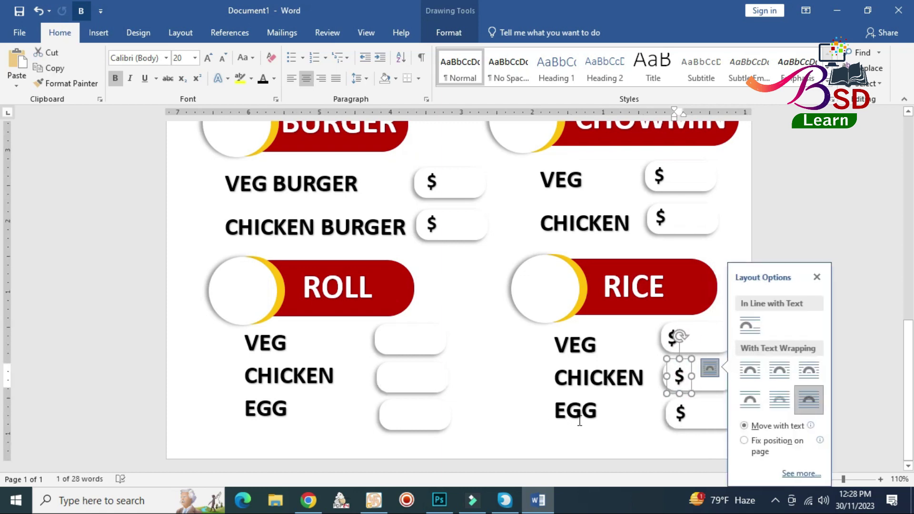
click(658, 451)
click(680, 416)
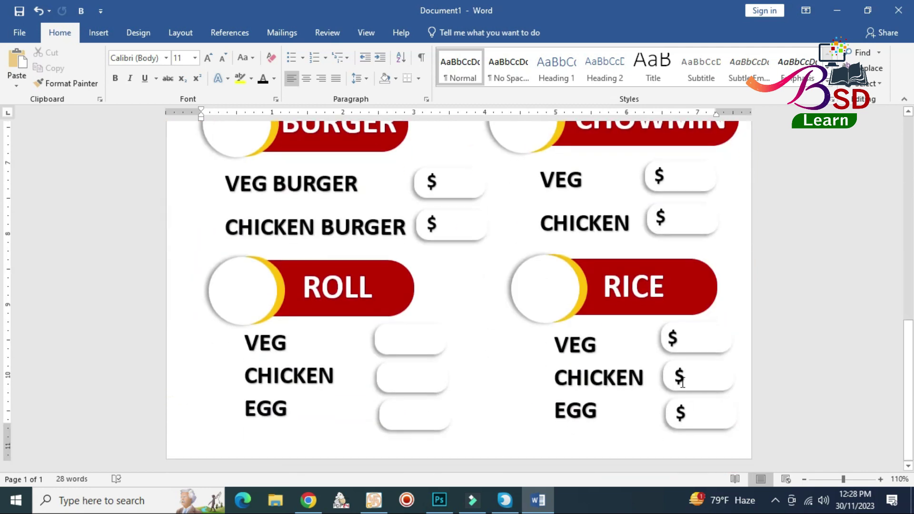
click(680, 374)
click(672, 358)
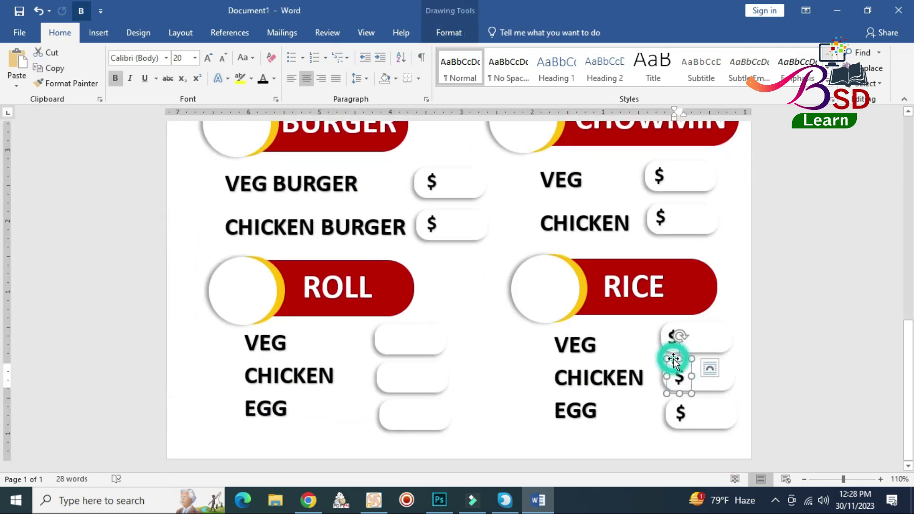
drag(673, 358, 688, 379)
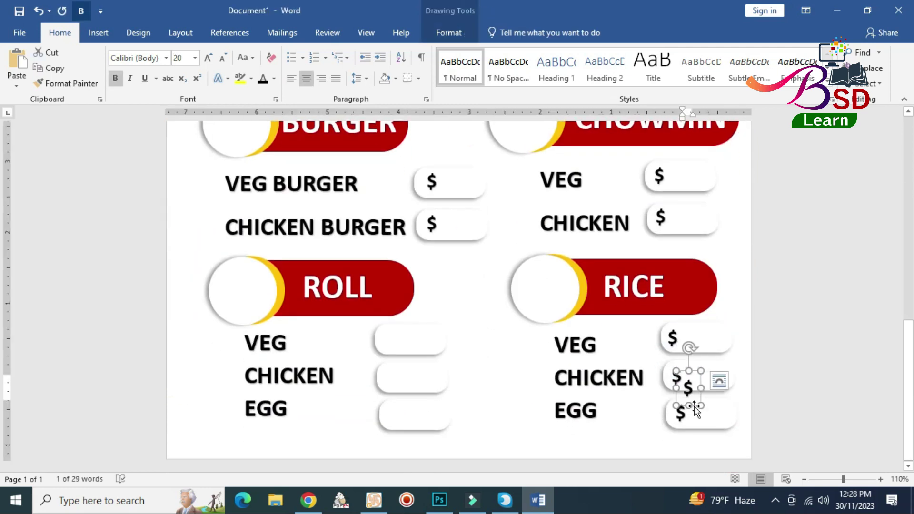
- Place $ copies in the ROLL VEG and CHICKEN price boxes
mouse_move(695, 411)
mouse_down()
mouse_move(388, 350)
mouse_move(386, 394)
mouse_up()
click(398, 344)
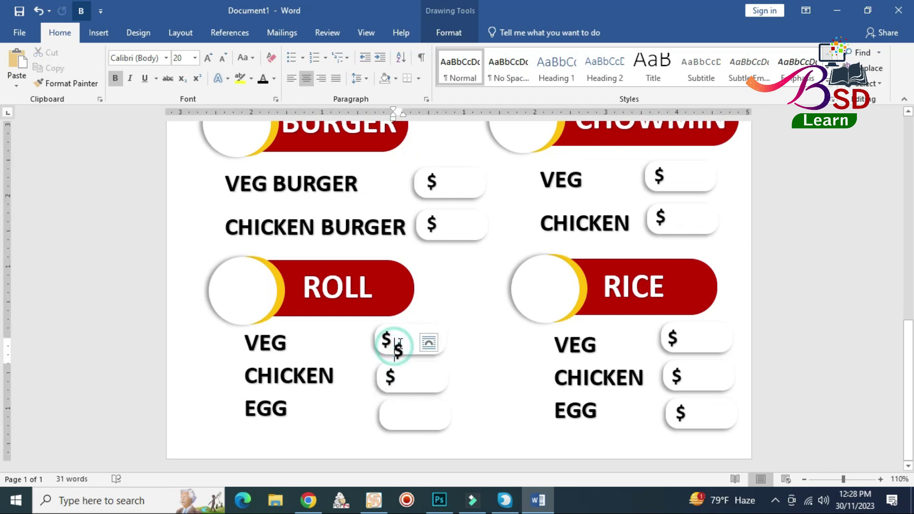
click(413, 361)
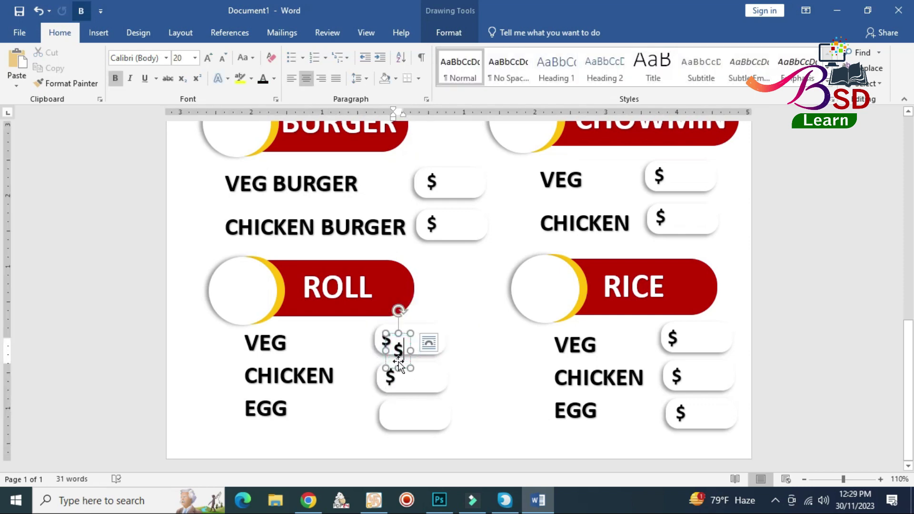
drag(396, 334, 393, 376)
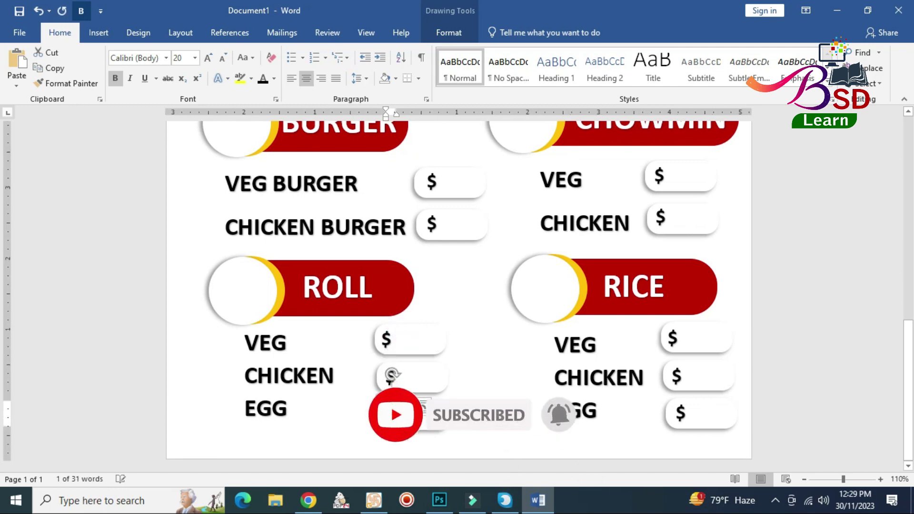
click(658, 373)
scroll(659, 373, up, 10)
- Apply a light blue page colour from the Design tab's Page Color swatches
scroll(584, 323, down, 7)
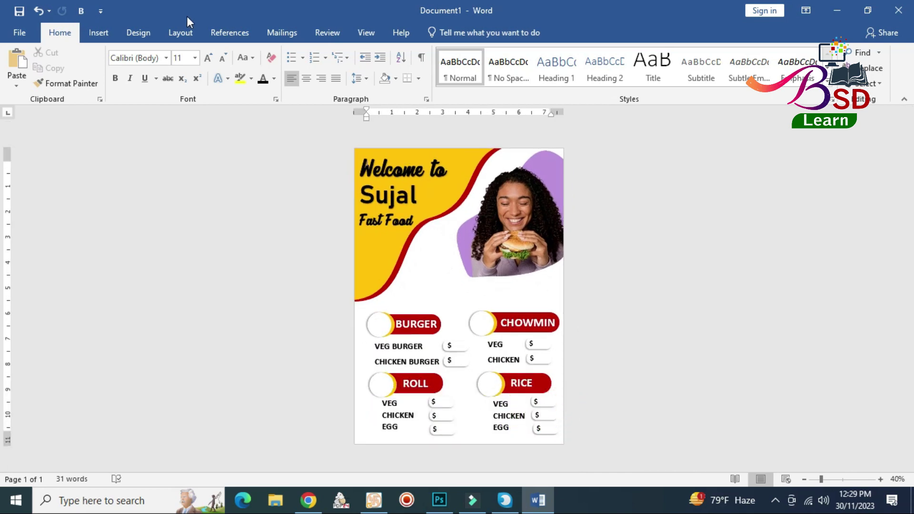
click(140, 33)
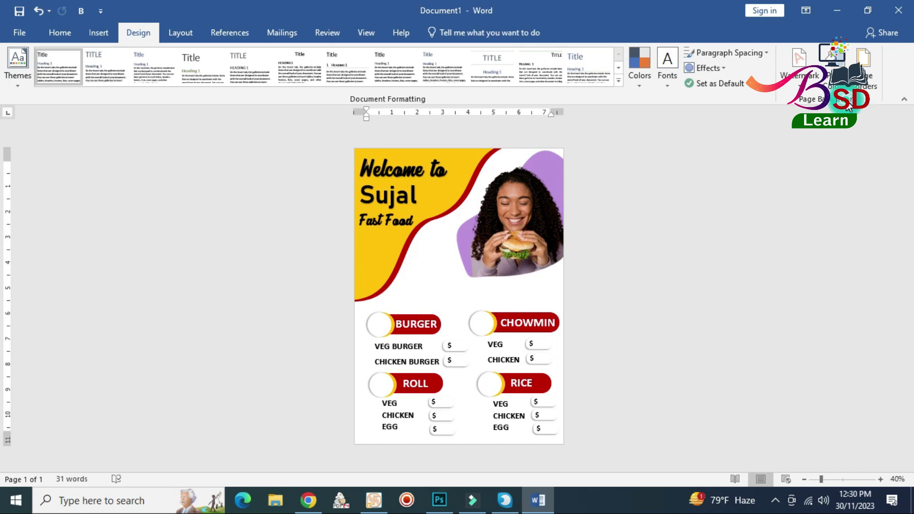
click(831, 71)
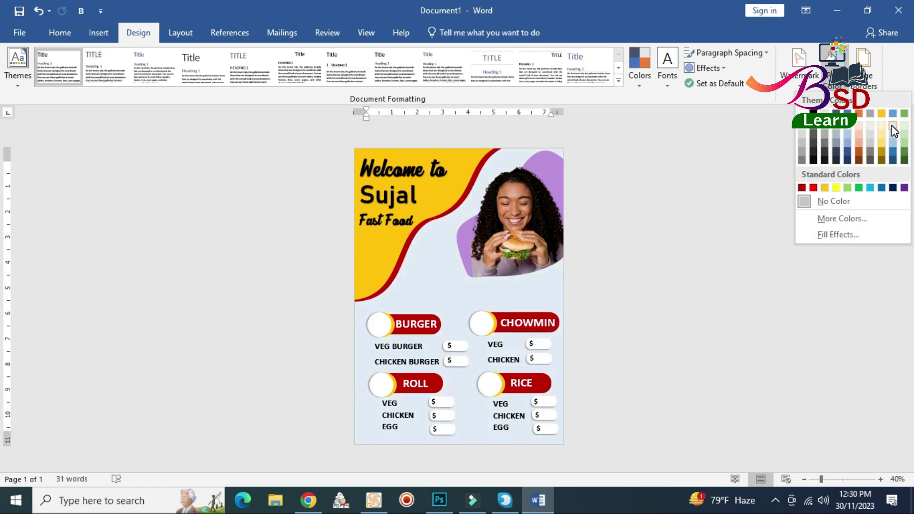
click(892, 125)
click(60, 32)
- Save a copy named 'MENU CARD' with PDF file type in the Desktop folder
click(19, 32)
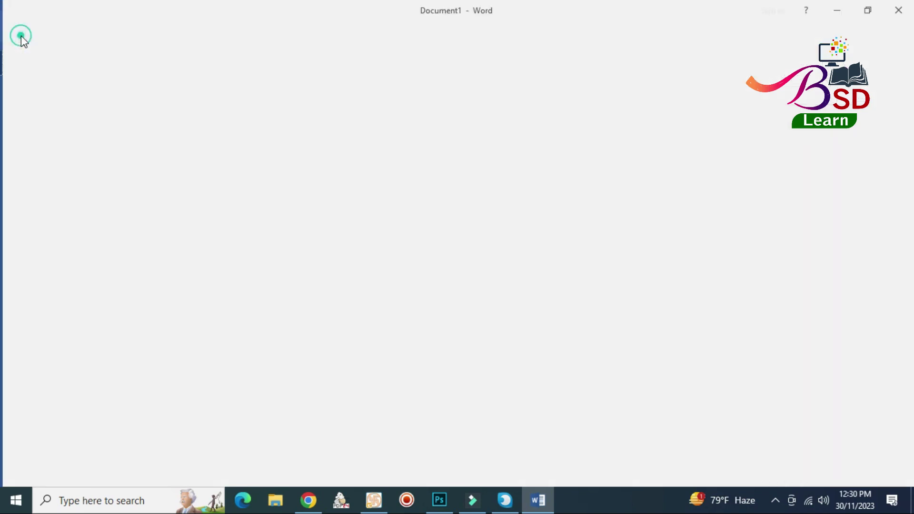
click(45, 162)
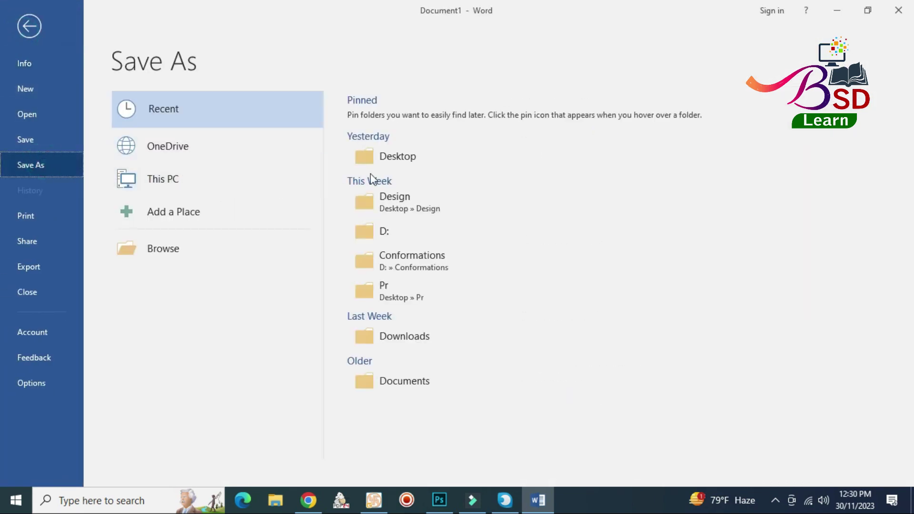
click(429, 164)
text(MENU CARD)
click(124, 247)
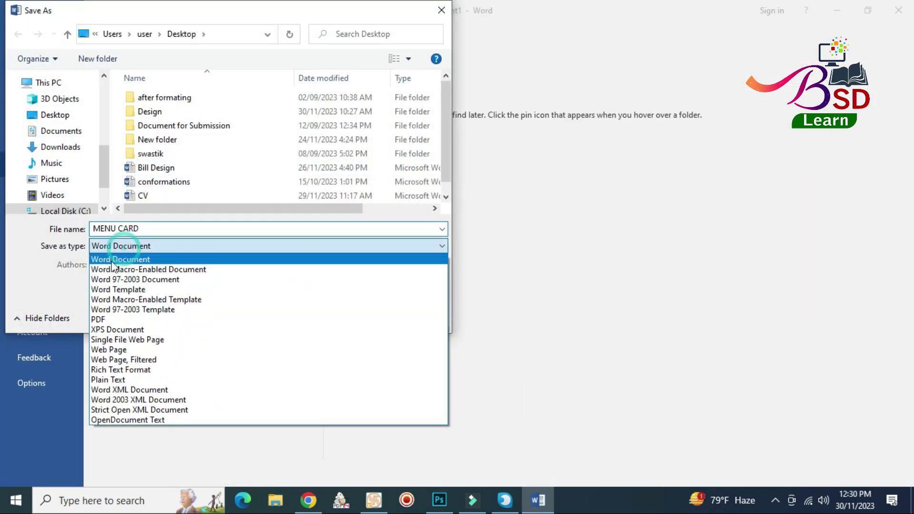
click(101, 320)
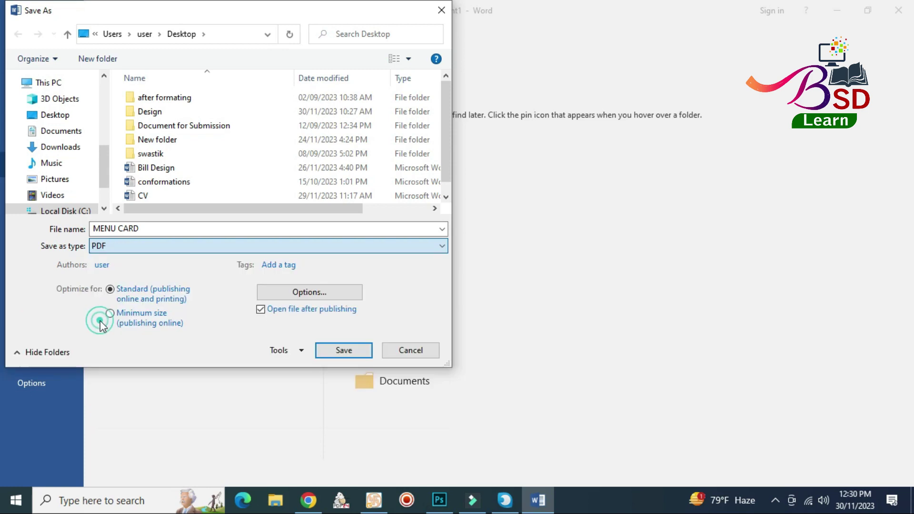
click(54, 115)
click(344, 351)
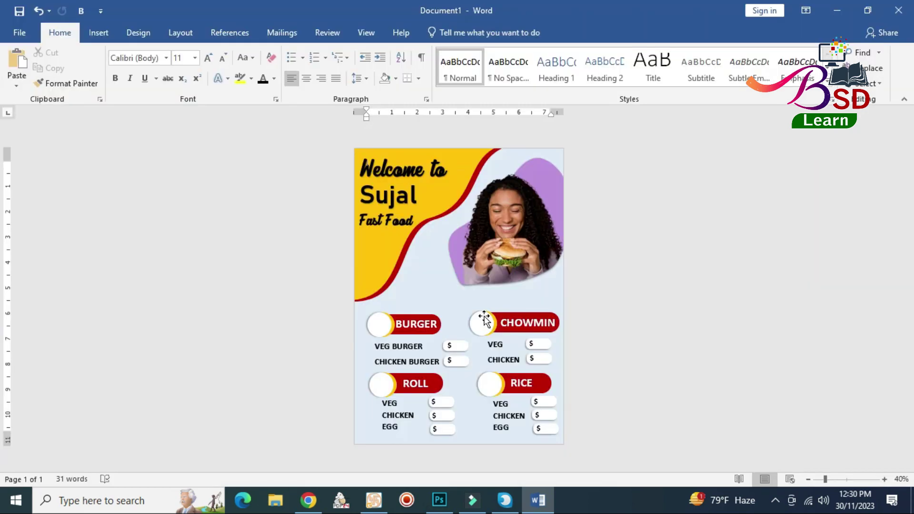
- Zoom out MENU CARD.pdf in Edge to see the whole flyer page
scroll(516, 306, down, 2)
scroll(516, 306, down, 2)
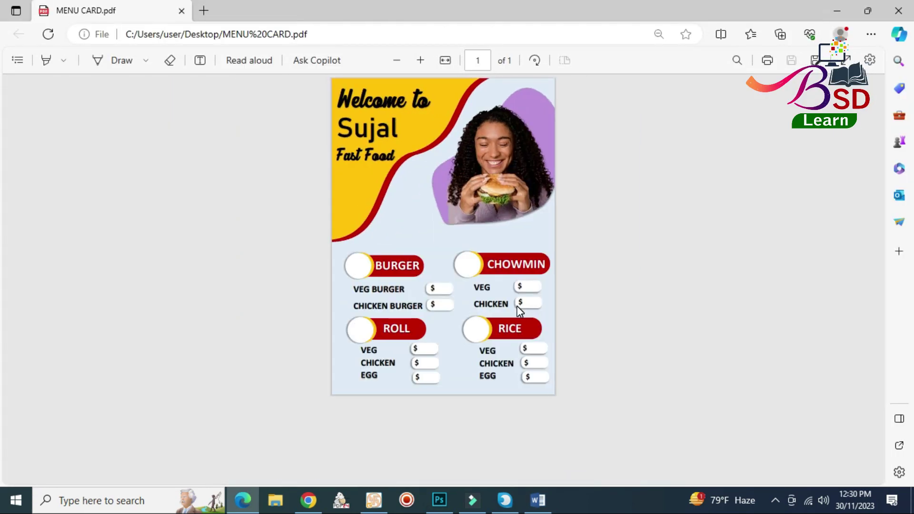